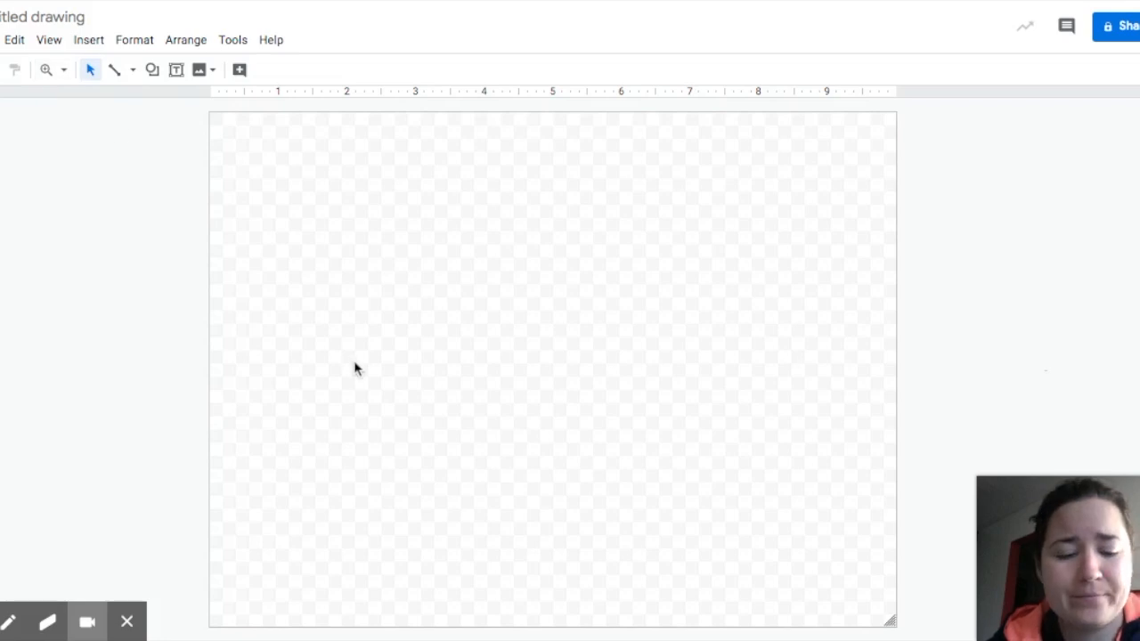
Rename the drawing to the author's name followed by 'Self Portrait'.
key(super+plus)
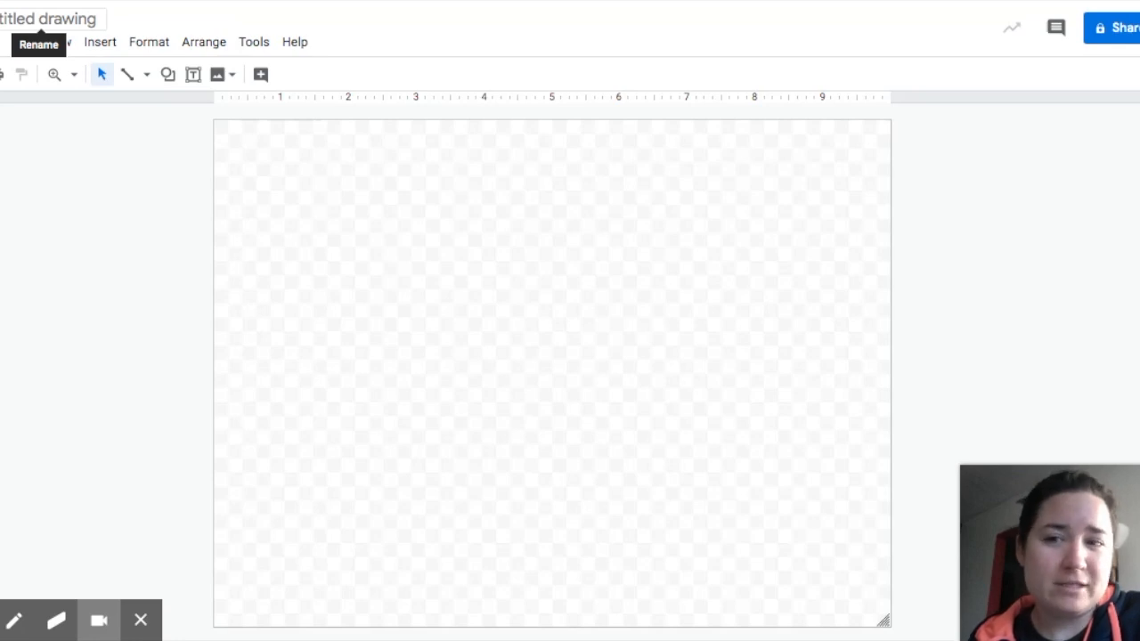
click(40, 19)
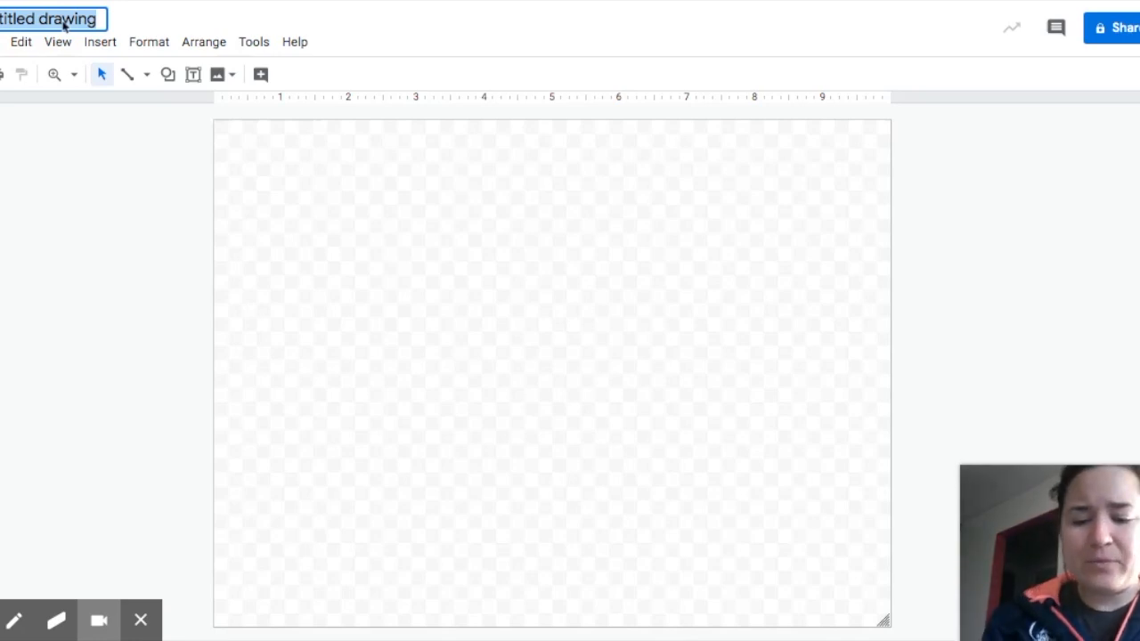
text(Mrs. Bruce)
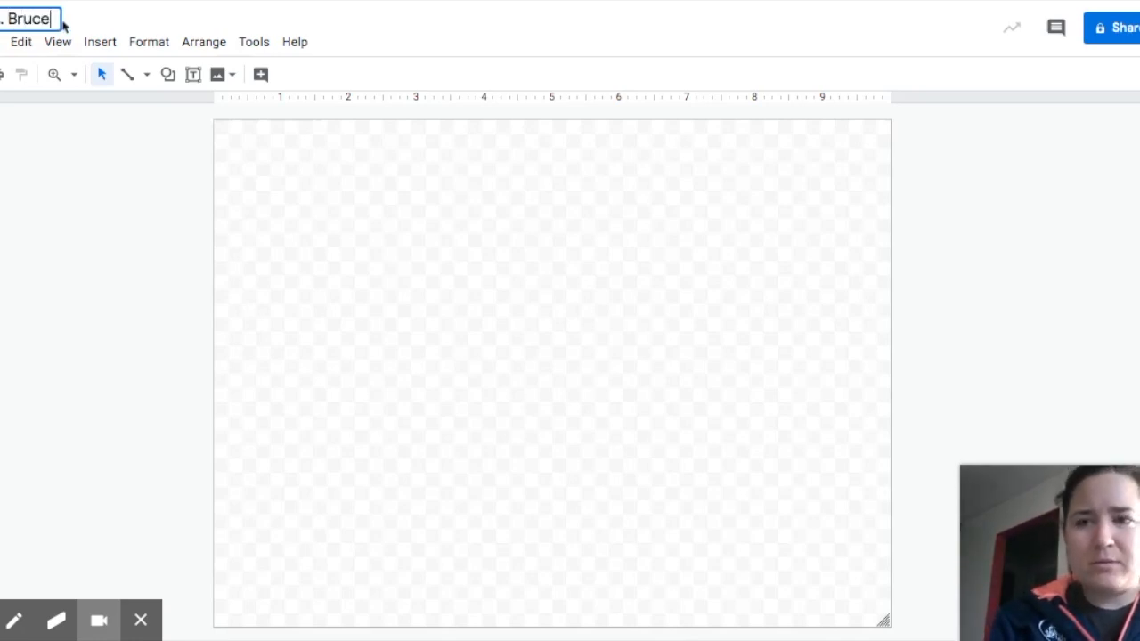
text( Self Por)
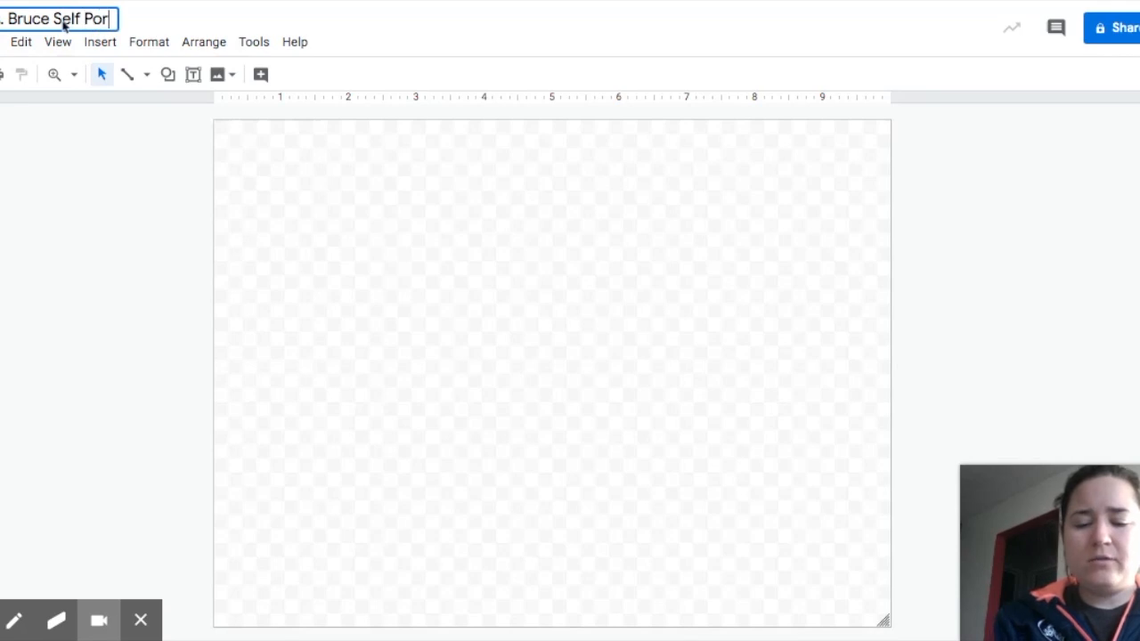
text(trait)
key(Return)
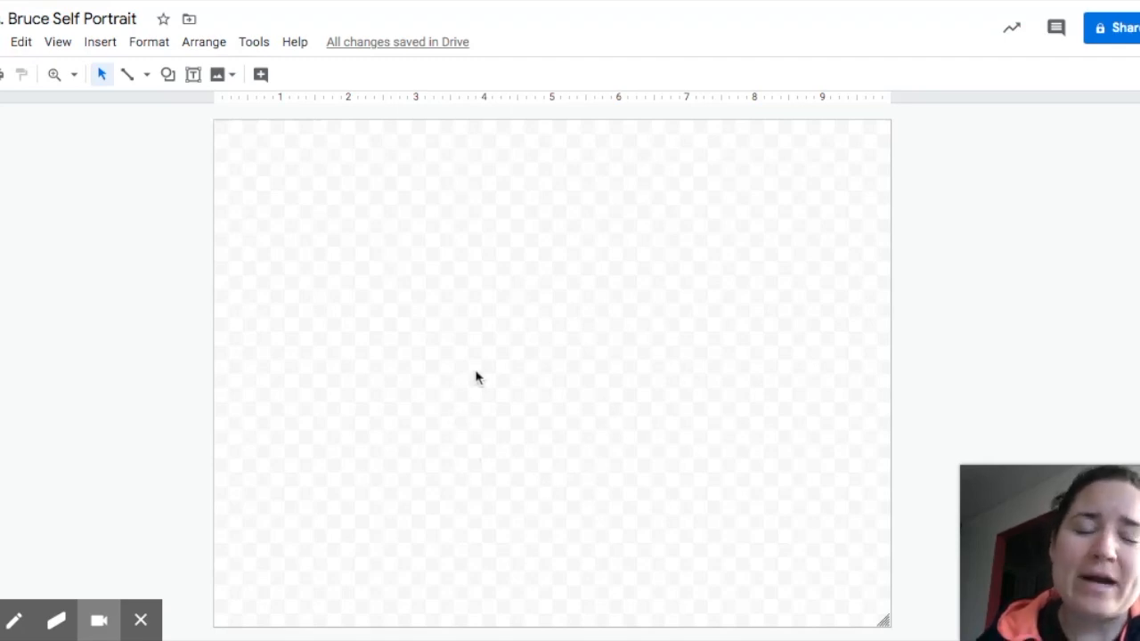
Give the whole canvas a solid blue background and zoom the page in.
right_click(495, 314)
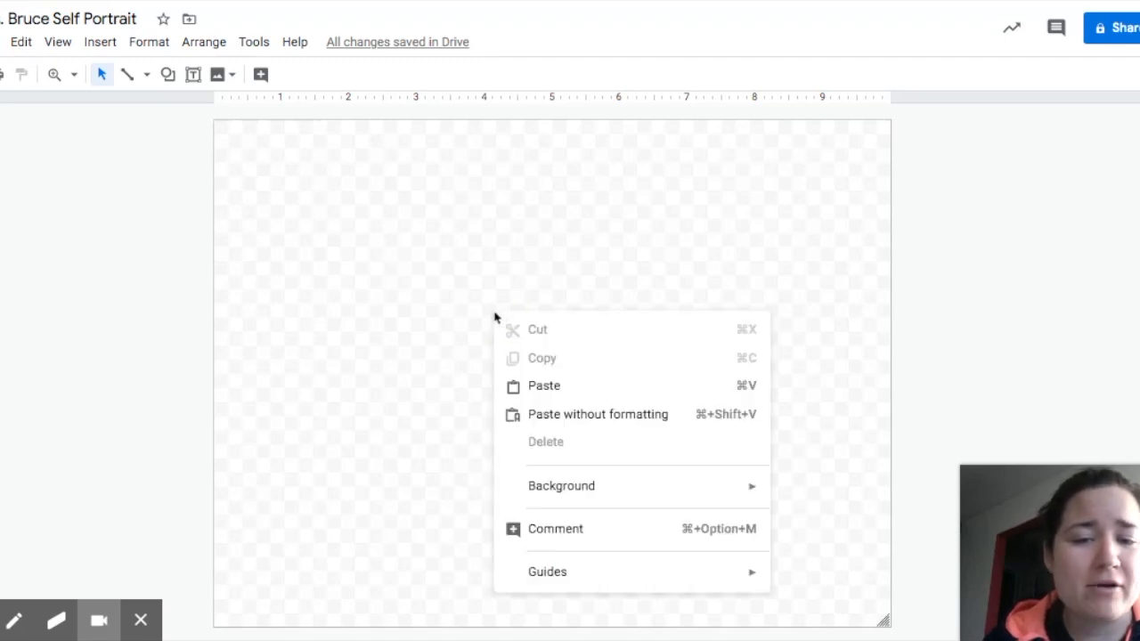
mouse_move(567, 494)
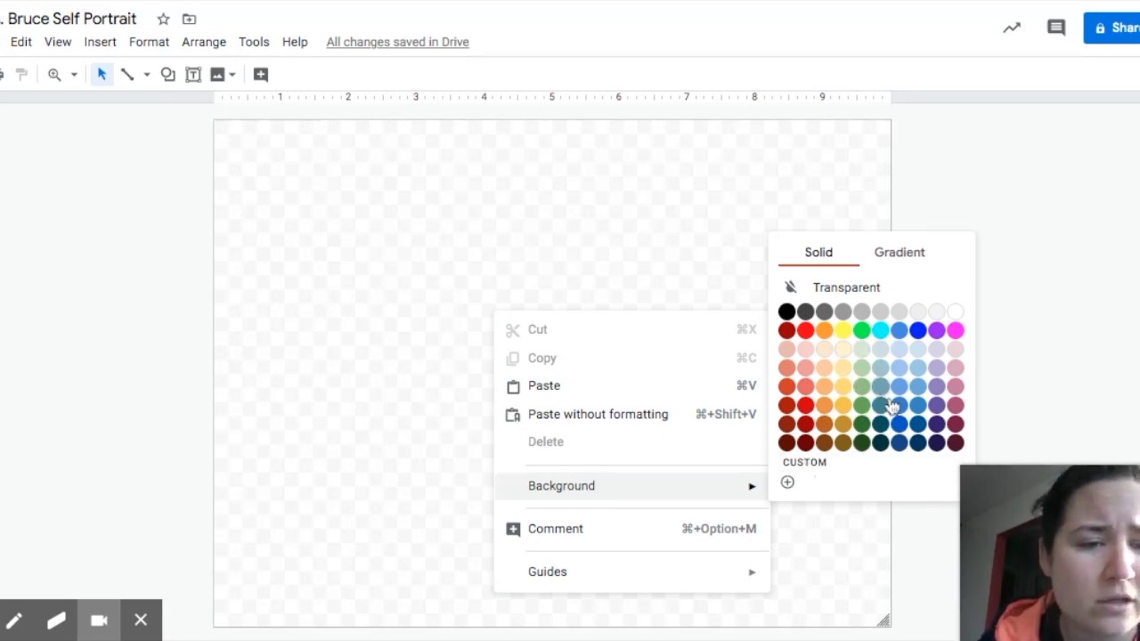
click(918, 406)
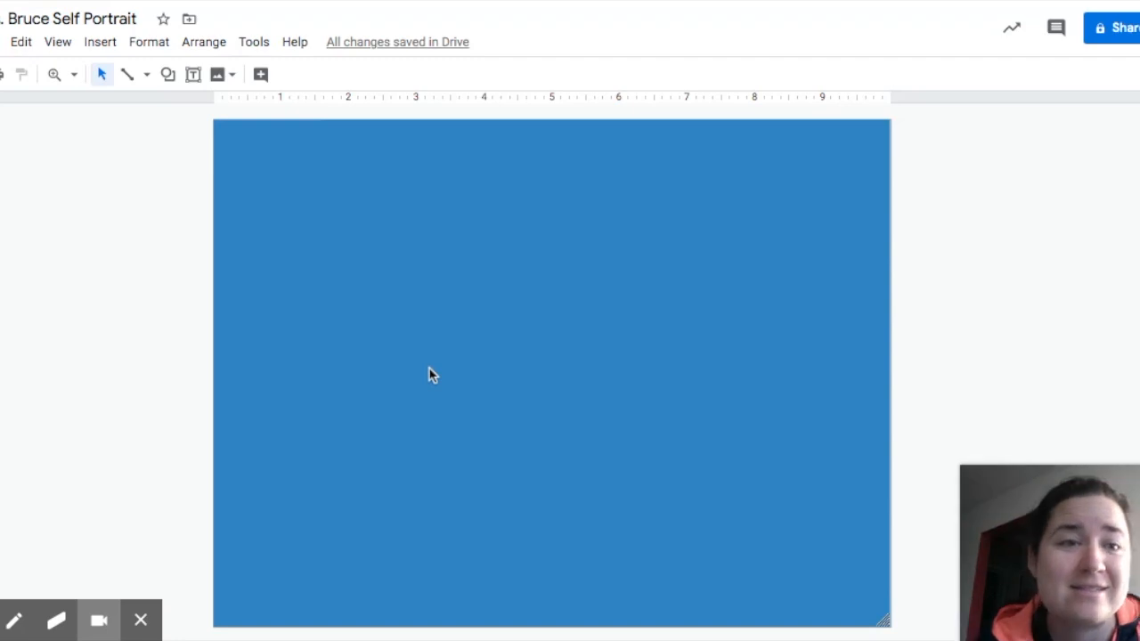
click(75, 76)
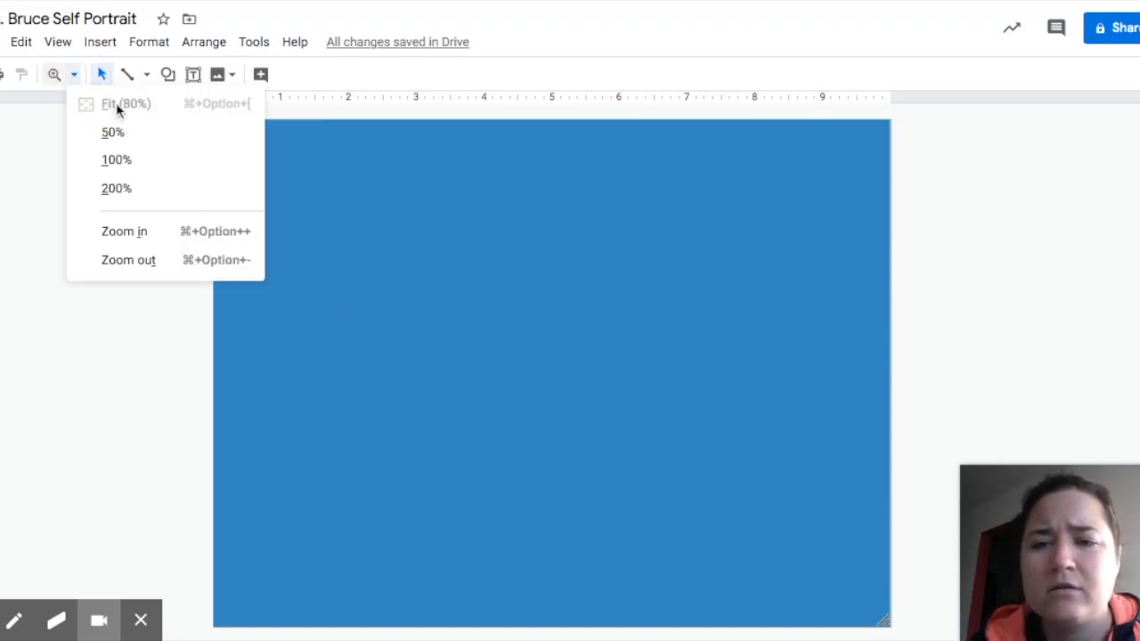
click(38, 300)
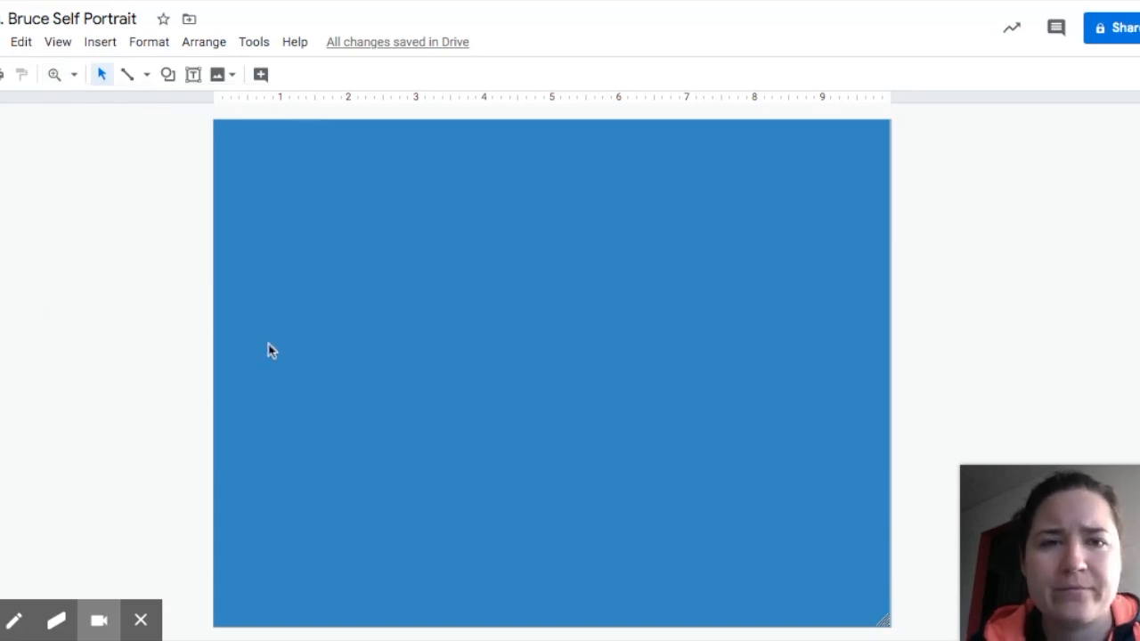
key(ctrl+plus)
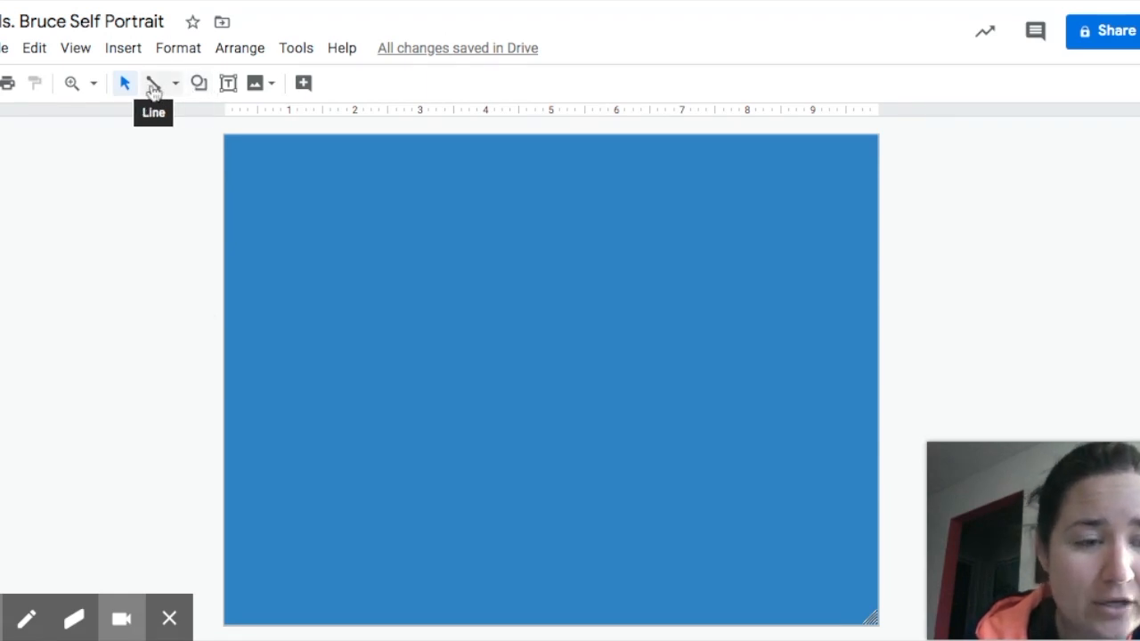
Draw a light blue oval in the canvas's upper-left, slightly taller than wide.
click(200, 85)
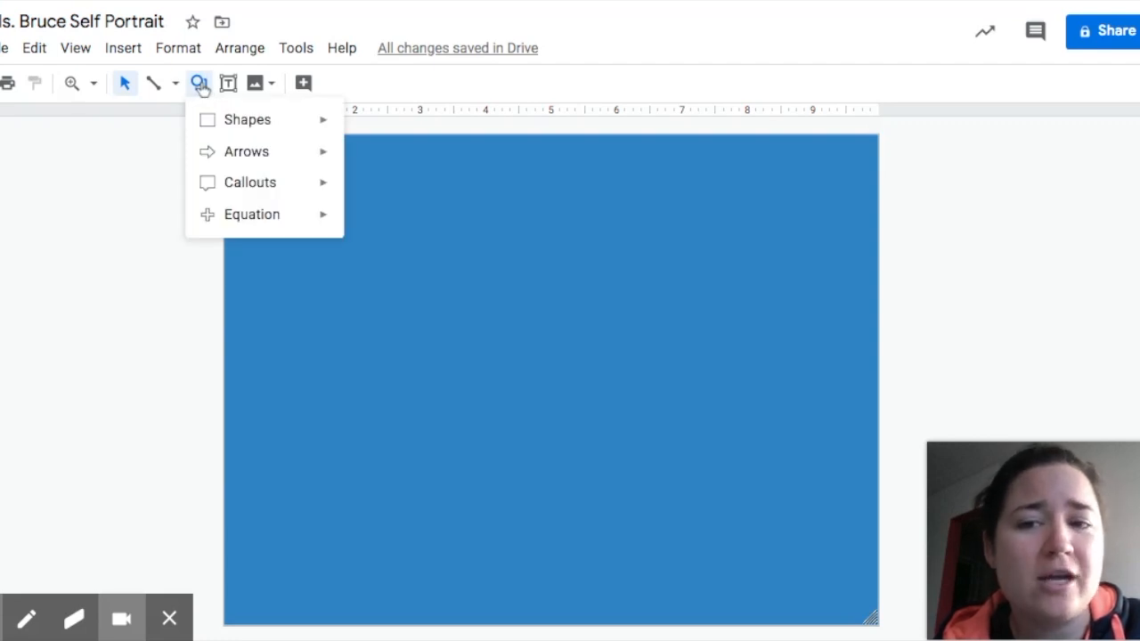
mouse_move(225, 130)
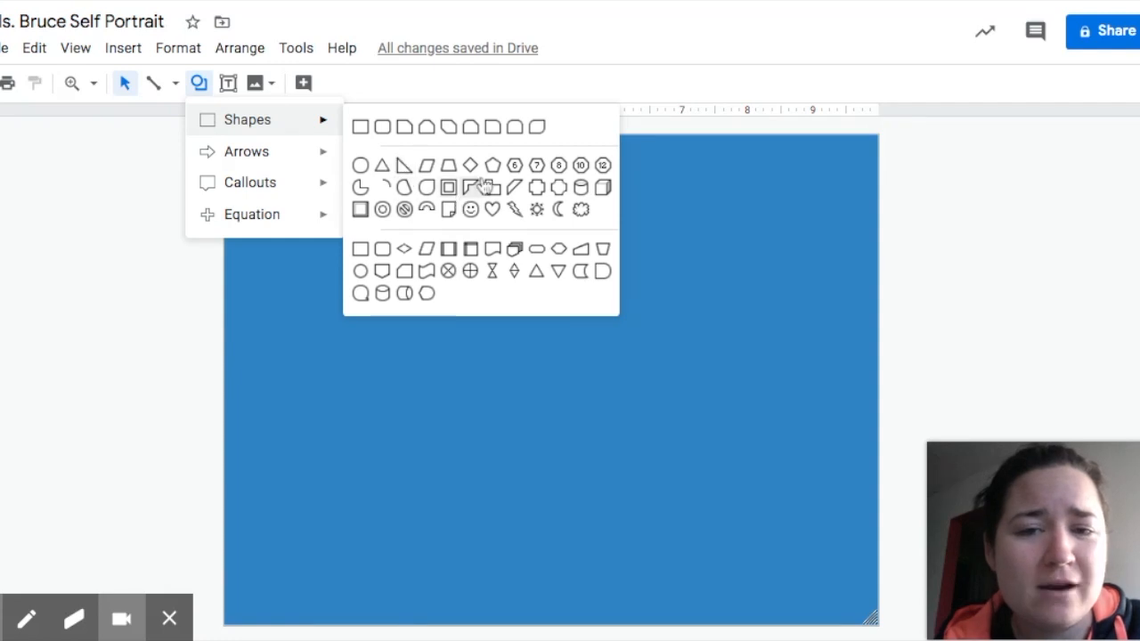
click(361, 166)
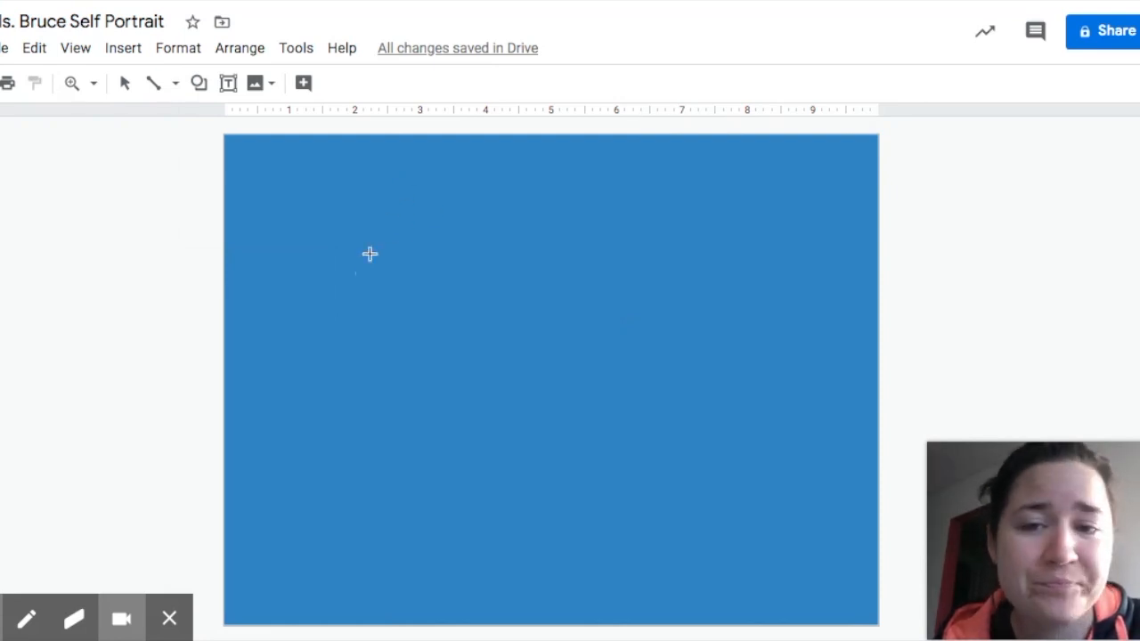
click(374, 199)
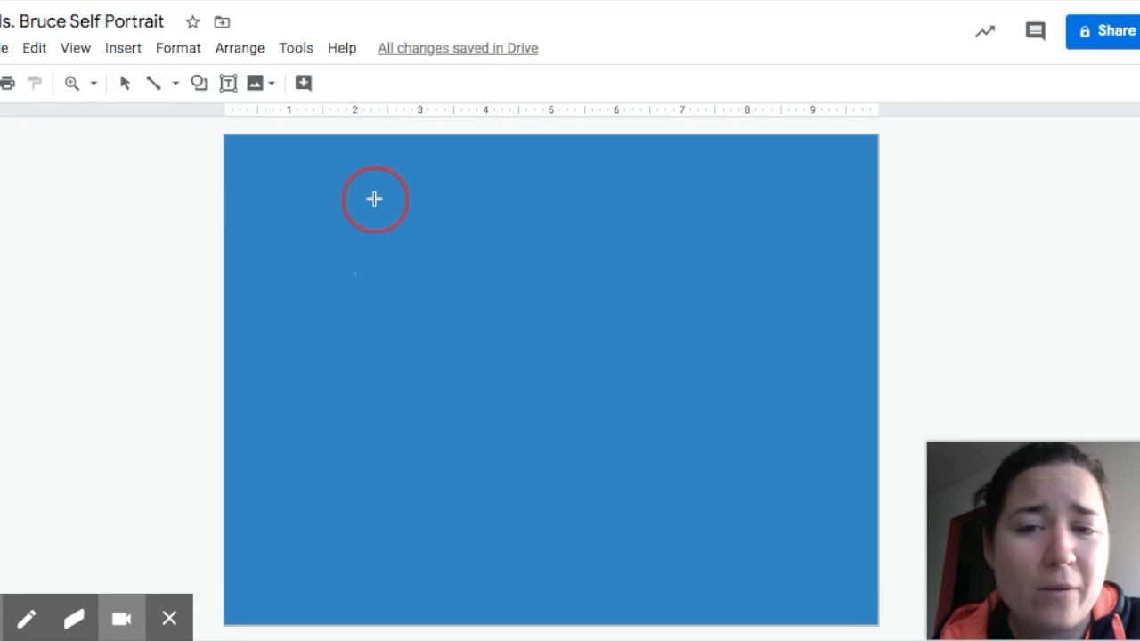
mouse_move(374, 199)
mouse_down()
mouse_move(442, 264)
mouse_move(478, 325)
mouse_move(469, 340)
mouse_move(461, 326)
mouse_up()
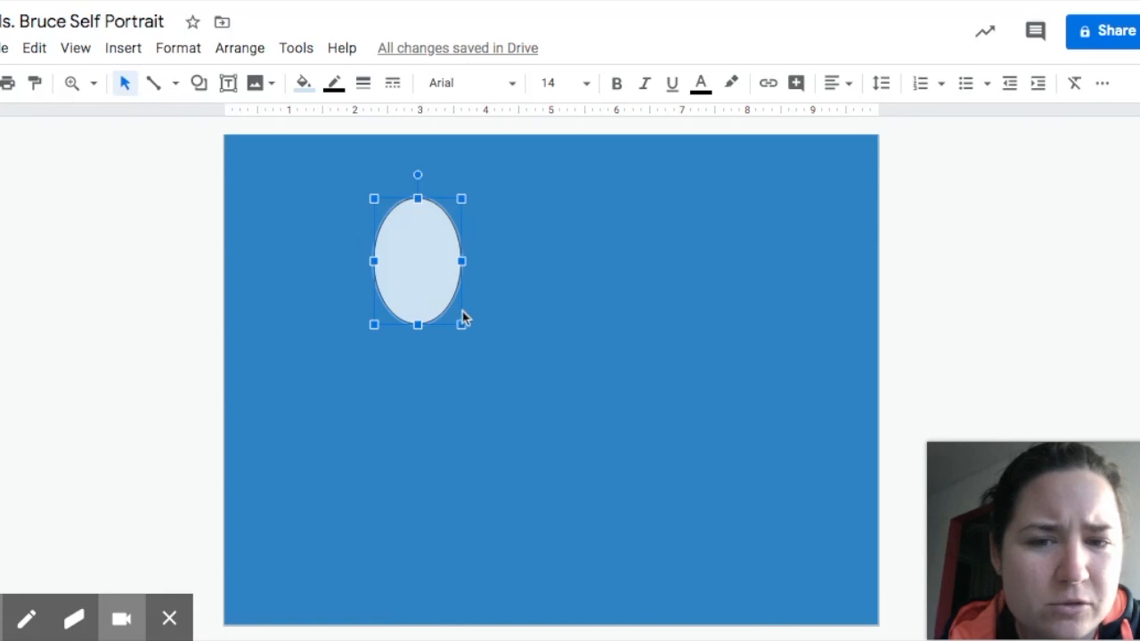
mouse_move(462, 325)
mouse_down()
mouse_move(500, 349)
mouse_move(471, 335)
mouse_up()
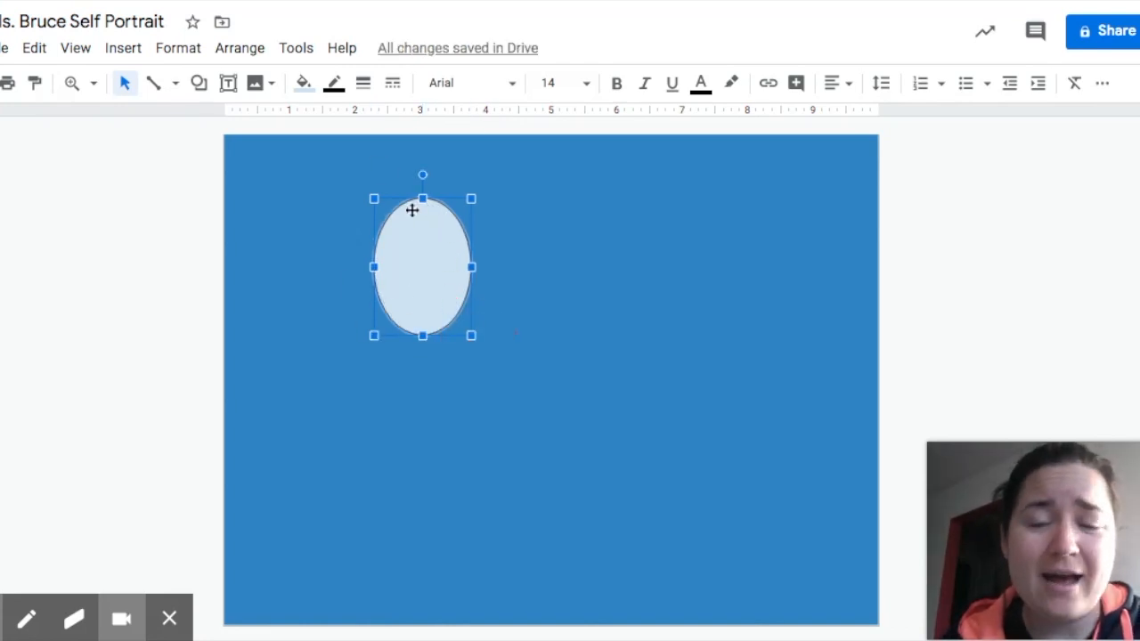
Remove the oval's outline and fill it with the custom peach colour #e3b29dff.
click(338, 89)
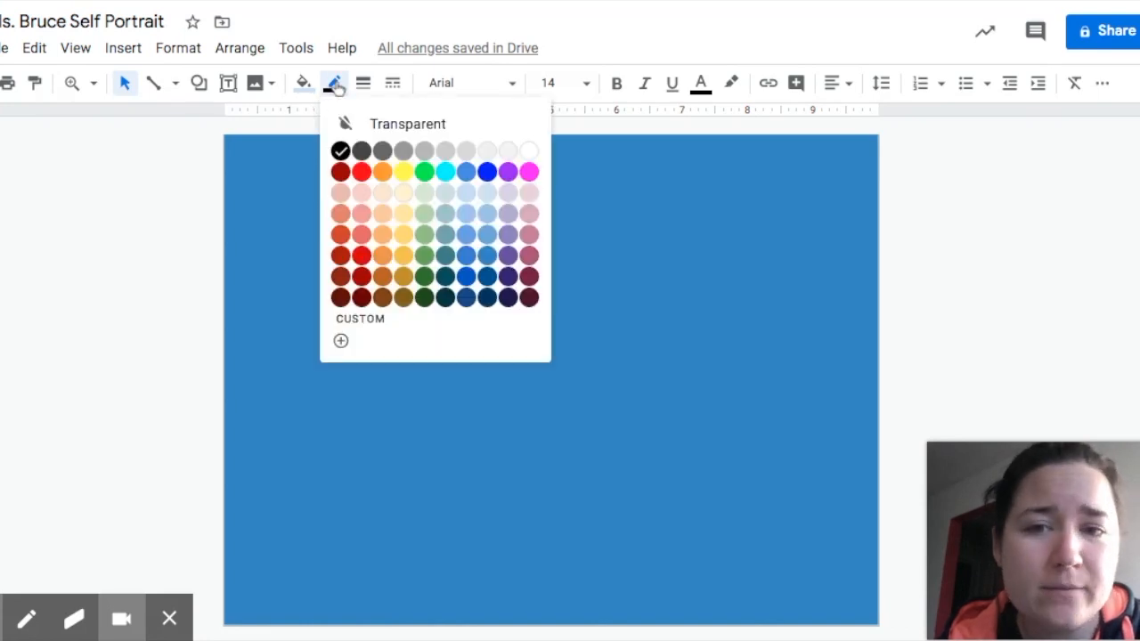
click(380, 131)
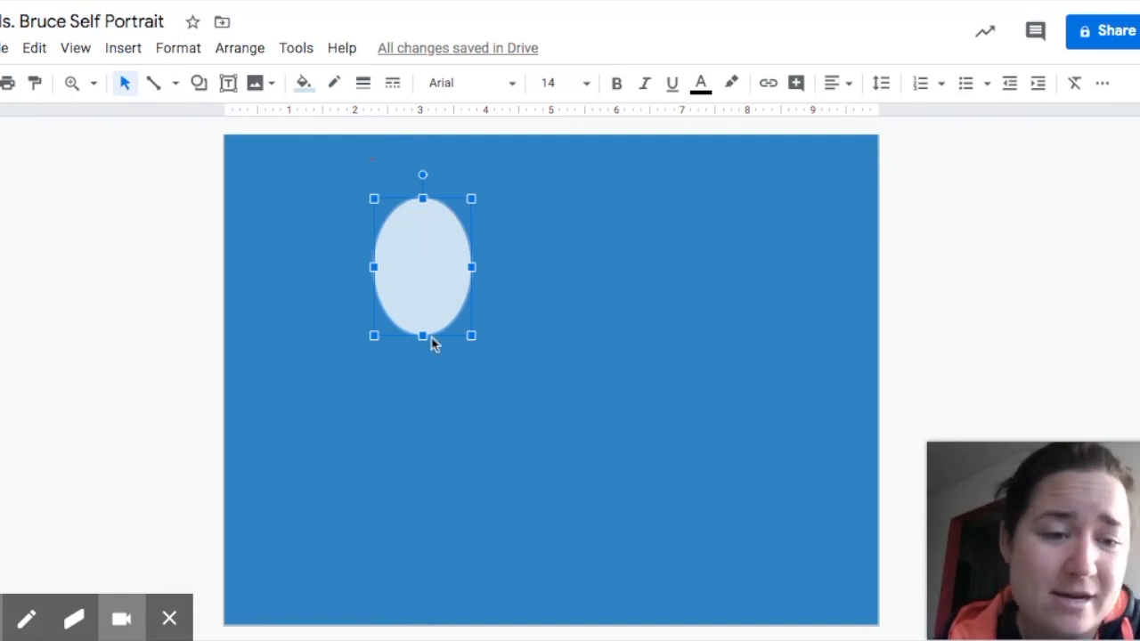
click(303, 85)
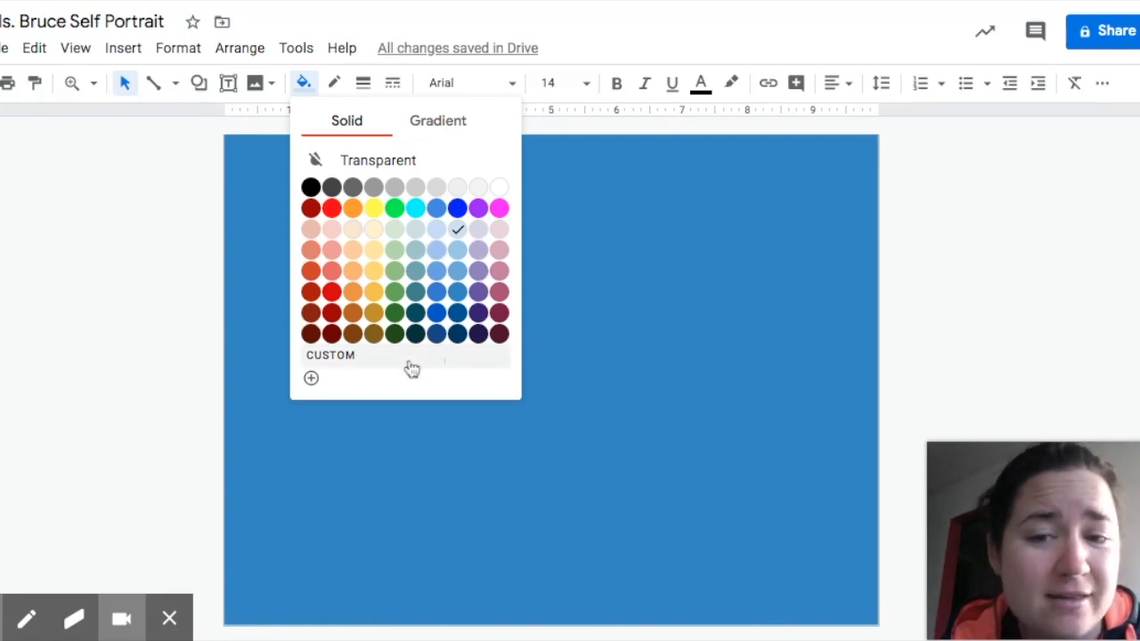
click(331, 360)
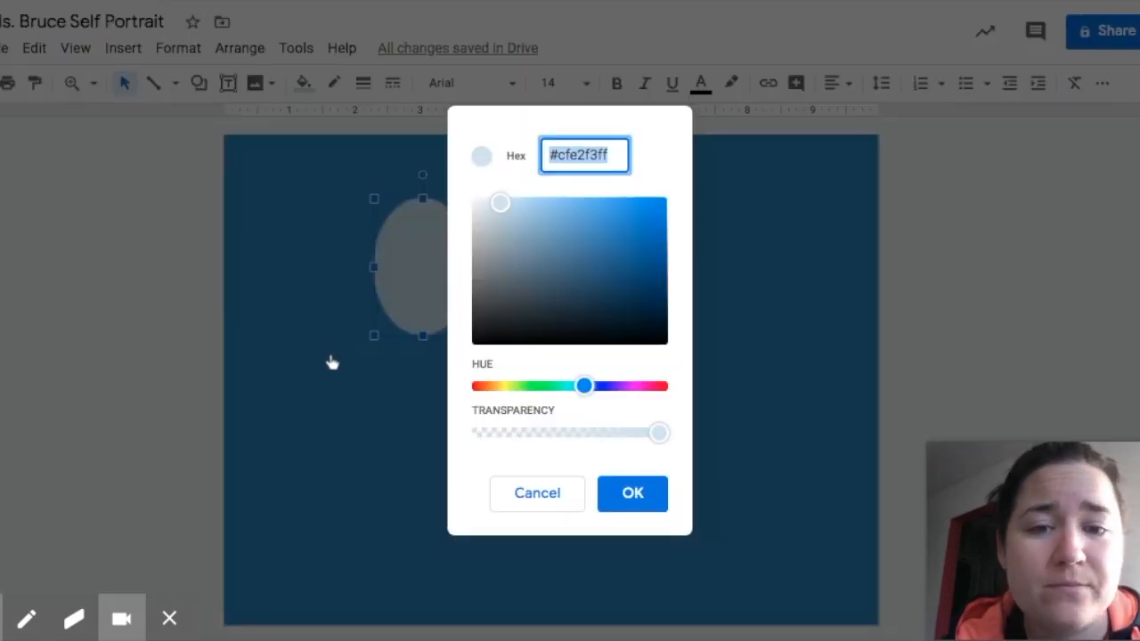
drag(583, 385, 490, 386)
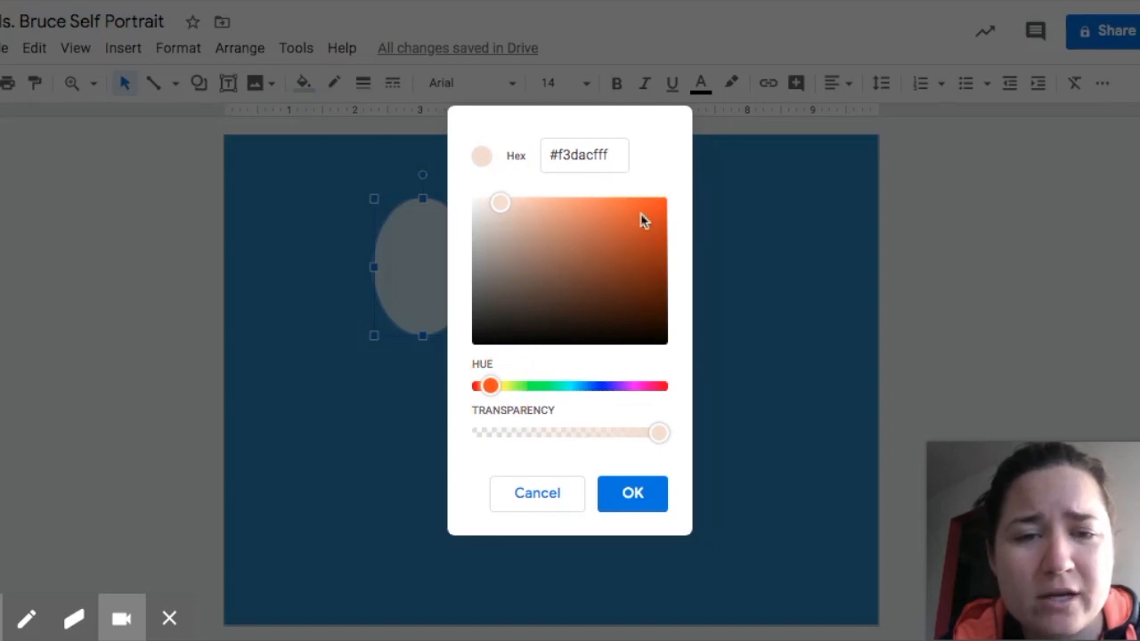
click(564, 308)
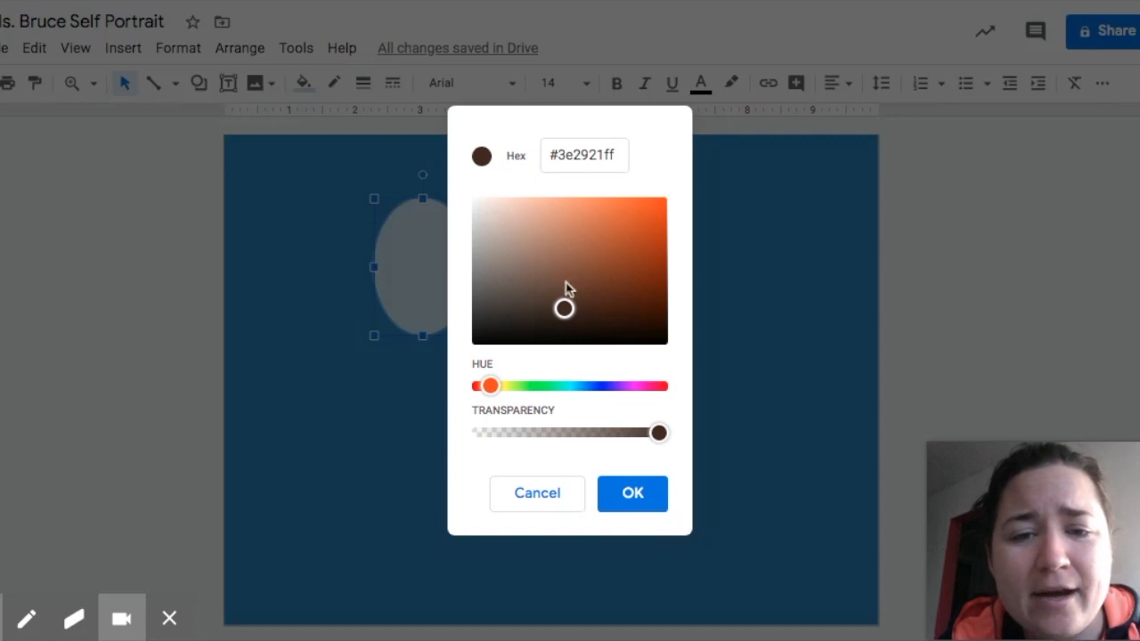
click(564, 282)
click(566, 301)
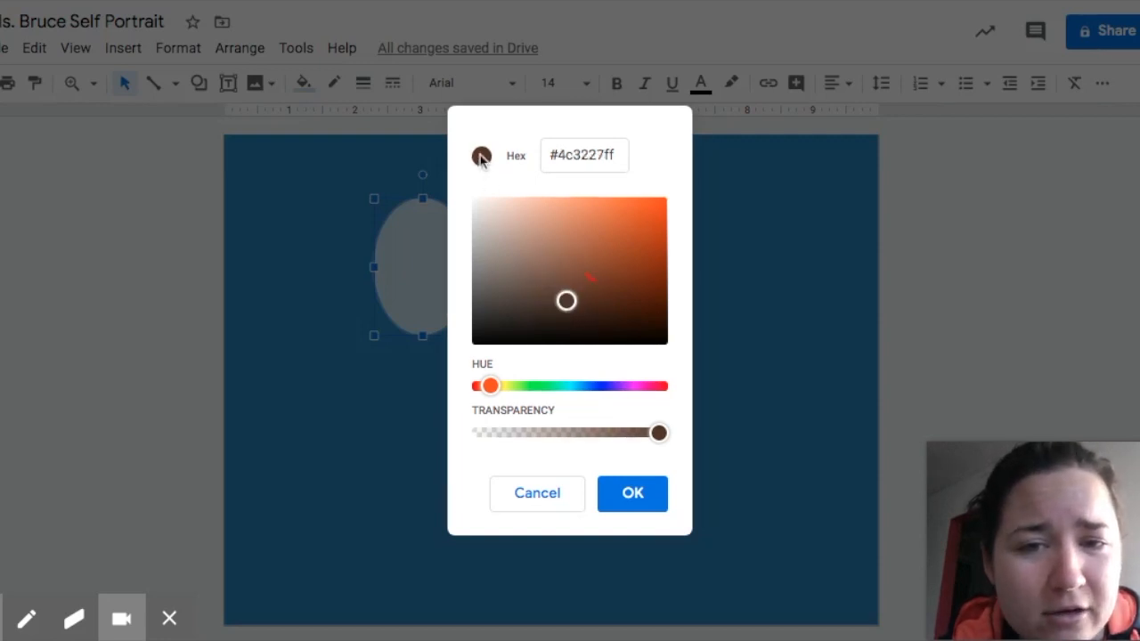
click(555, 254)
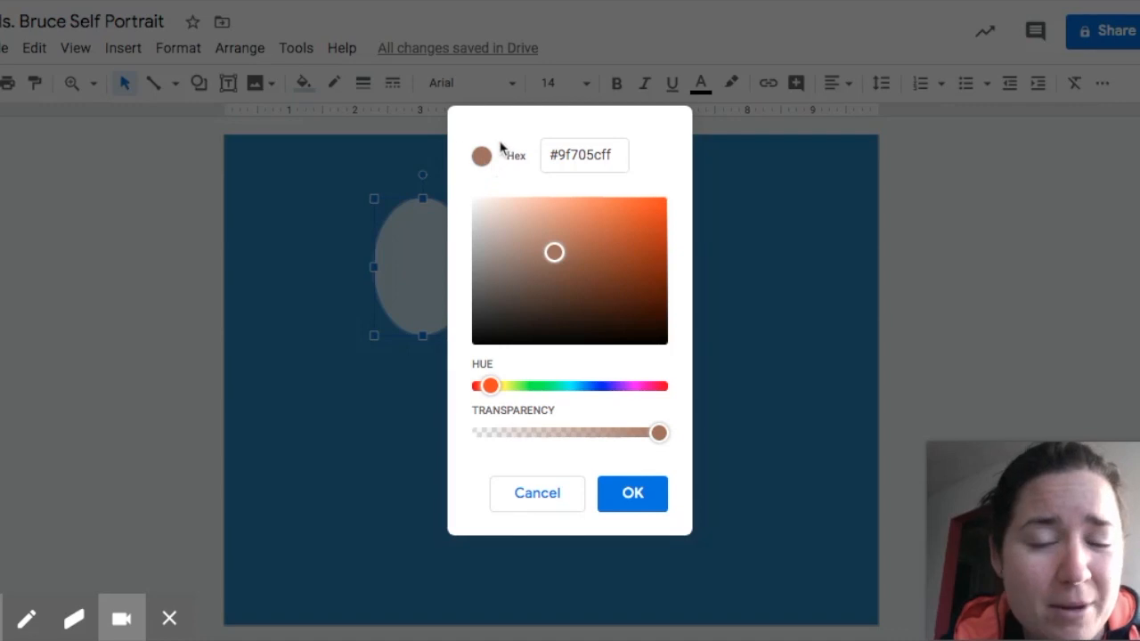
click(516, 208)
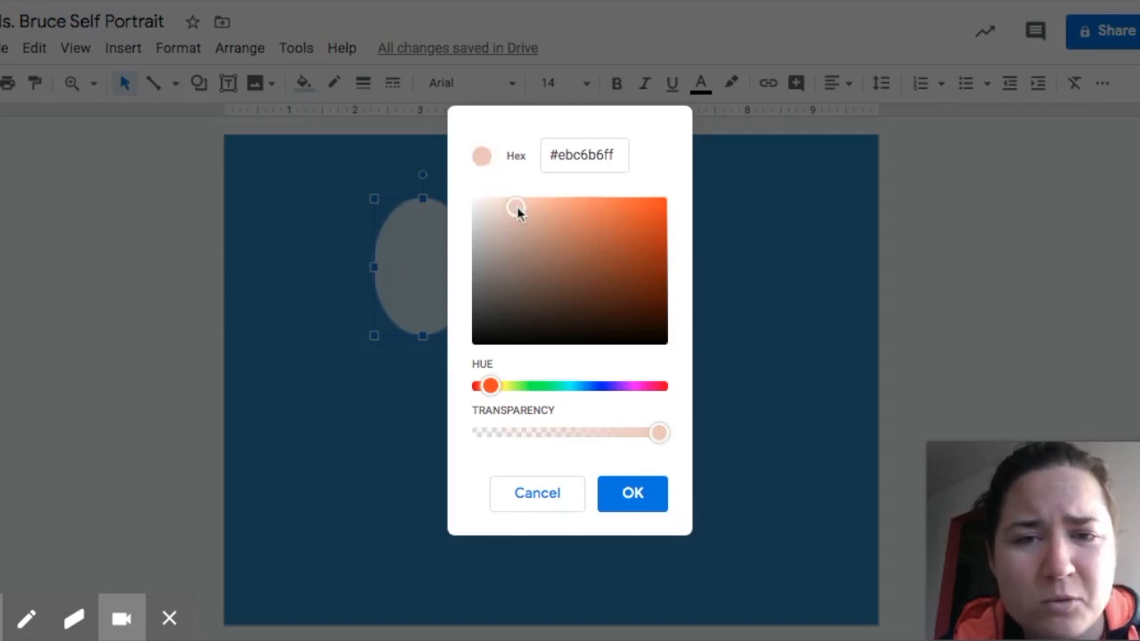
click(531, 213)
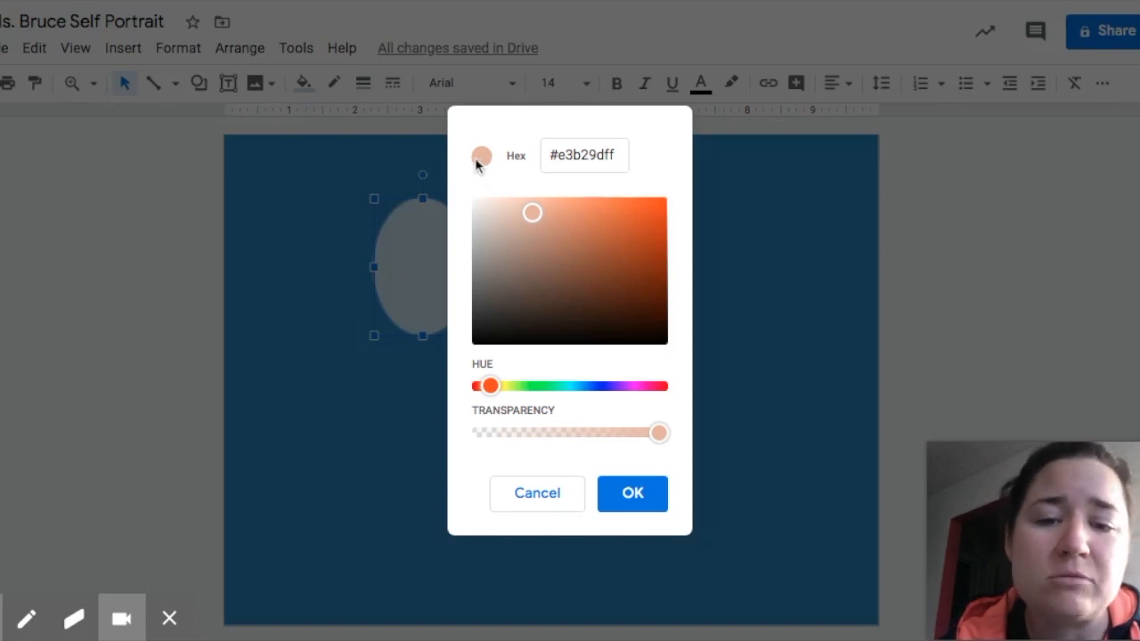
click(632, 492)
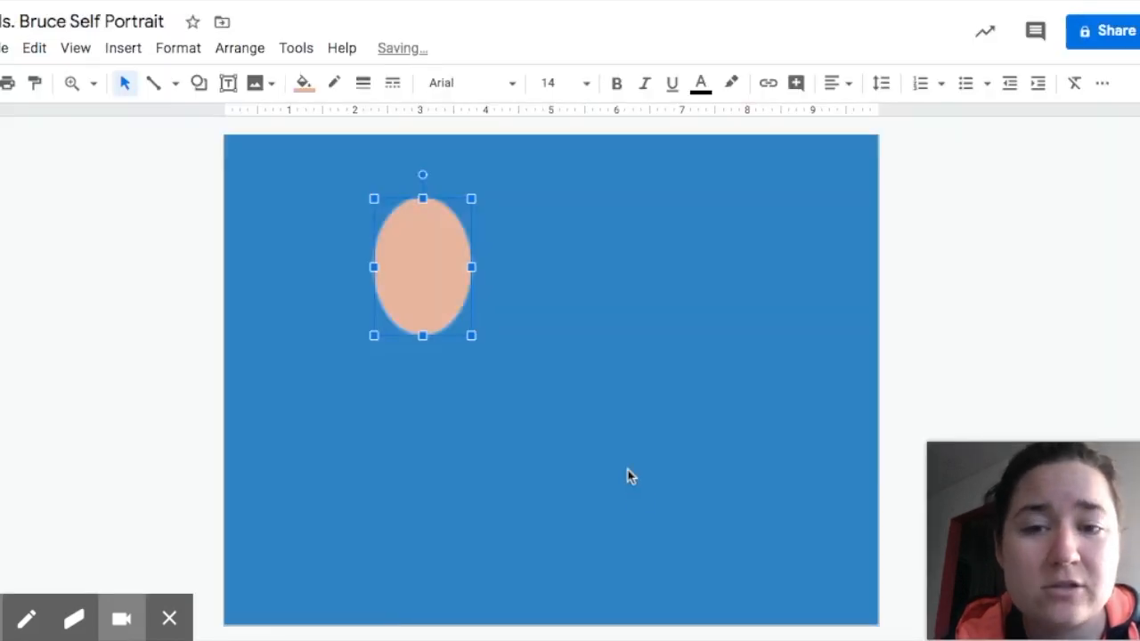
click(541, 328)
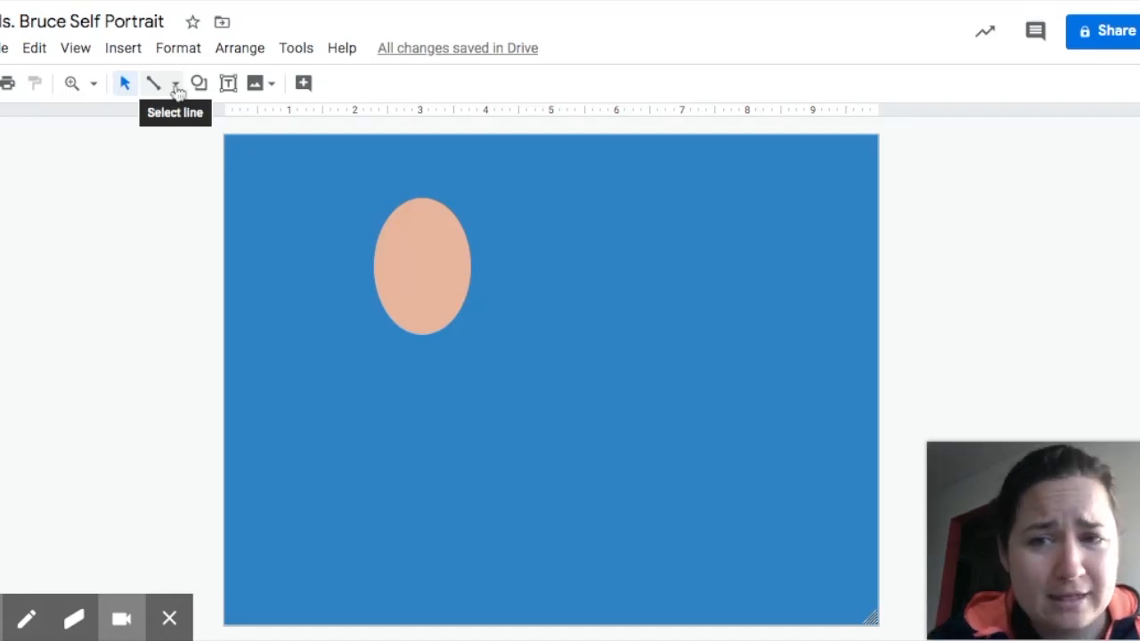
Draw a closed polyline hair outline around the top and sides of the face oval.
click(176, 85)
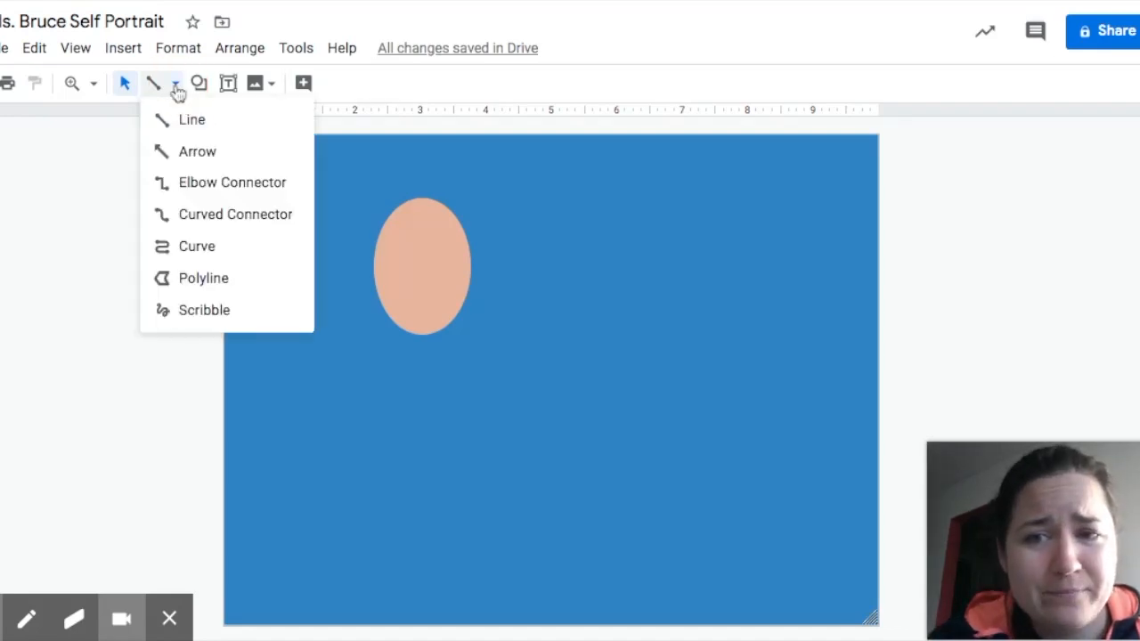
click(204, 279)
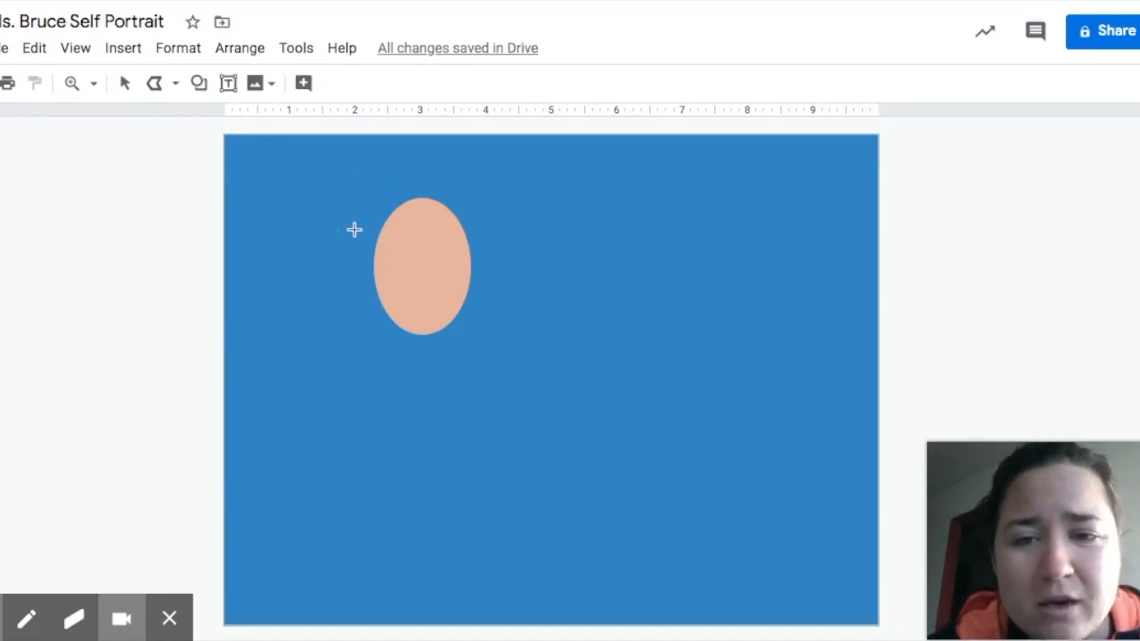
click(351, 267)
click(352, 313)
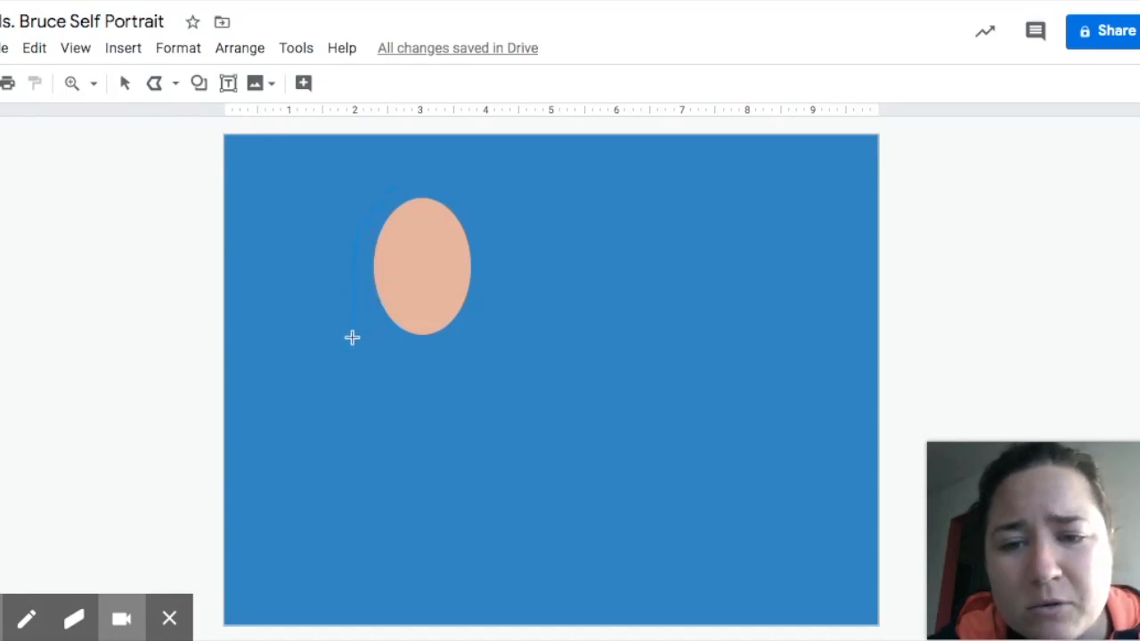
click(334, 344)
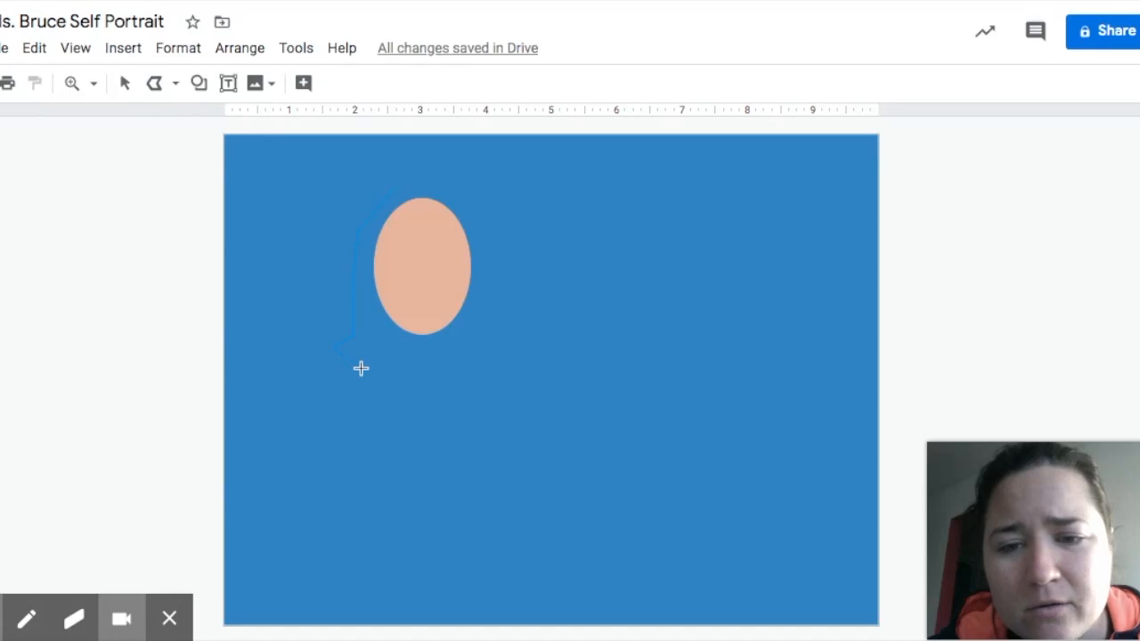
click(507, 348)
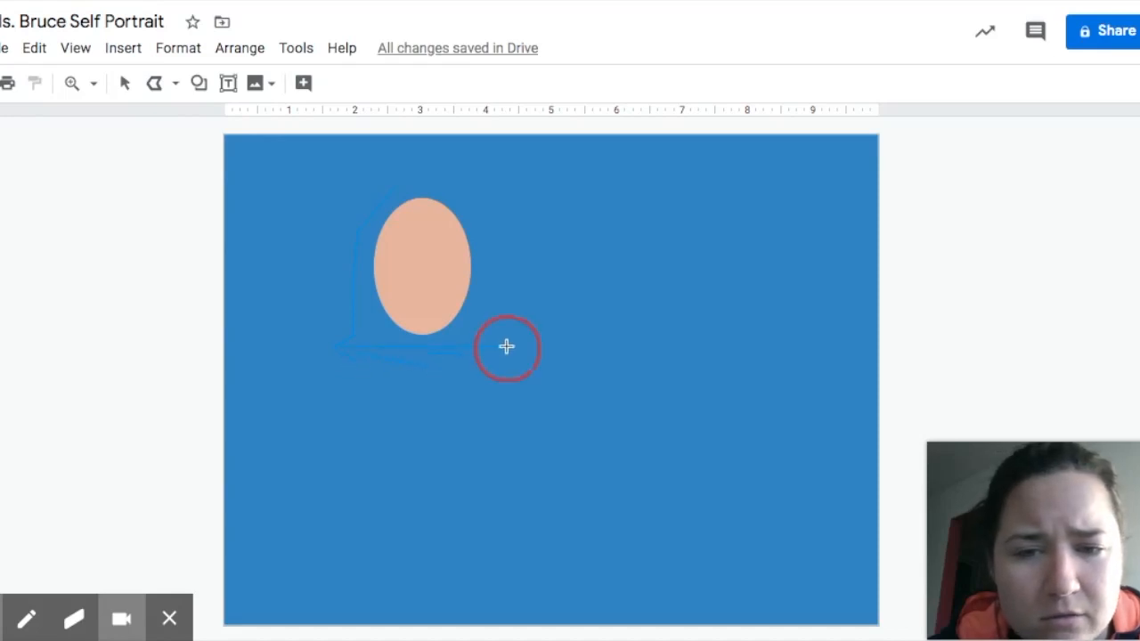
click(493, 320)
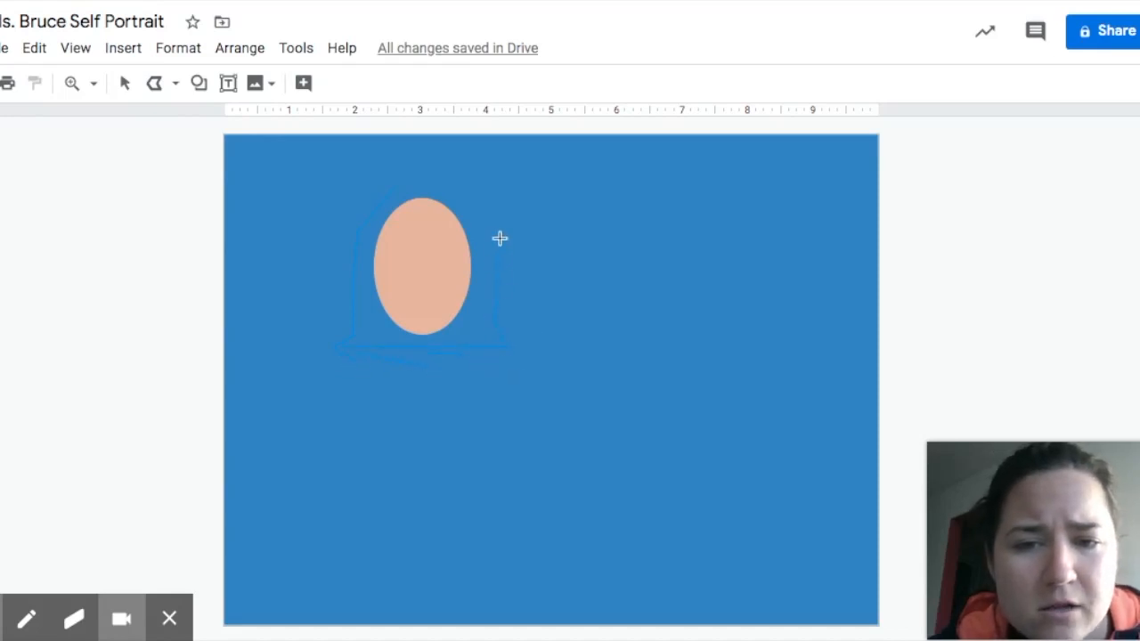
click(471, 189)
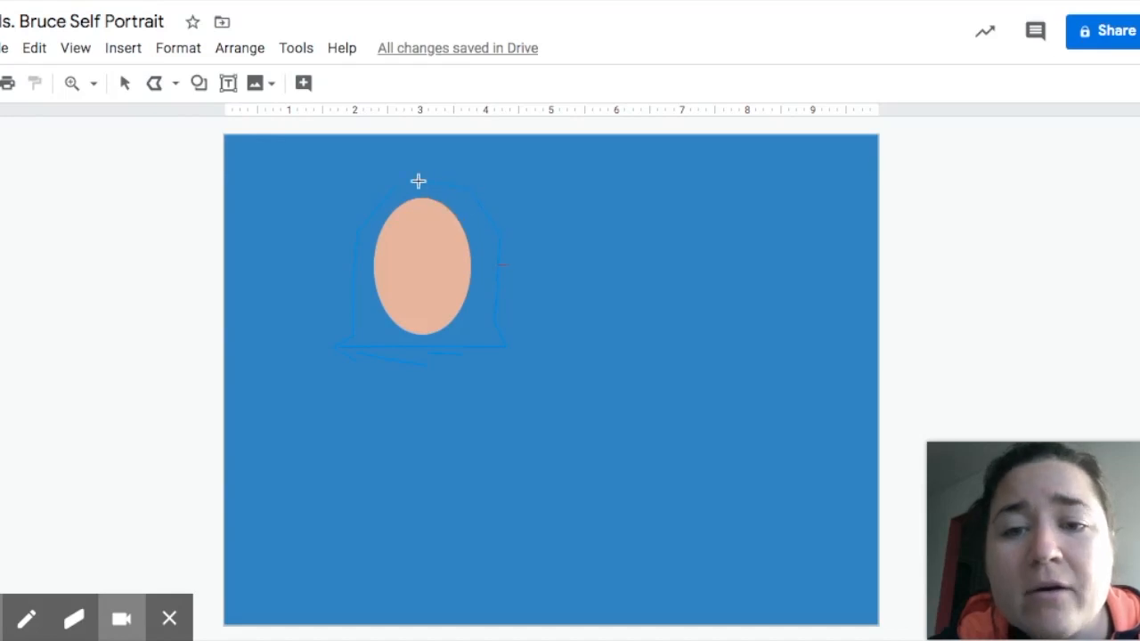
click(421, 173)
double_click(394, 186)
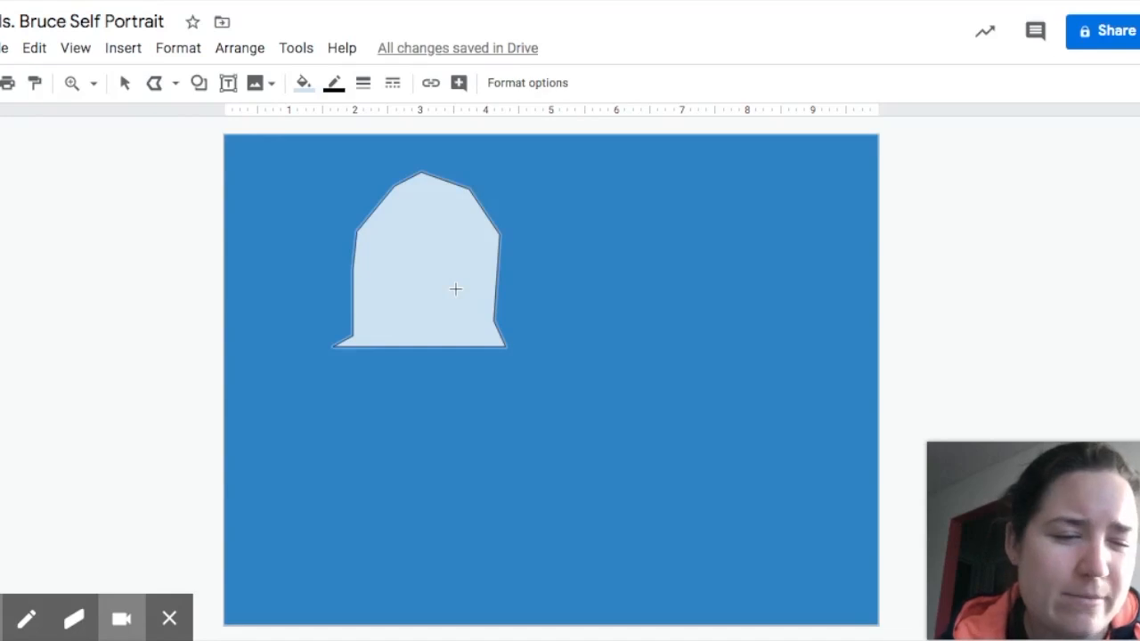
Fill the hair shape black and send it behind the face oval.
click(304, 83)
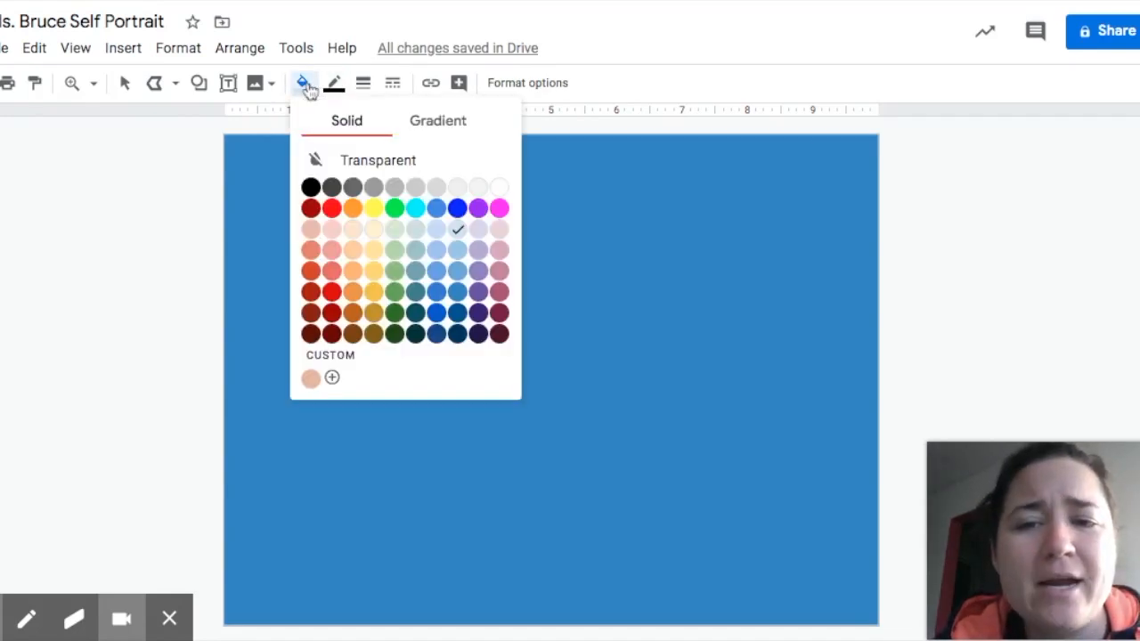
click(310, 187)
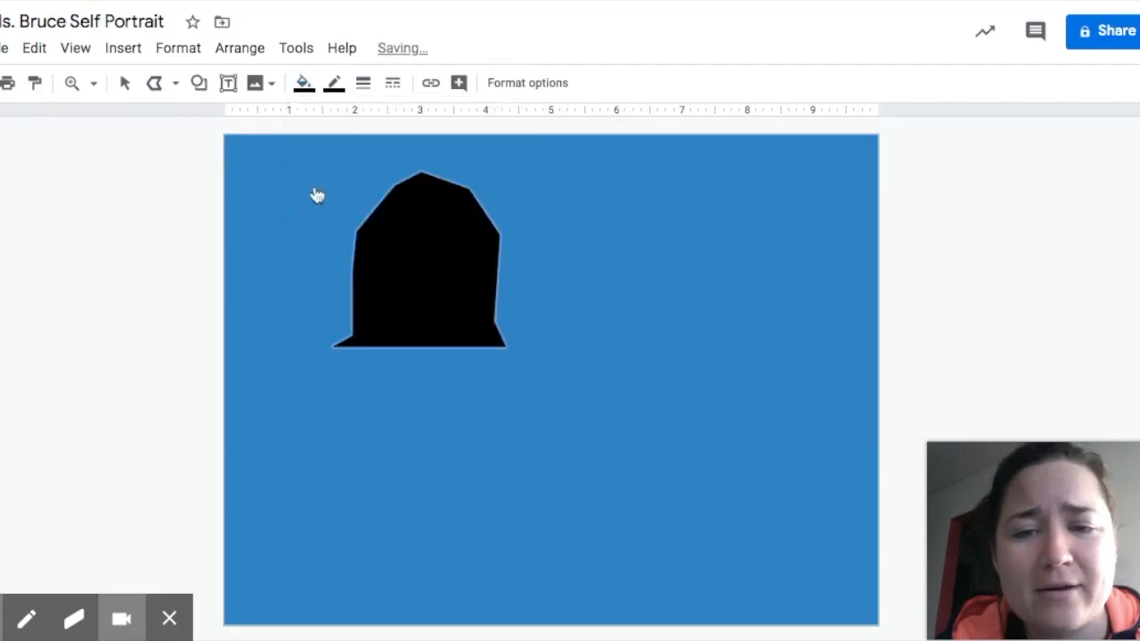
click(126, 87)
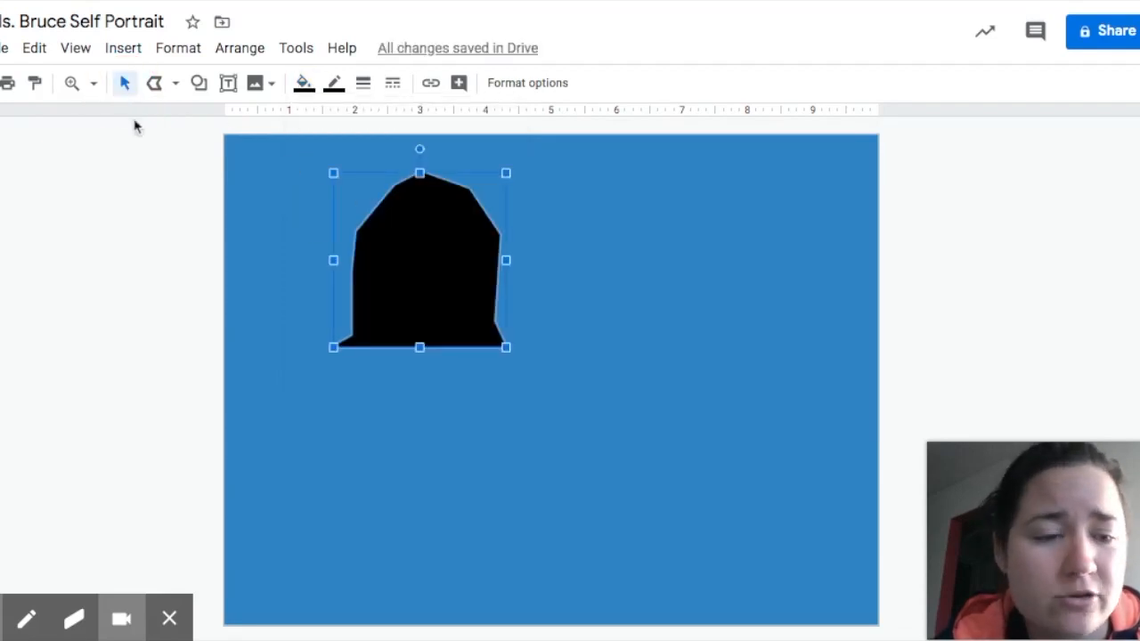
right_click(412, 267)
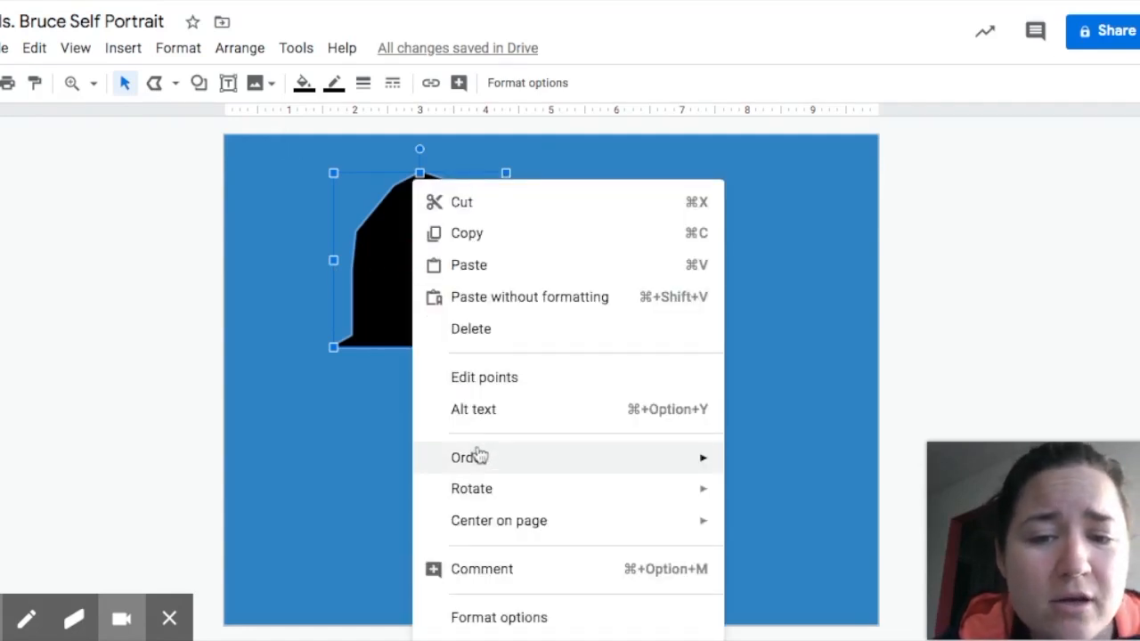
mouse_move(480, 459)
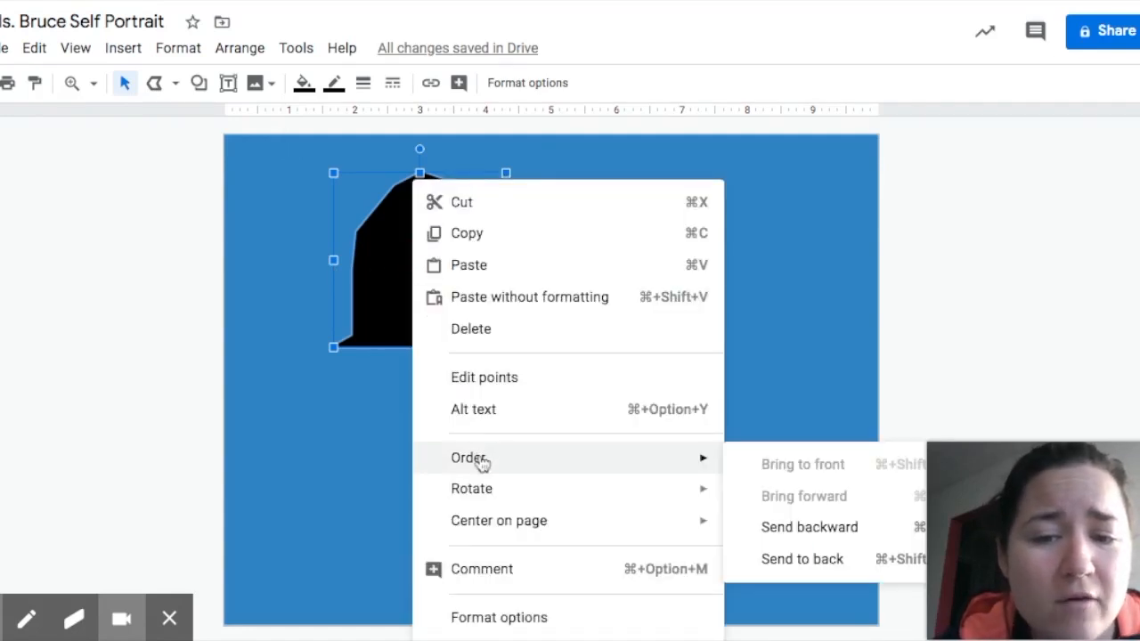
click(807, 560)
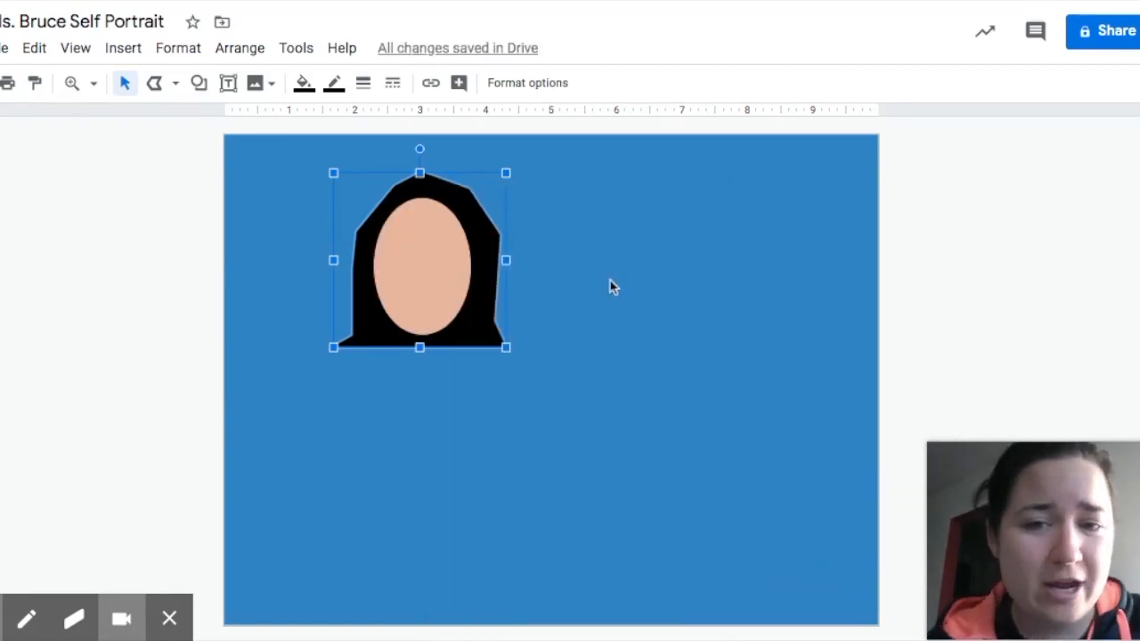
Shift the face oval slightly to the right.
click(637, 333)
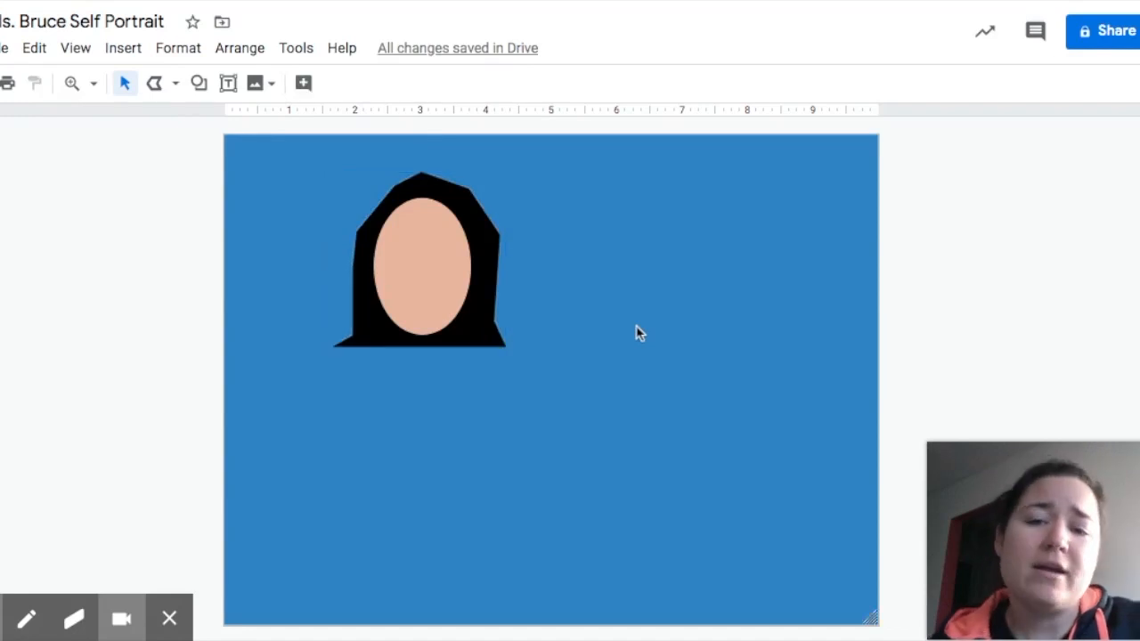
click(416, 285)
drag(424, 269, 429, 268)
Draw a first hair strand polyline over the forehead with a transparent fill.
click(590, 301)
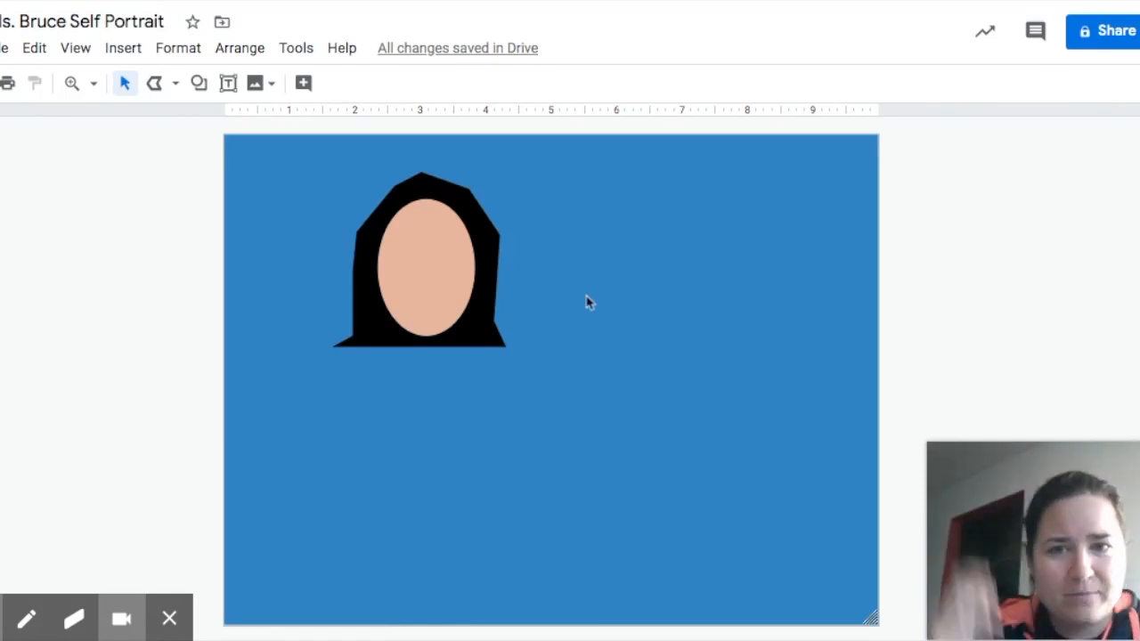
click(157, 83)
click(418, 193)
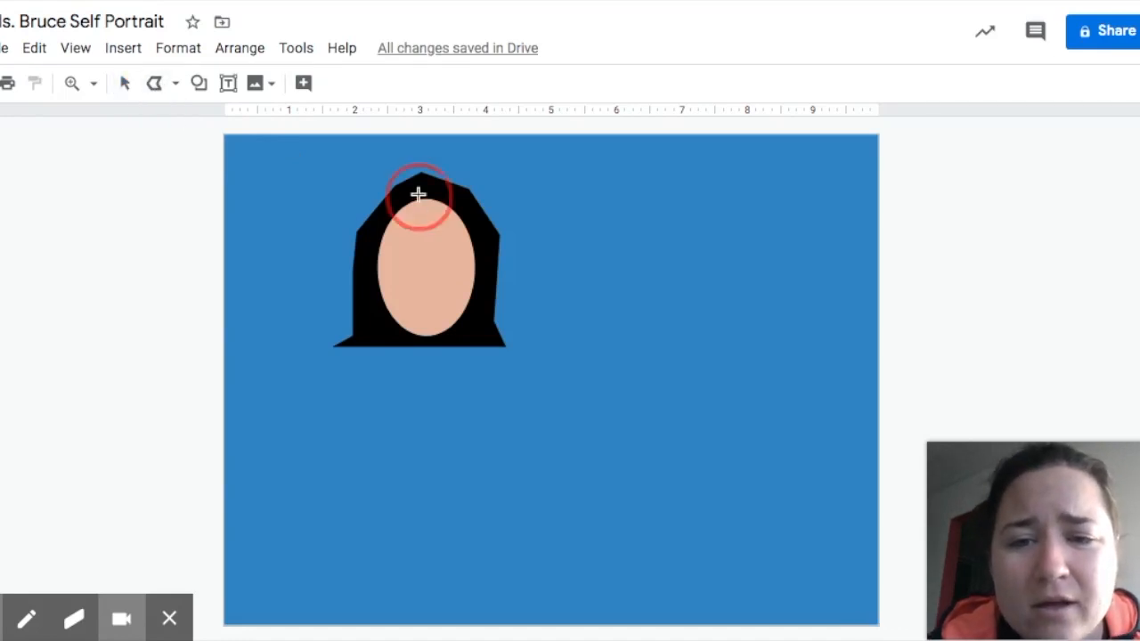
click(402, 230)
click(381, 238)
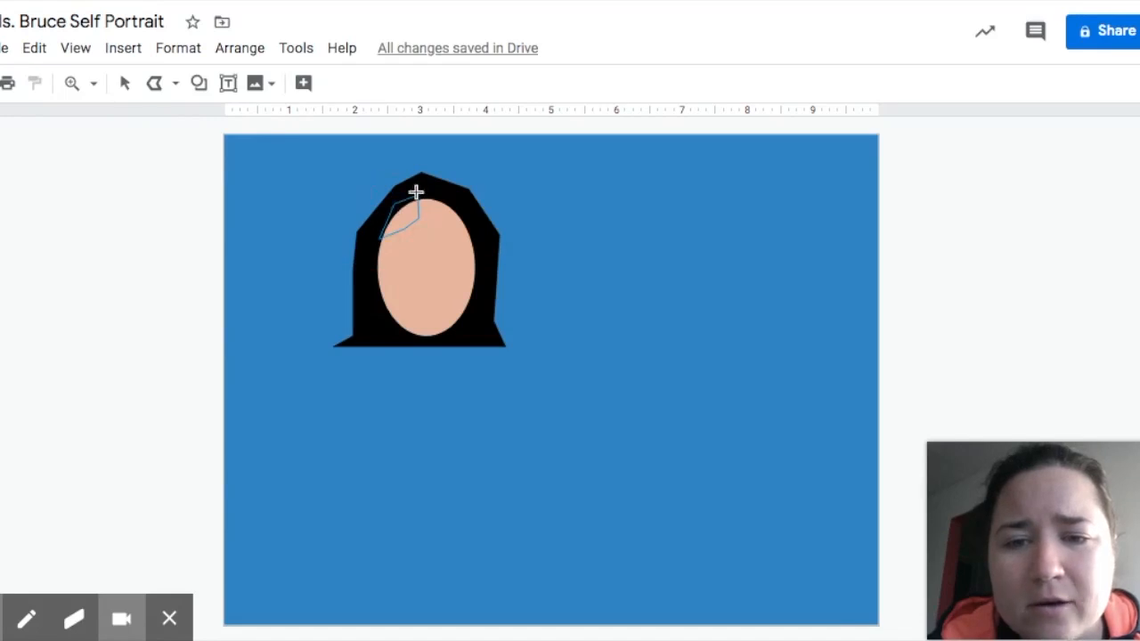
click(415, 194)
click(303, 82)
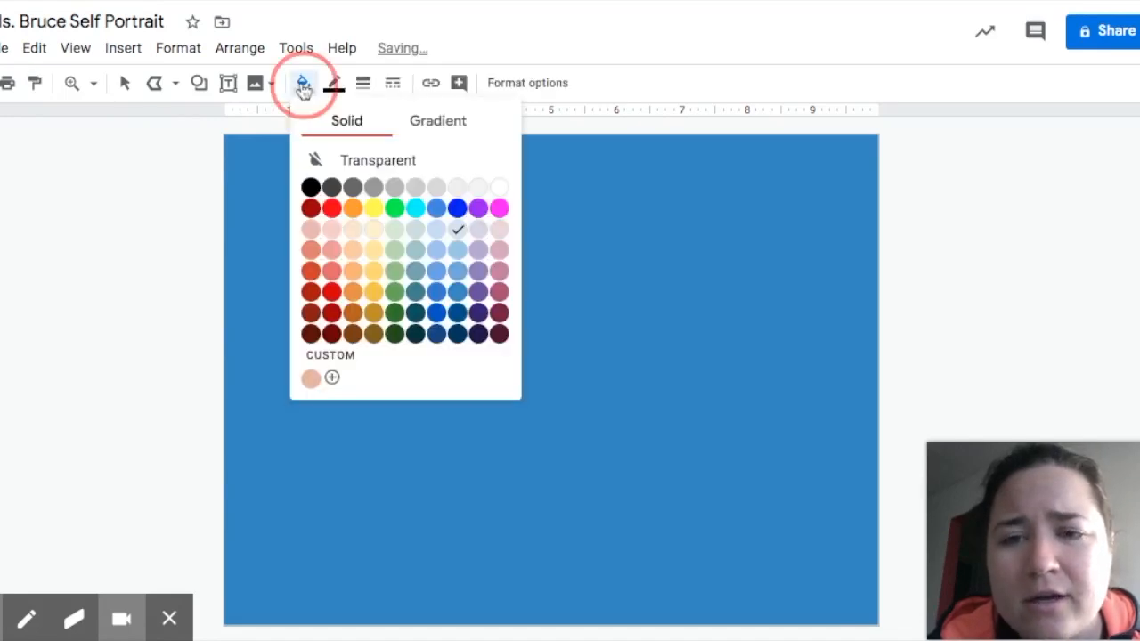
click(312, 158)
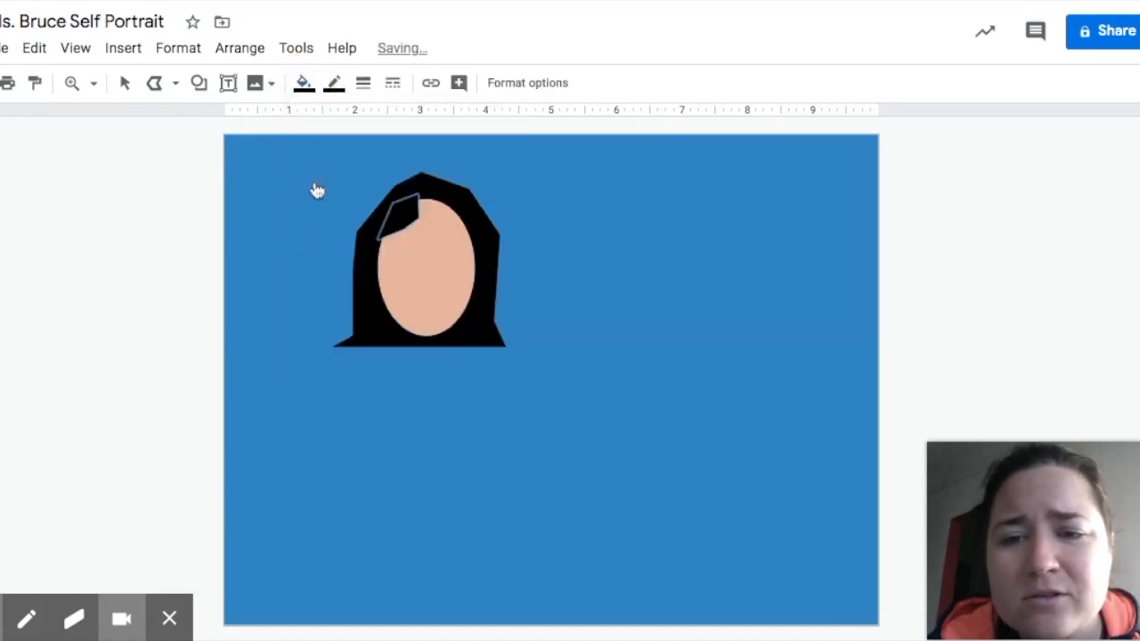
Draw a second hair strand polyline across the top right of the head.
click(428, 194)
click(431, 220)
click(478, 233)
click(452, 193)
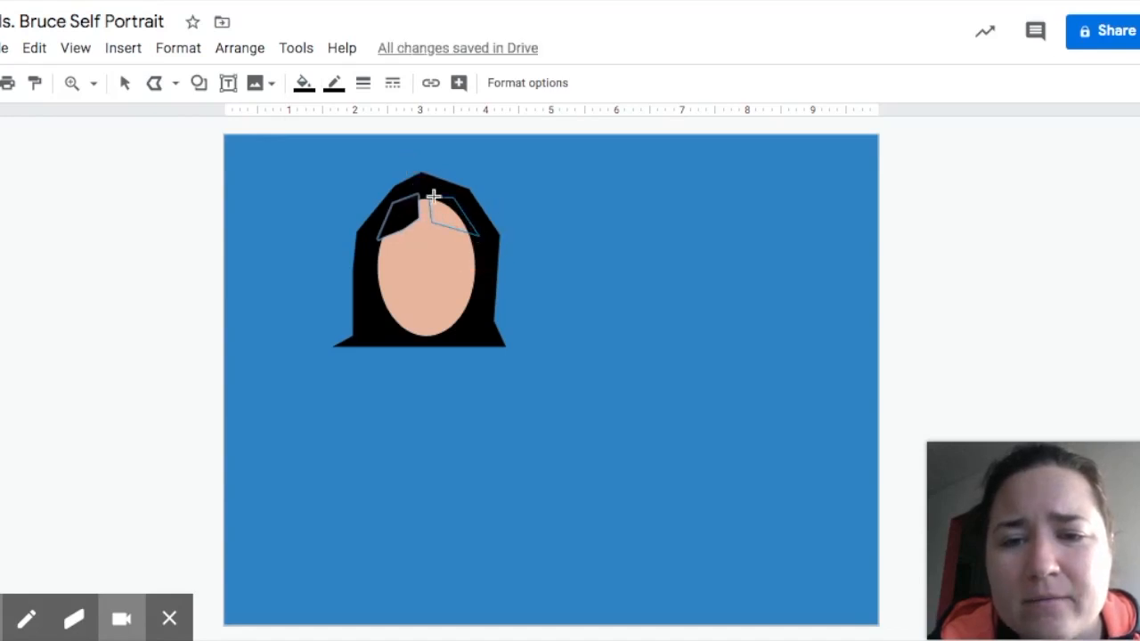
click(431, 198)
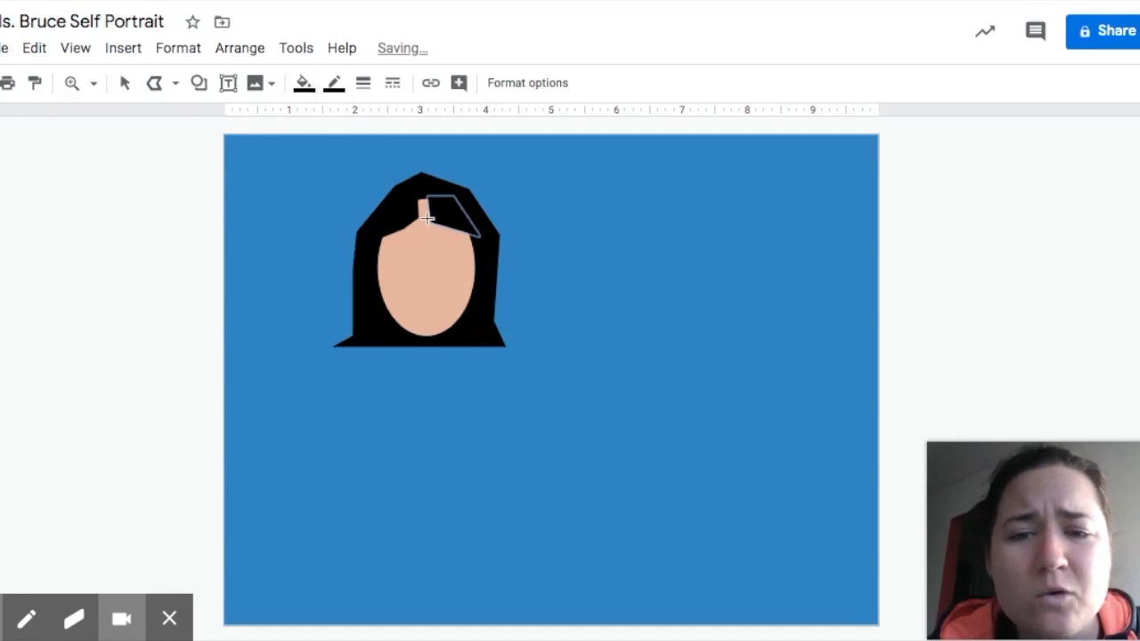
Nudge both hair strands into place on the forehead to form a parted fringe.
click(124, 83)
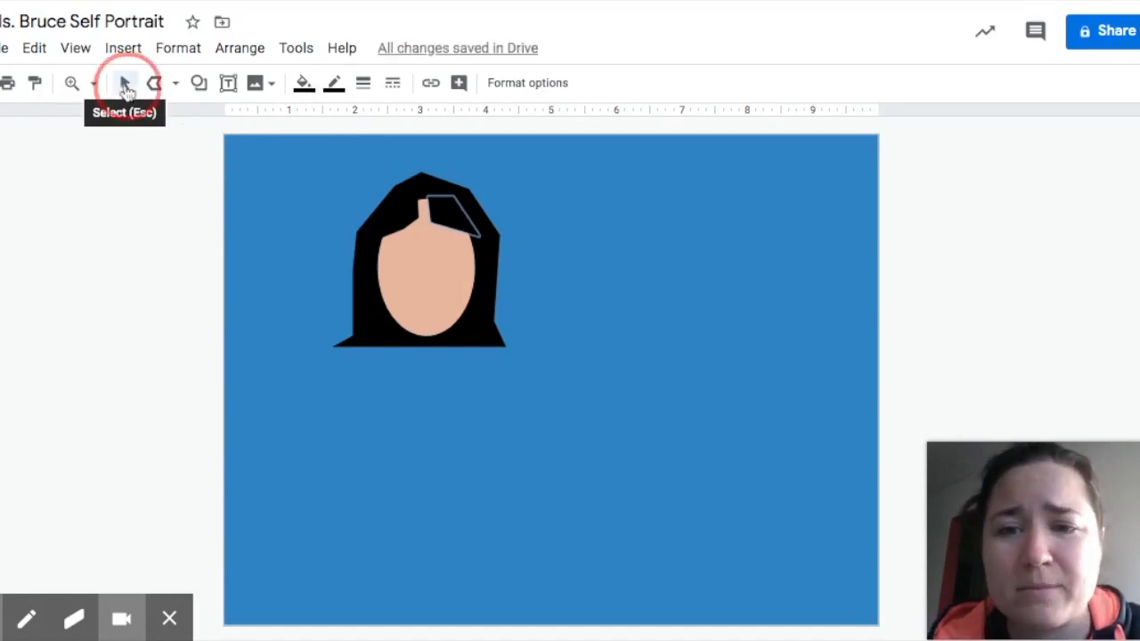
click(440, 214)
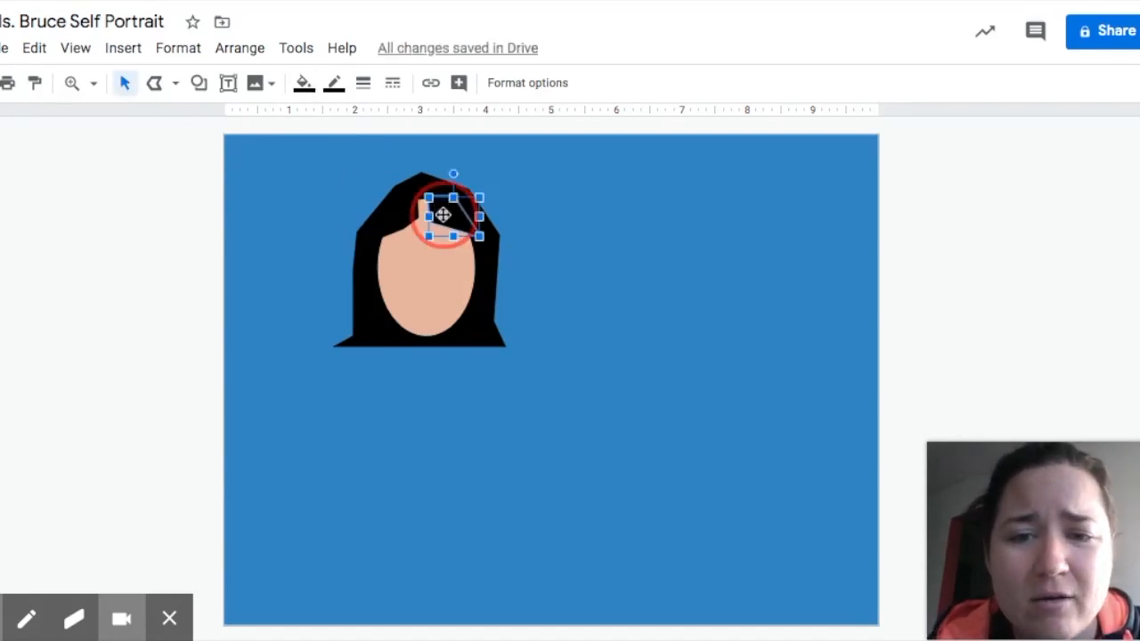
drag(442, 214, 441, 216)
click(568, 260)
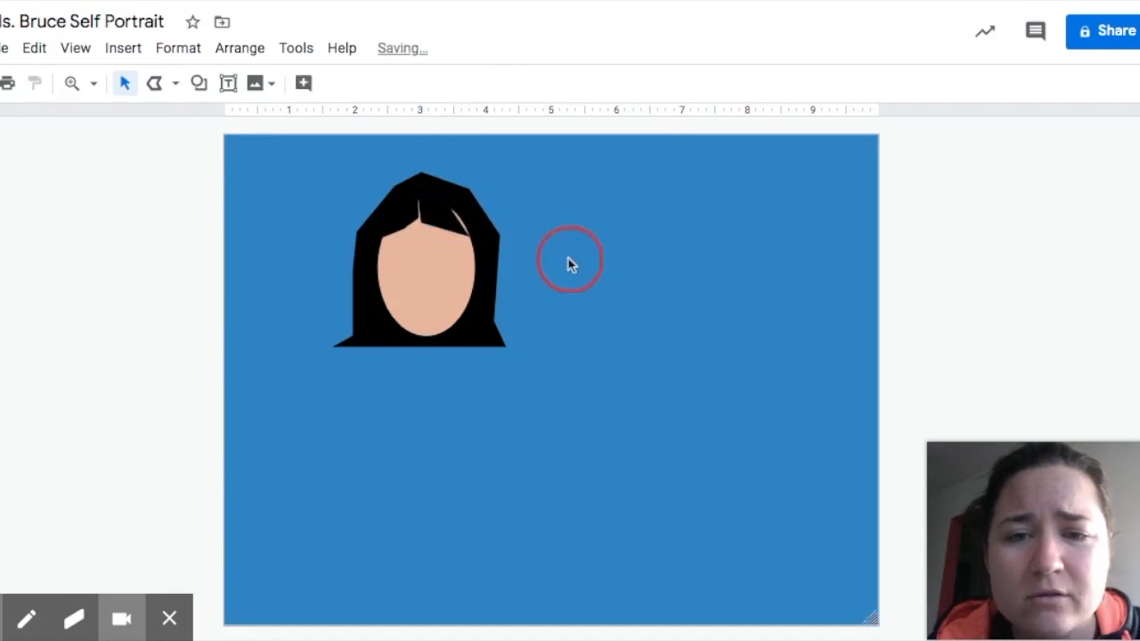
click(445, 214)
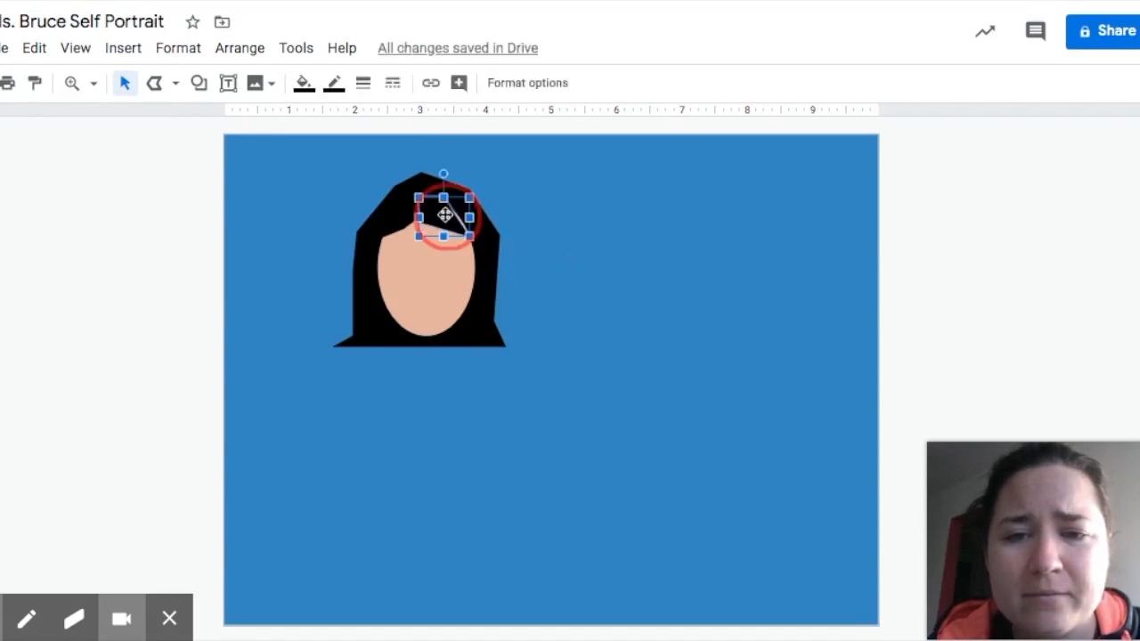
drag(445, 215, 446, 215)
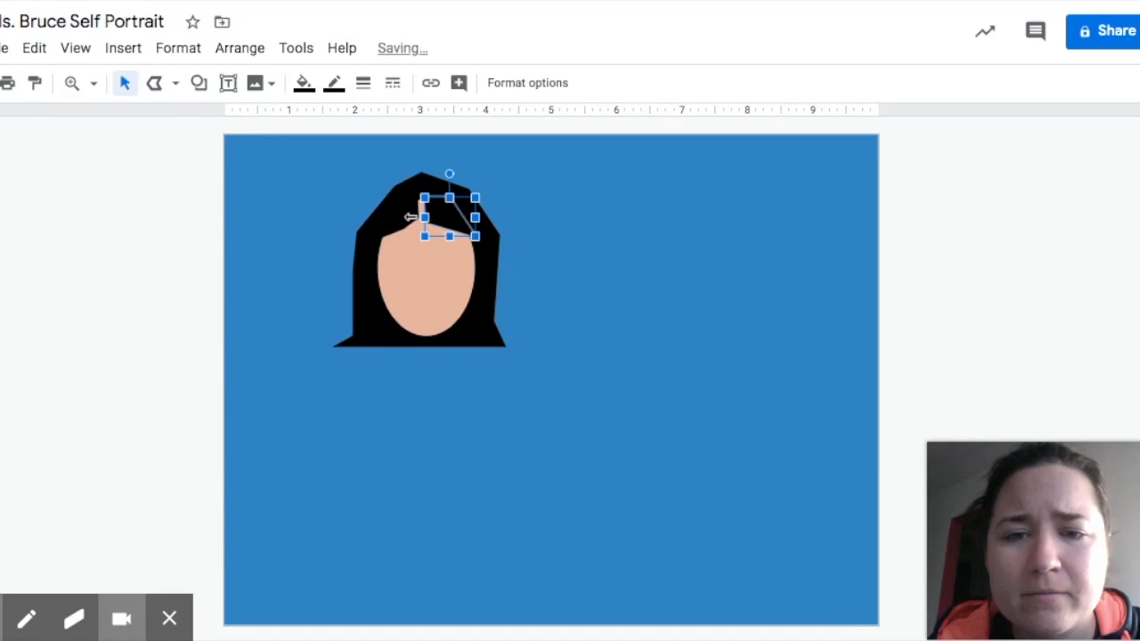
click(404, 218)
drag(403, 217, 414, 217)
click(550, 212)
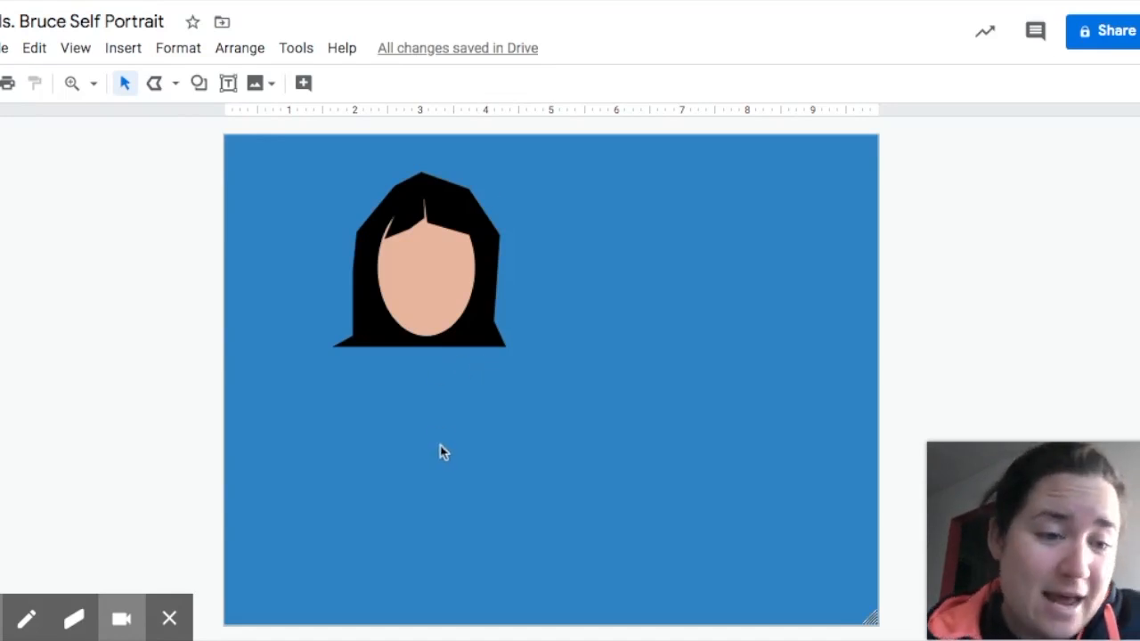
Draw a borderless rectangle neck under the chin, filled with the custom peach skin colour.
click(199, 85)
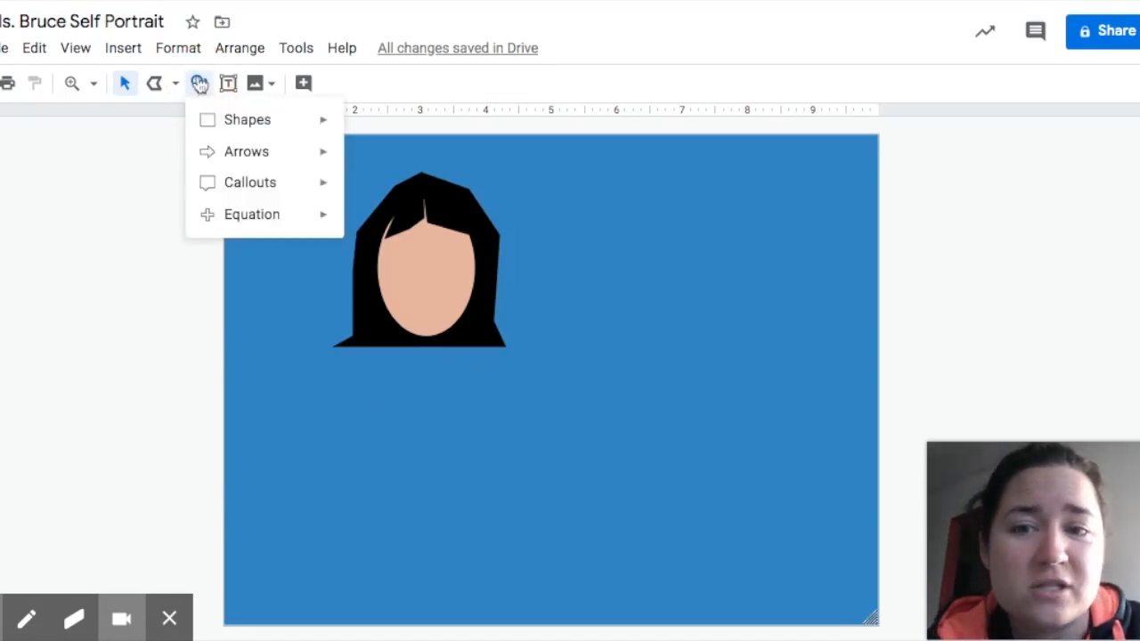
mouse_move(320, 116)
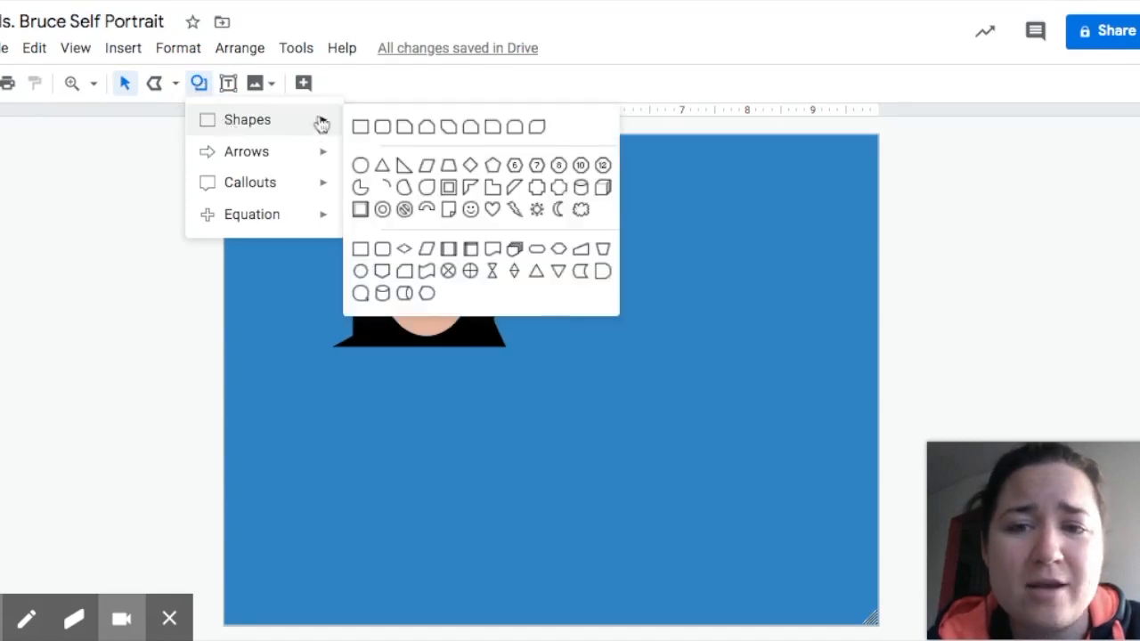
click(363, 124)
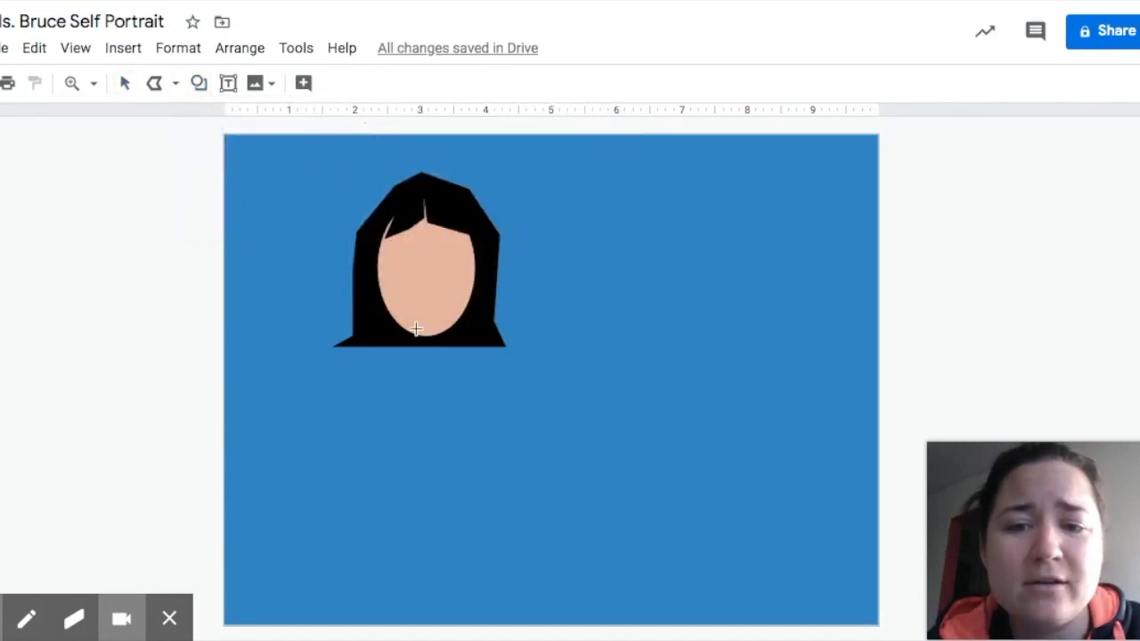
drag(414, 320, 443, 366)
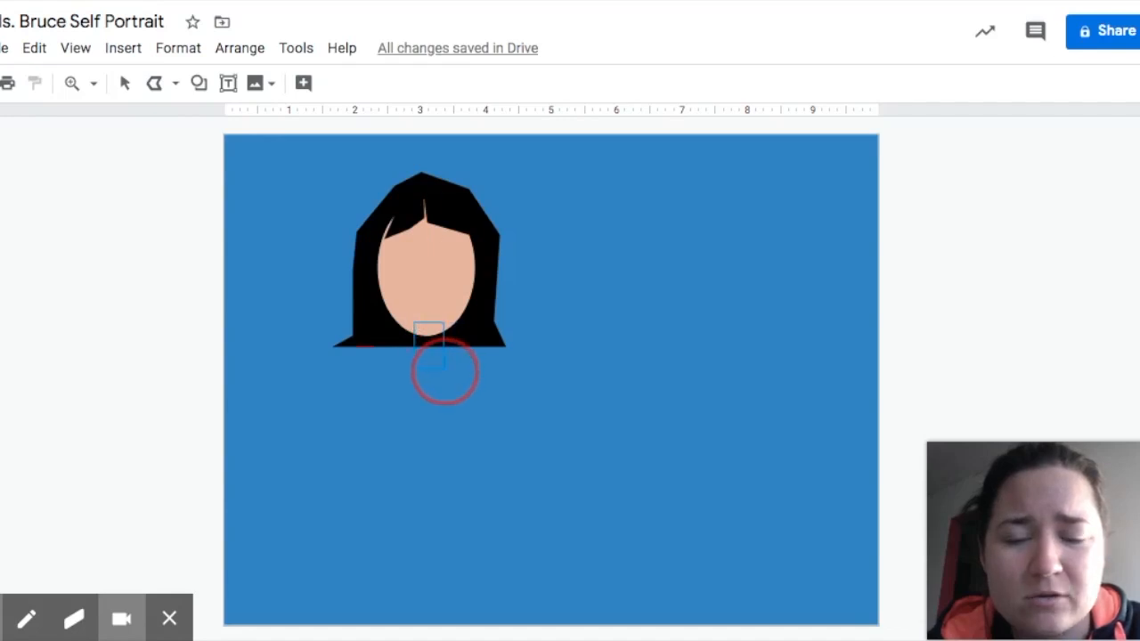
drag(443, 370, 444, 372)
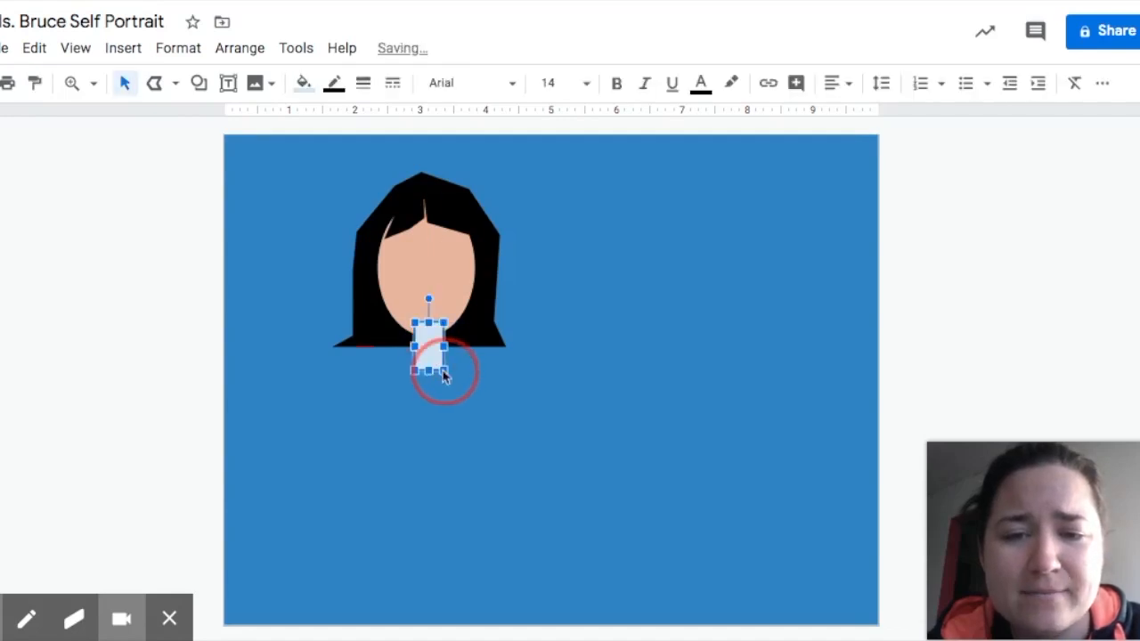
click(335, 86)
click(383, 126)
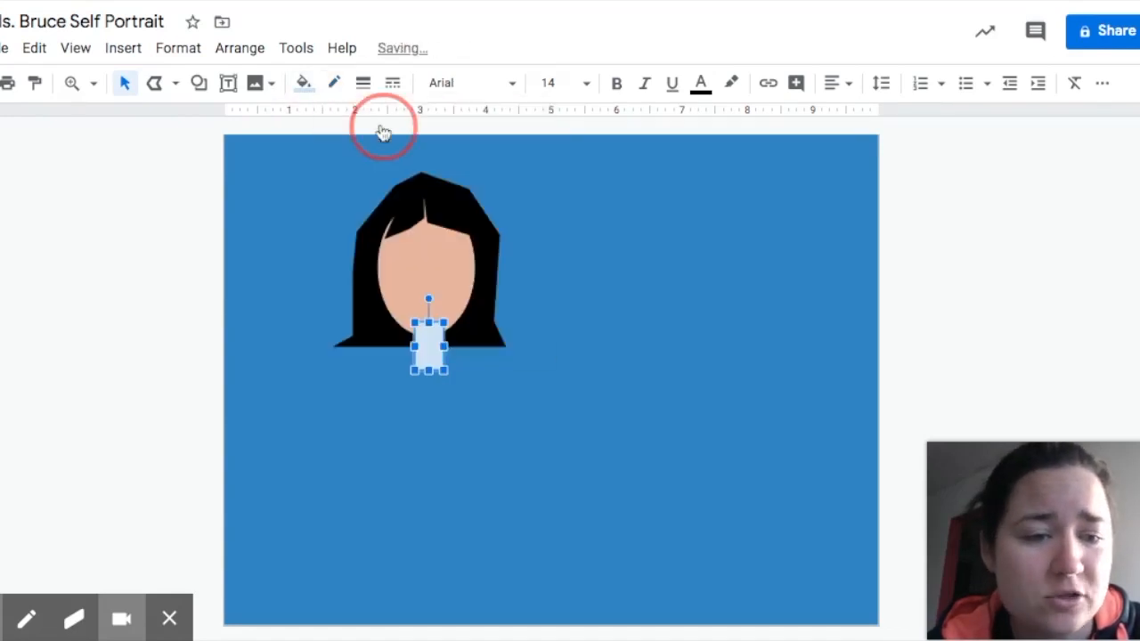
click(305, 83)
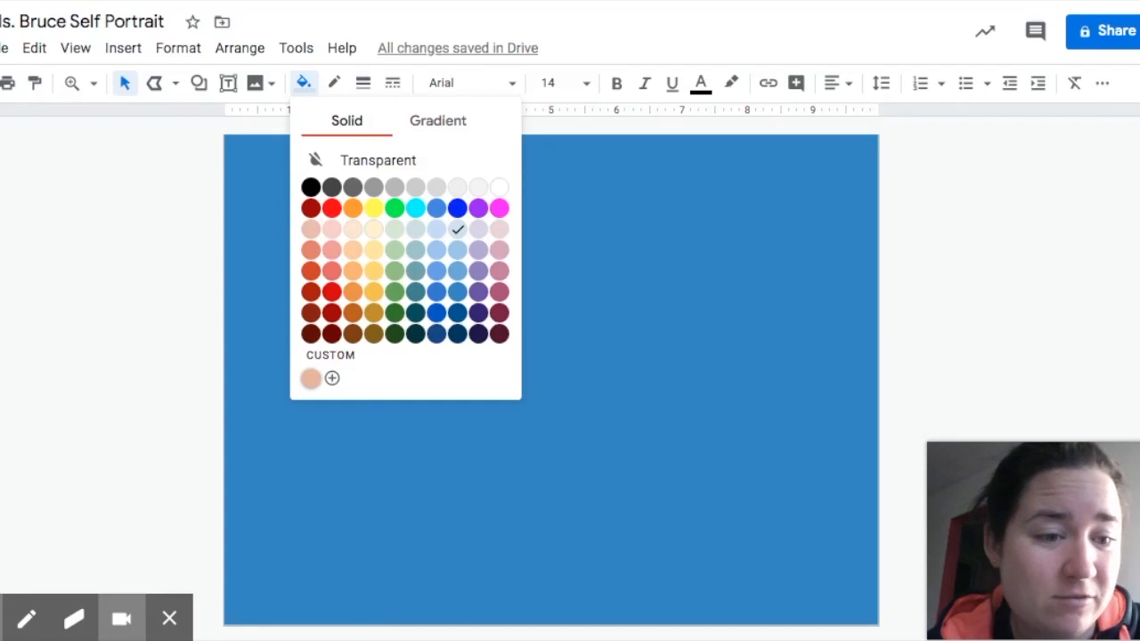
click(311, 378)
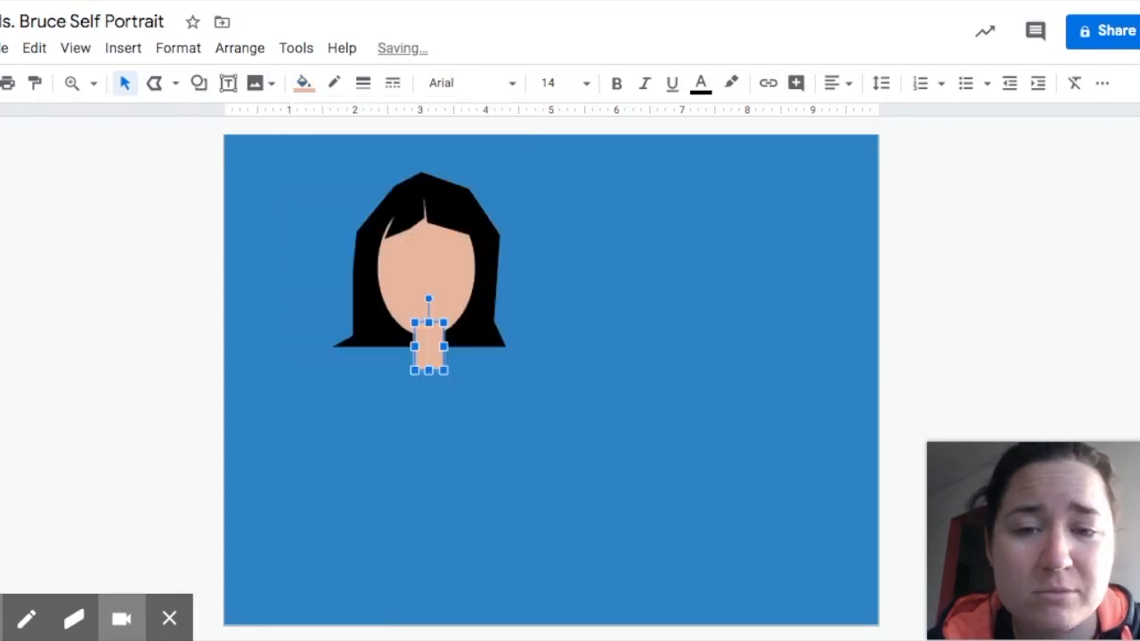
click(274, 361)
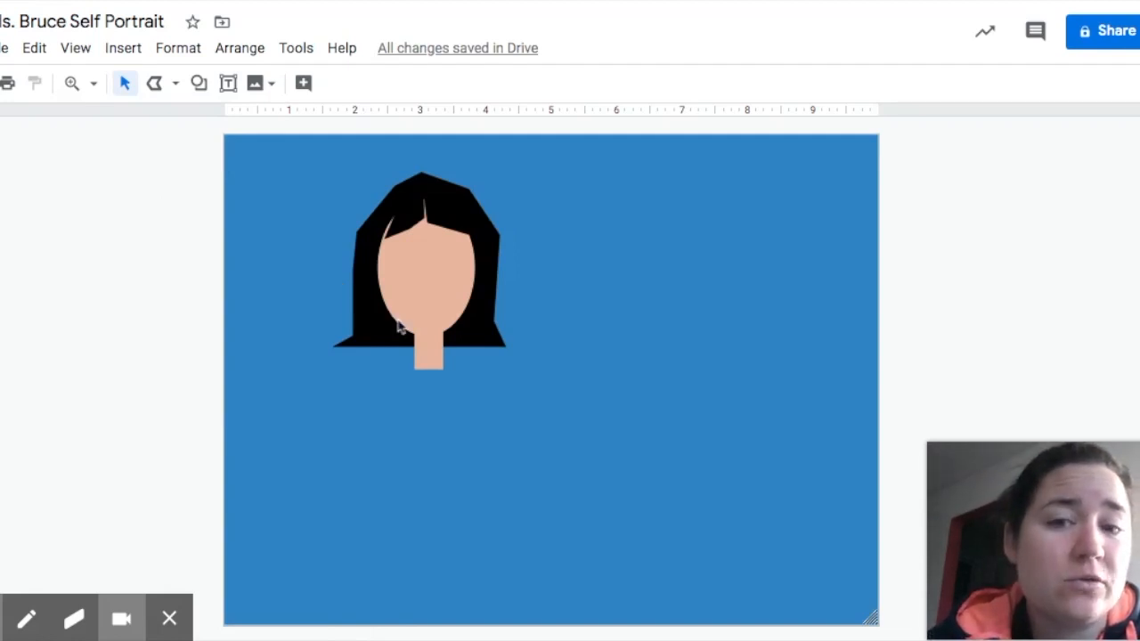
Draw a tall borderless rounded rectangle body below the neck, filled dark maroon.
click(199, 85)
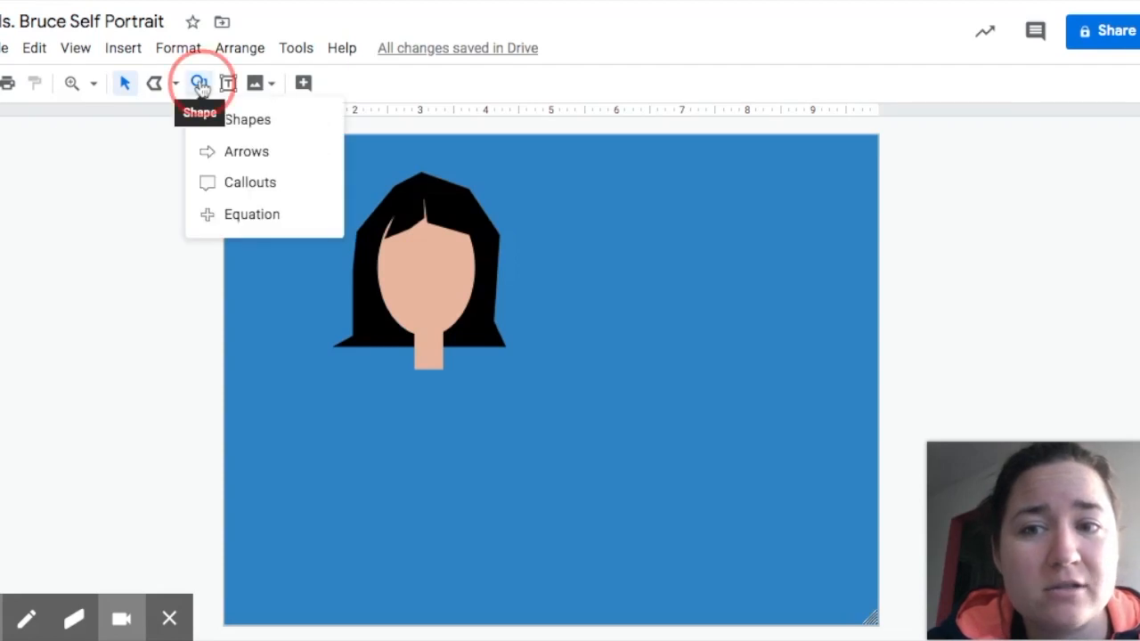
mouse_move(244, 132)
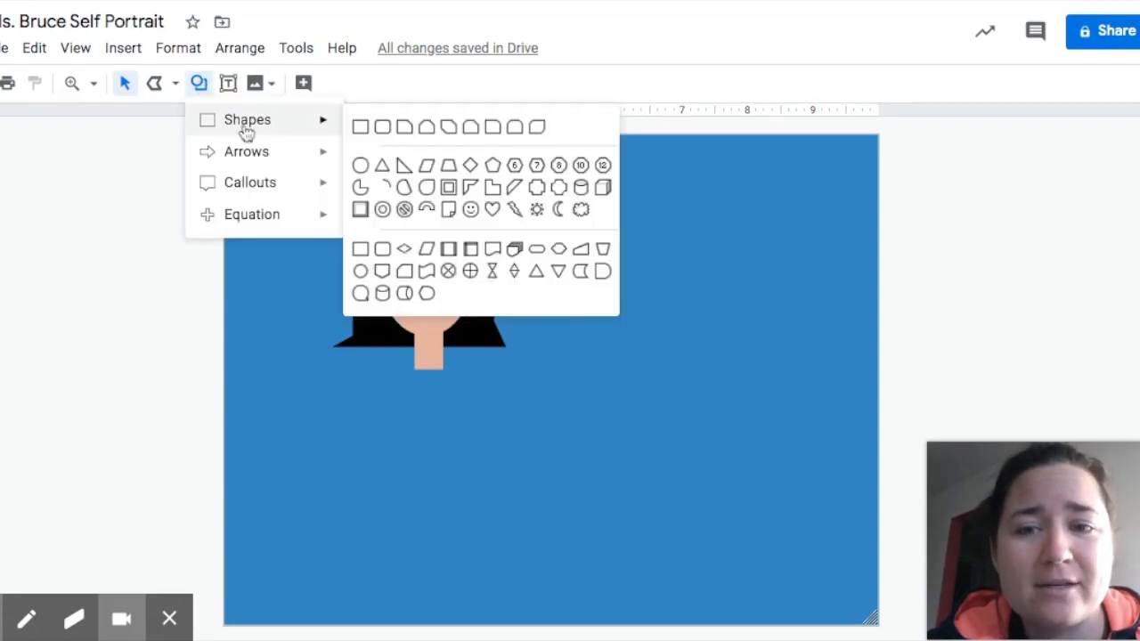
click(384, 132)
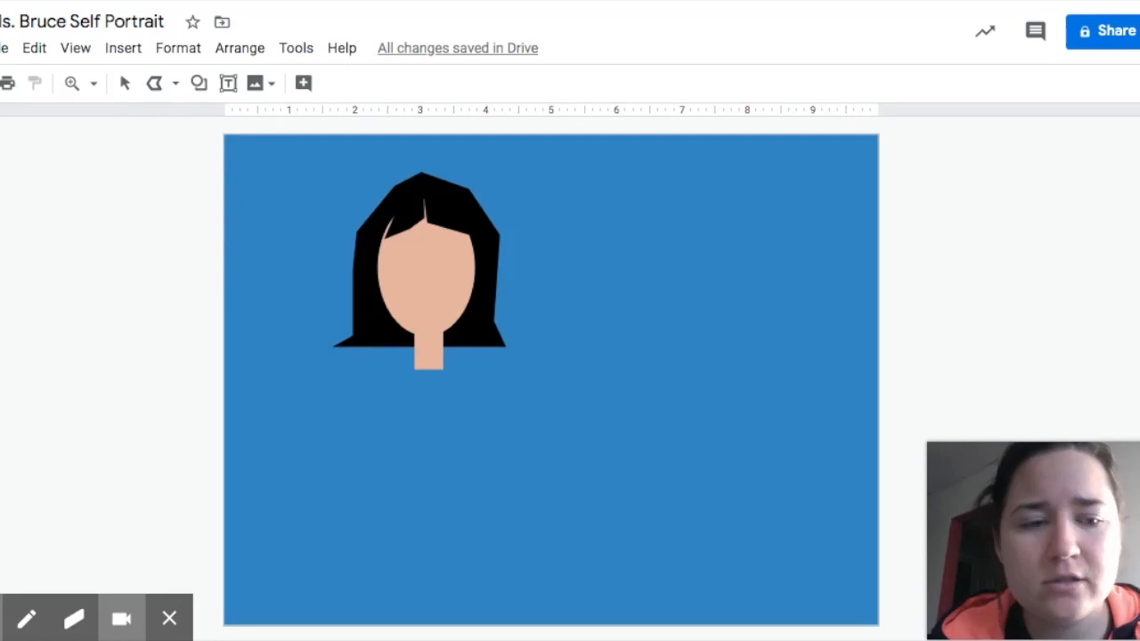
mouse_move(389, 366)
mouse_down()
mouse_move(460, 407)
mouse_move(494, 498)
mouse_move(487, 539)
mouse_up()
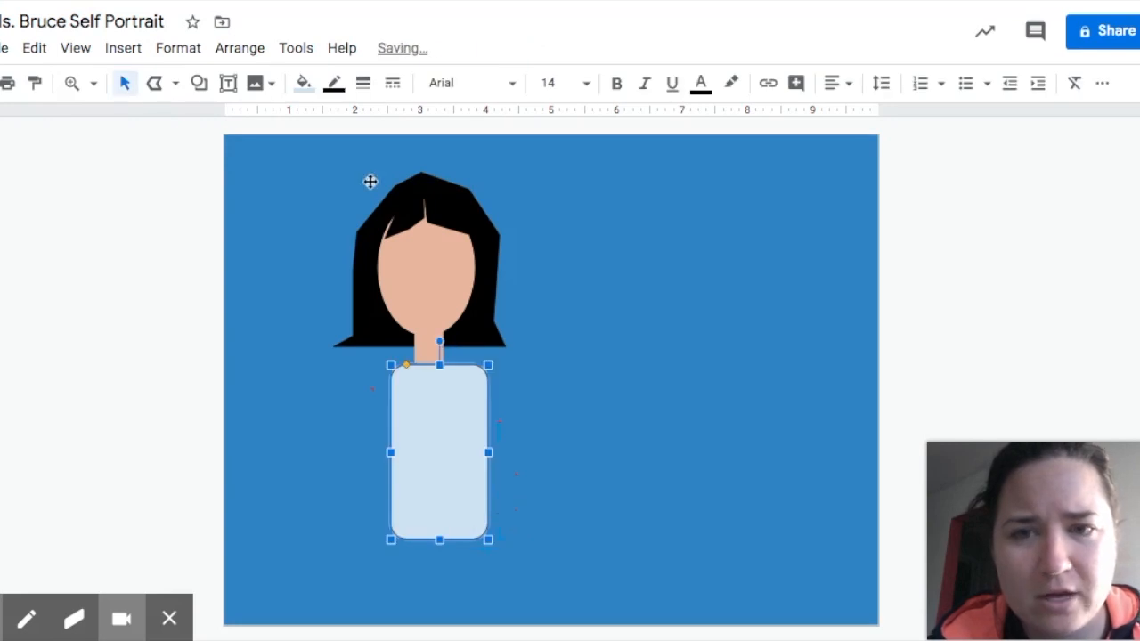
click(335, 84)
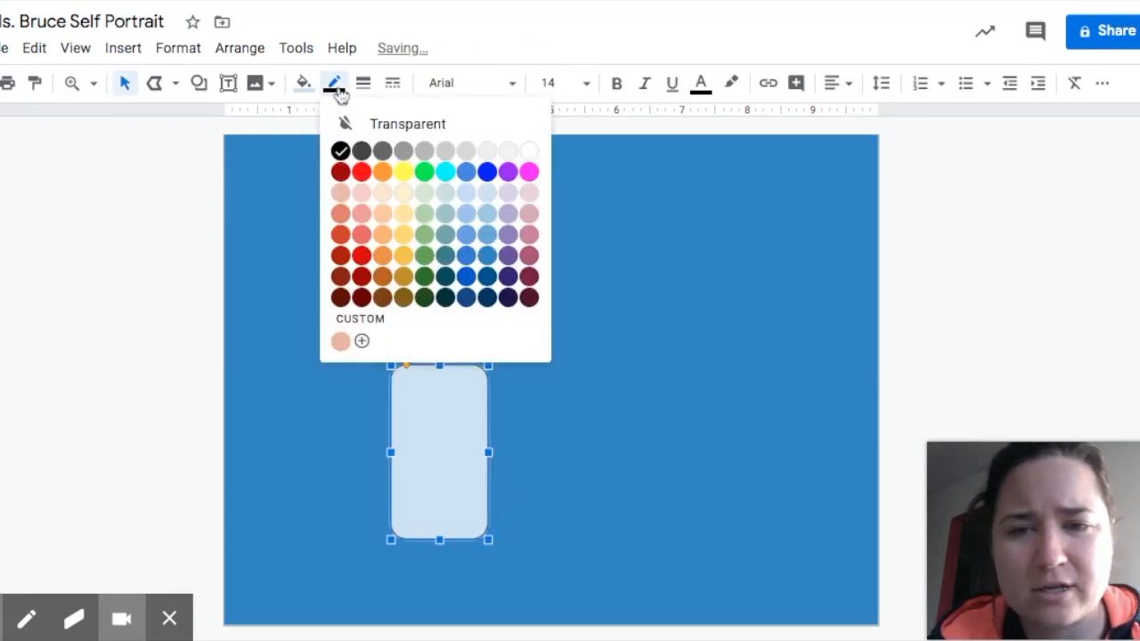
click(369, 124)
click(305, 85)
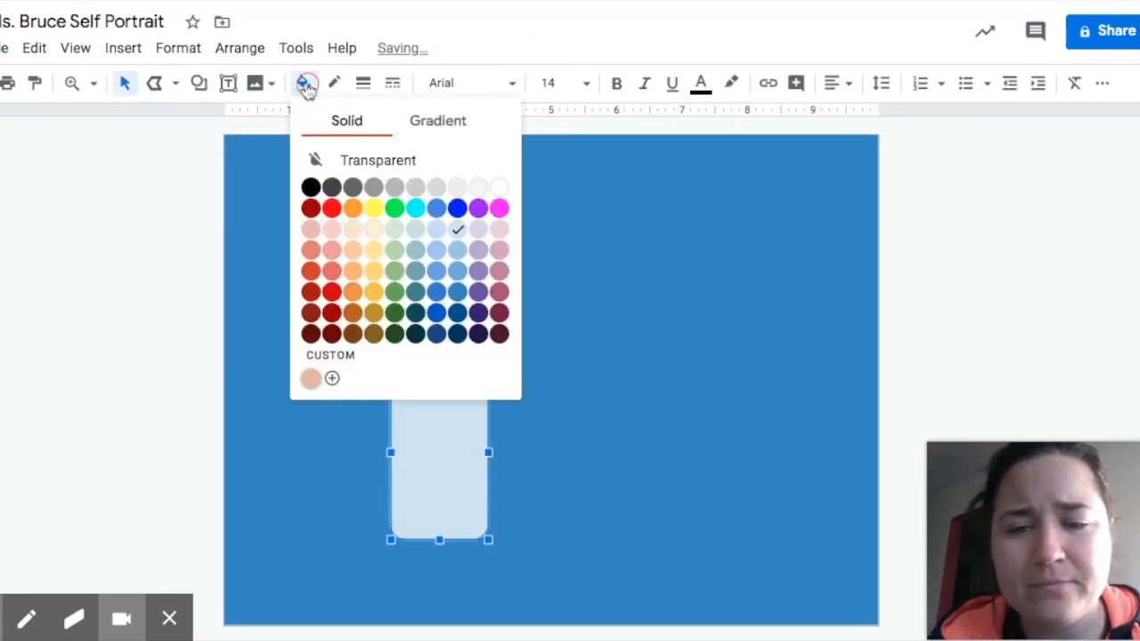
click(498, 313)
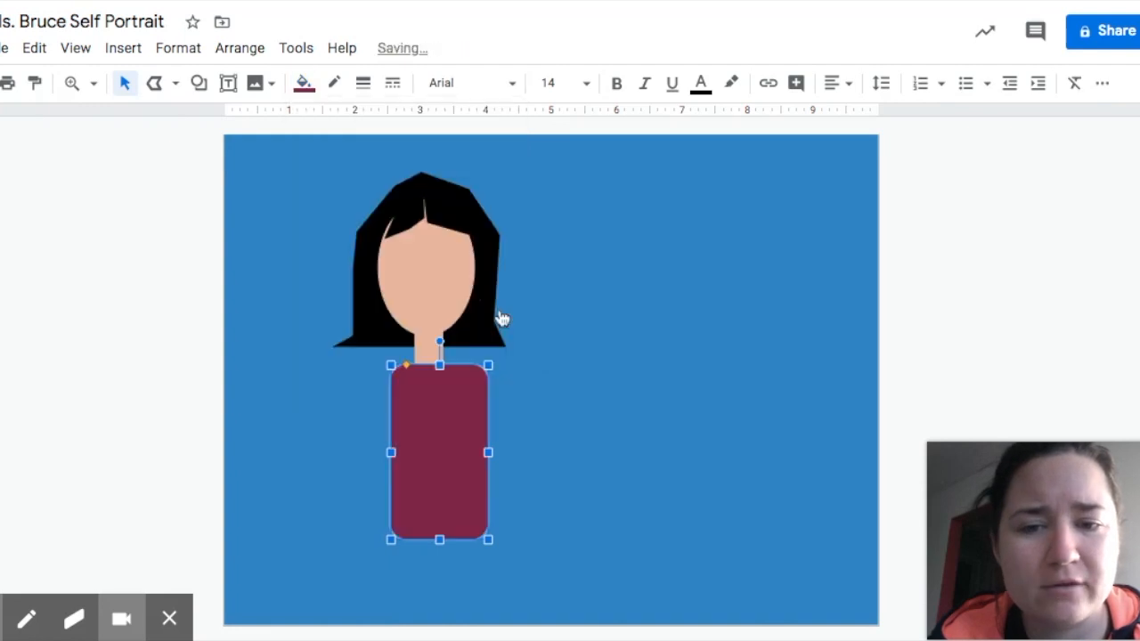
click(549, 437)
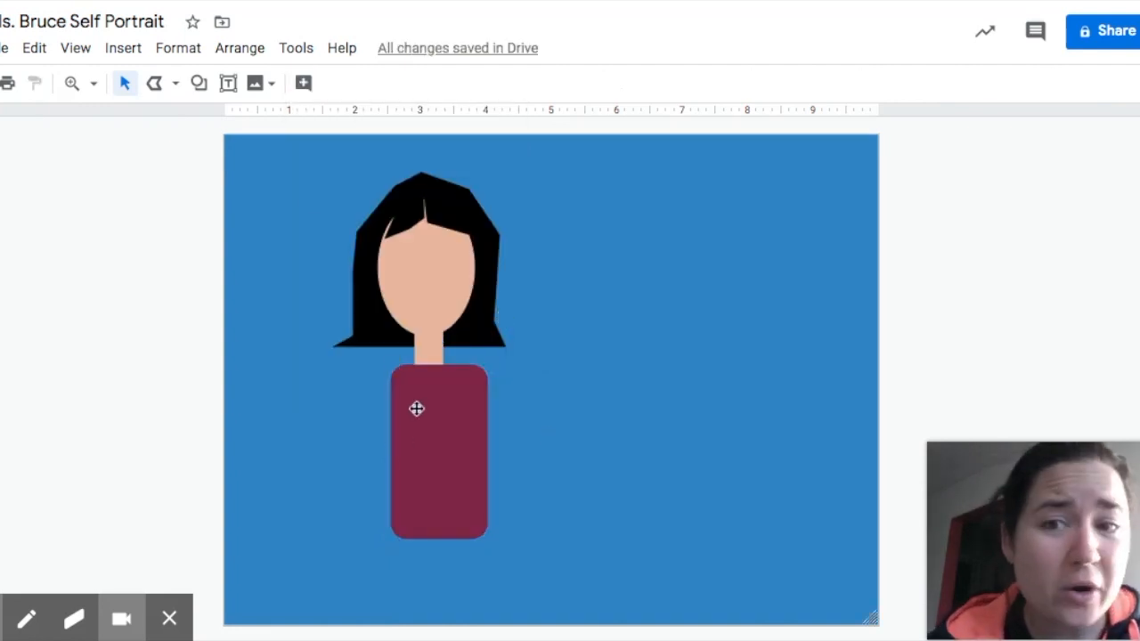
Draw a borderless maroon rectangle arm extending right from the top of the body.
click(200, 87)
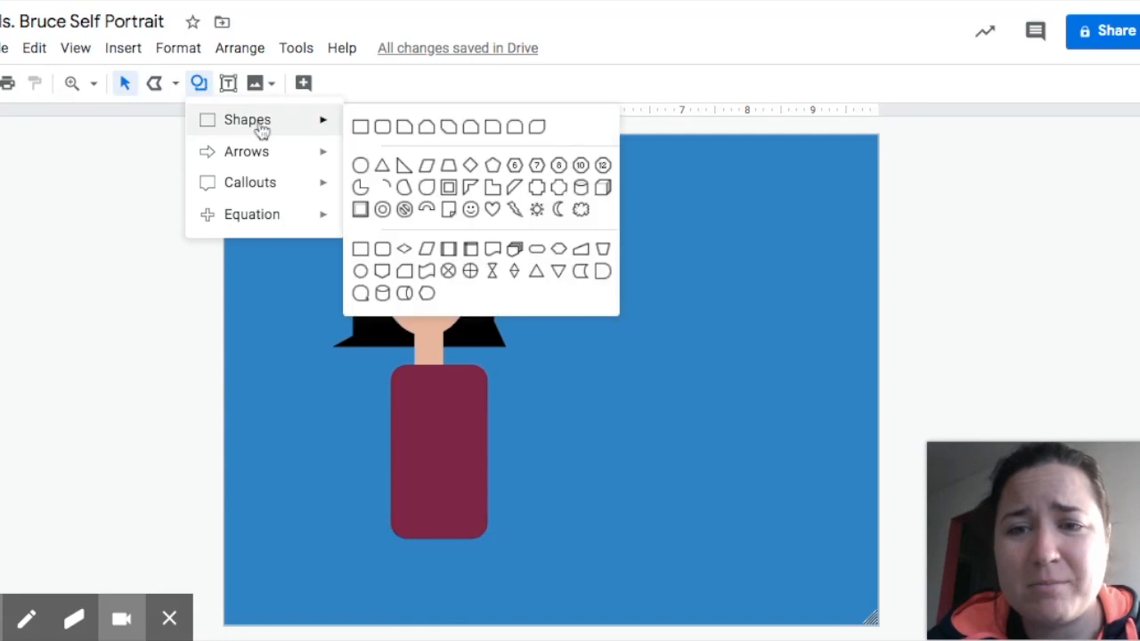
click(374, 130)
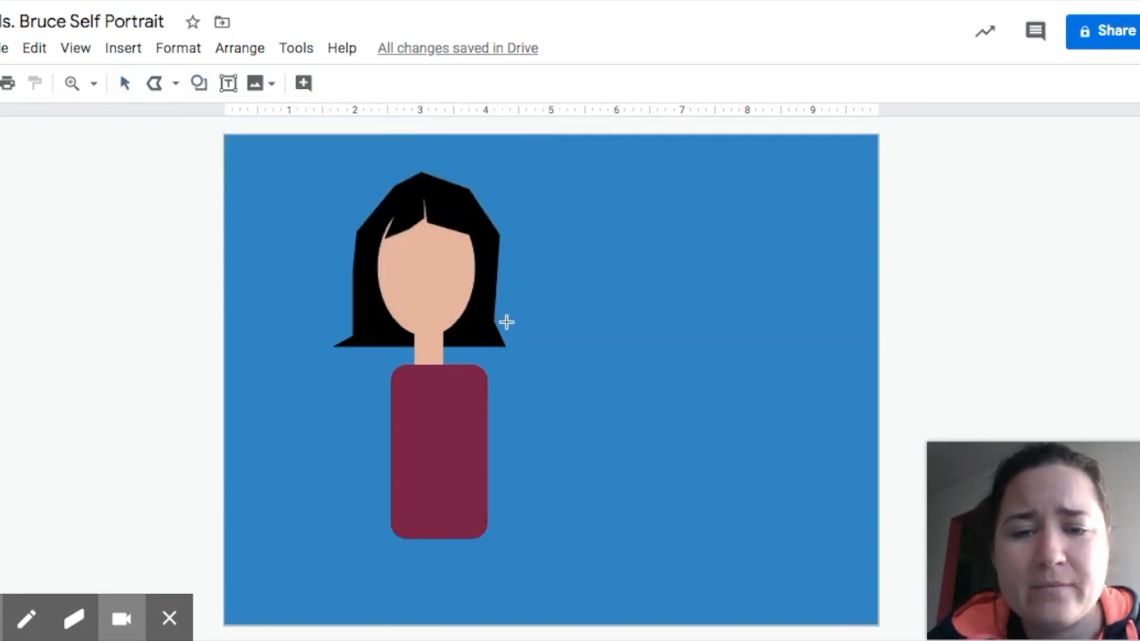
drag(475, 367, 666, 411)
click(303, 83)
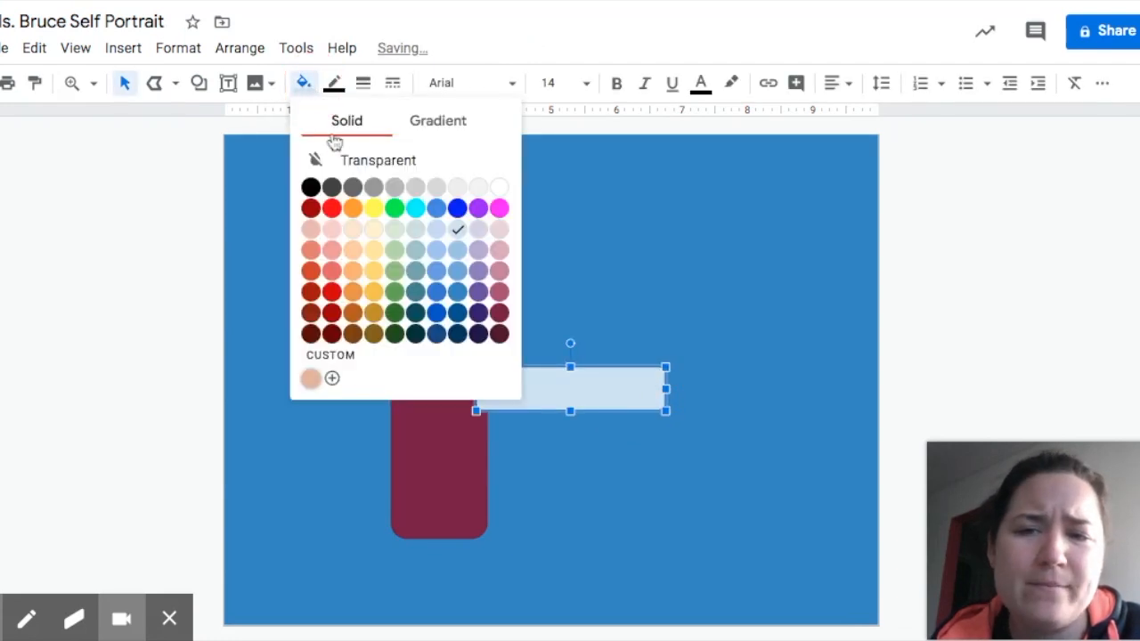
click(499, 312)
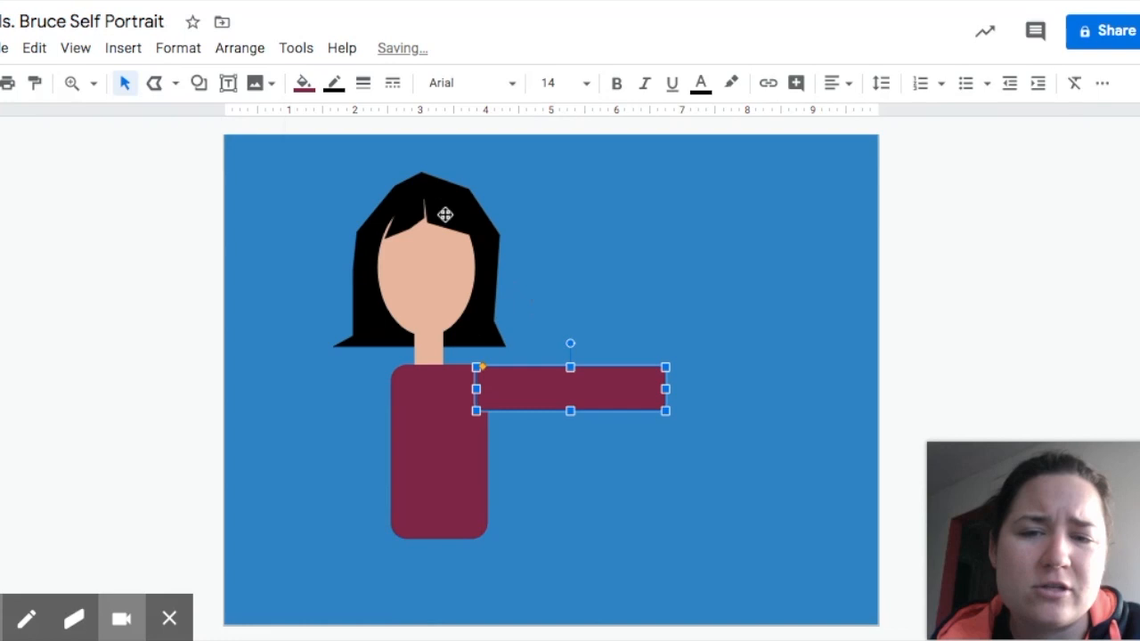
click(335, 84)
click(353, 120)
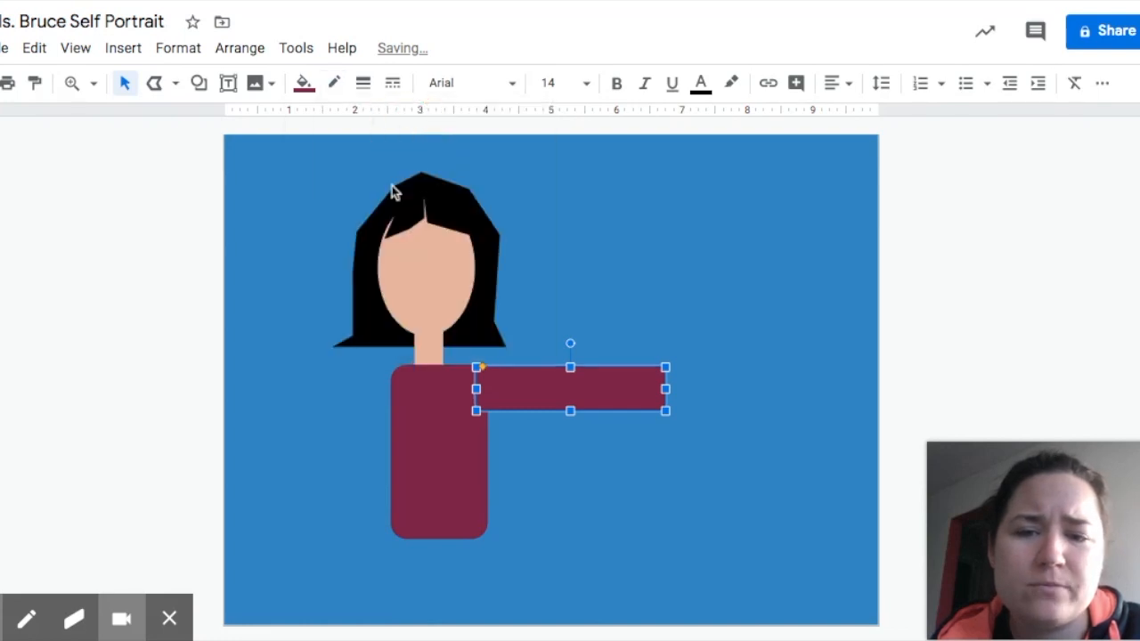
Draw a matching rectangle arm extending left from the shirt's shoulder.
click(199, 82)
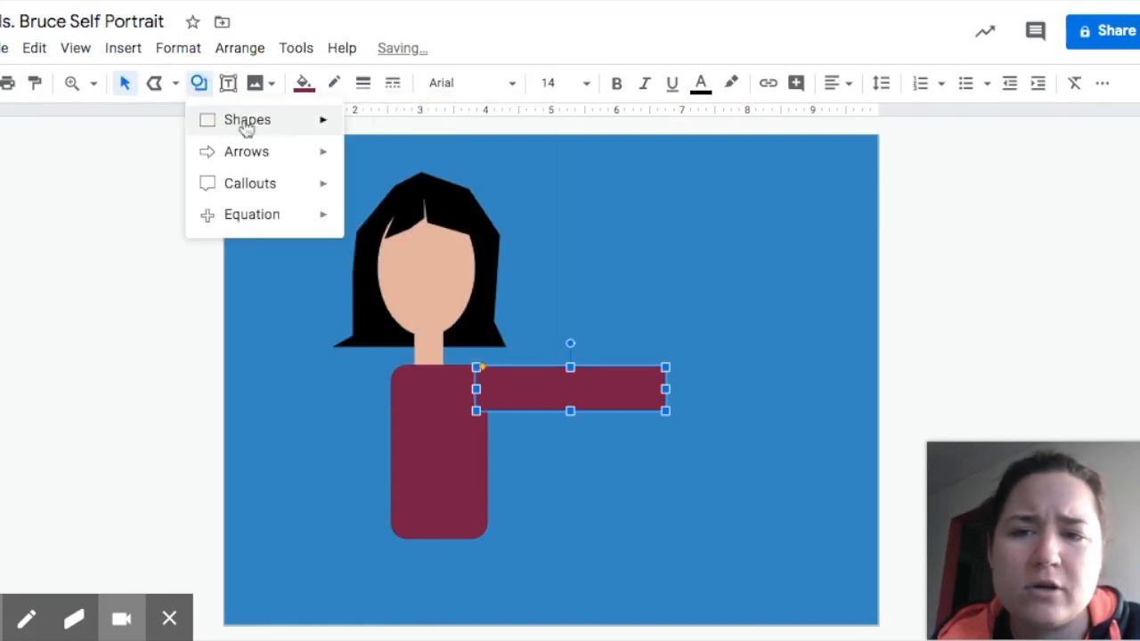
mouse_move(338, 125)
click(380, 126)
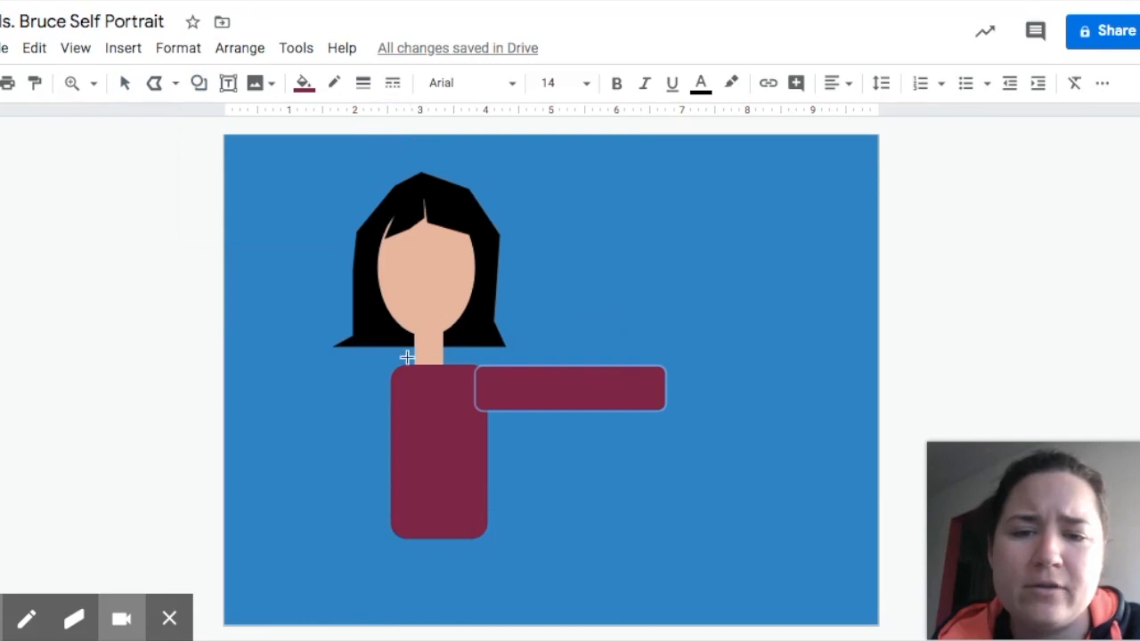
drag(398, 366, 238, 404)
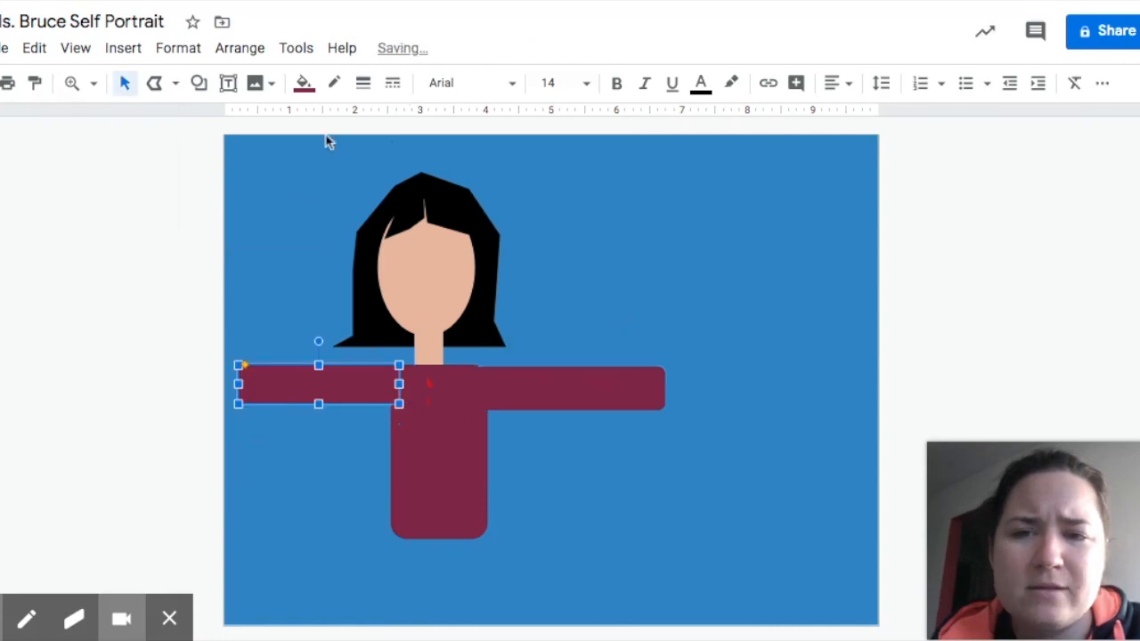
click(301, 298)
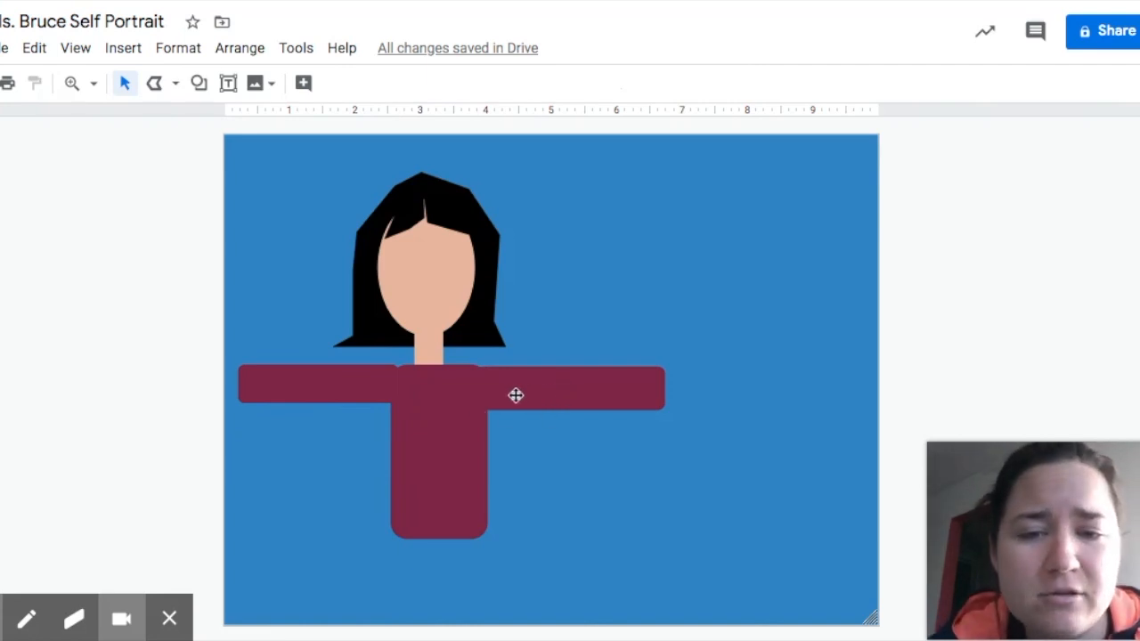
Rotate the right arm to about 334° and move it up into a raised wave.
click(544, 394)
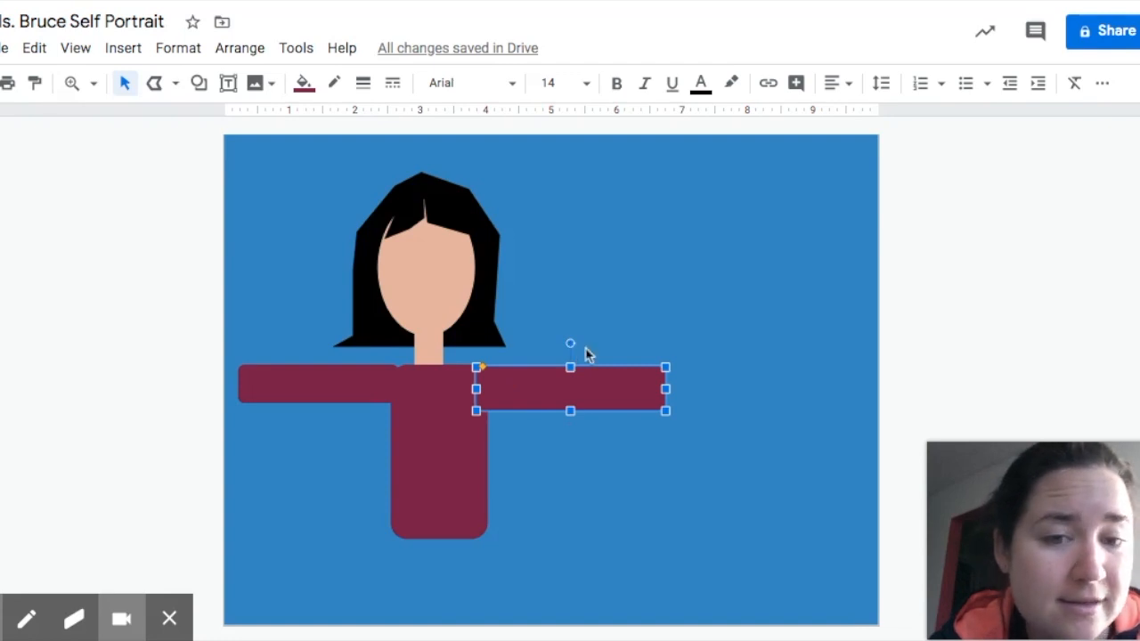
drag(570, 343, 547, 326)
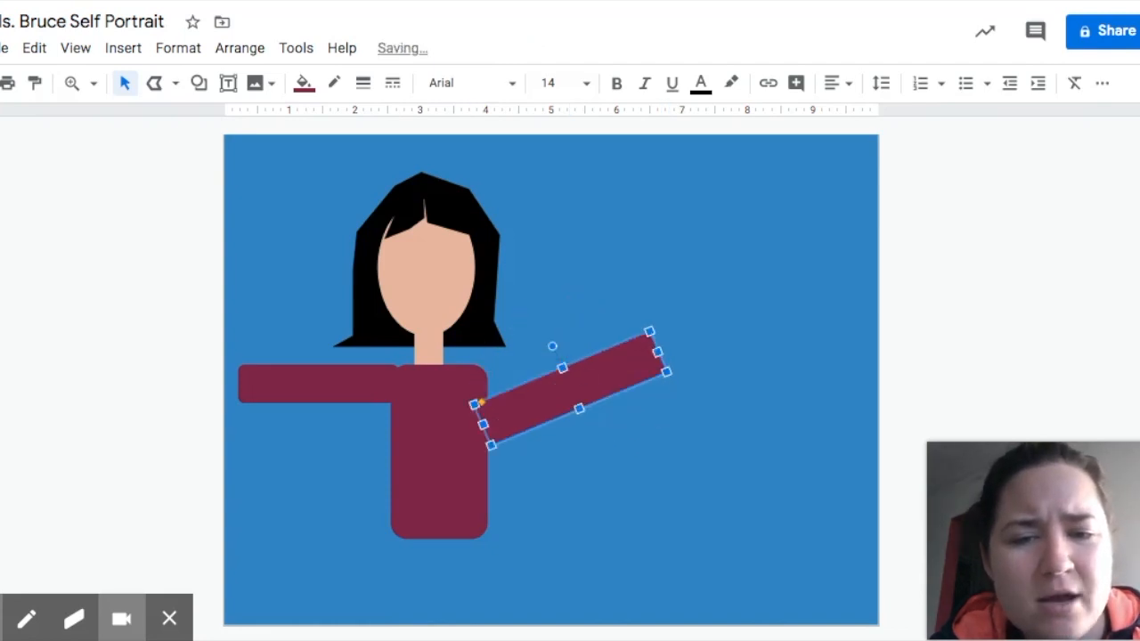
mouse_move(590, 378)
mouse_down()
mouse_move(574, 368)
mouse_move(585, 366)
mouse_up()
drag(534, 311, 528, 322)
click(648, 394)
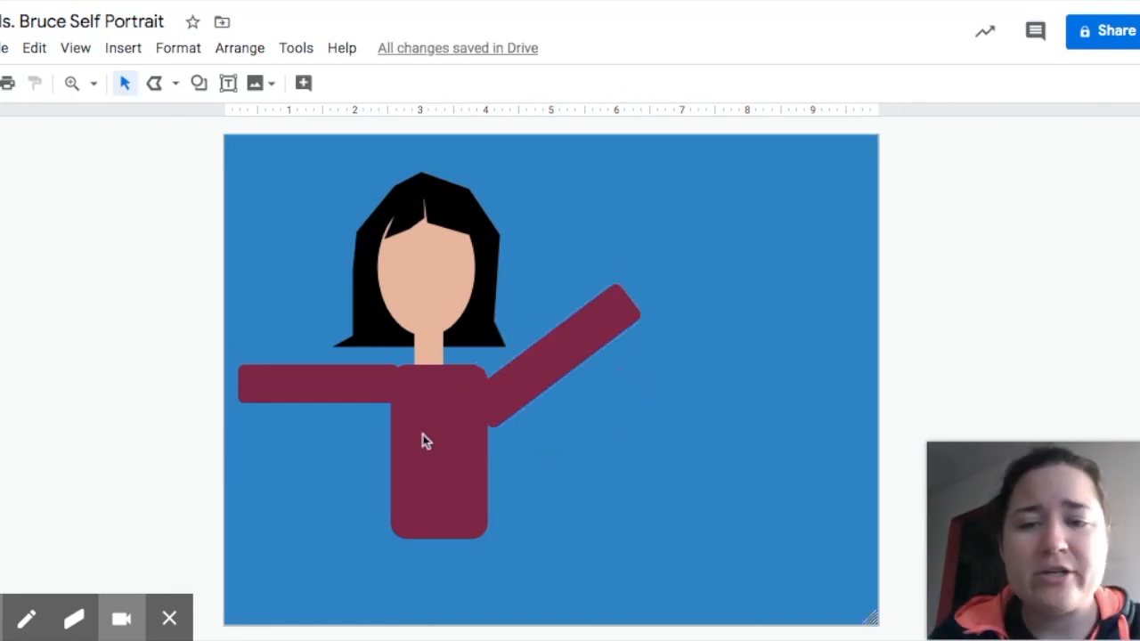
Rotate the left arm down into a diagonal beside the body.
click(310, 384)
drag(319, 343, 366, 437)
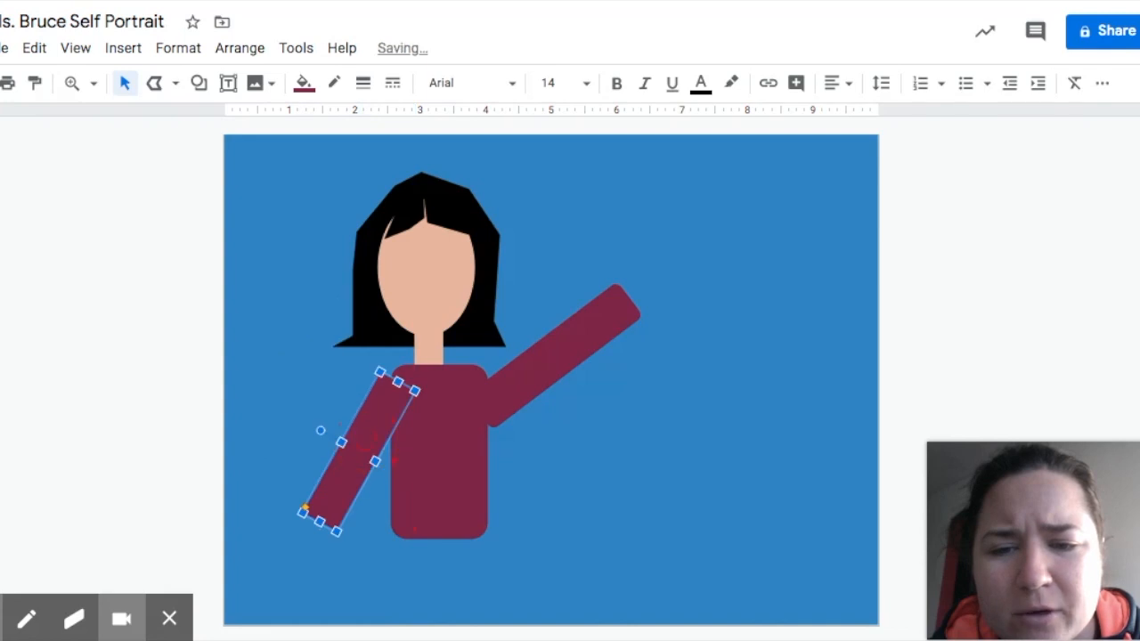
click(595, 478)
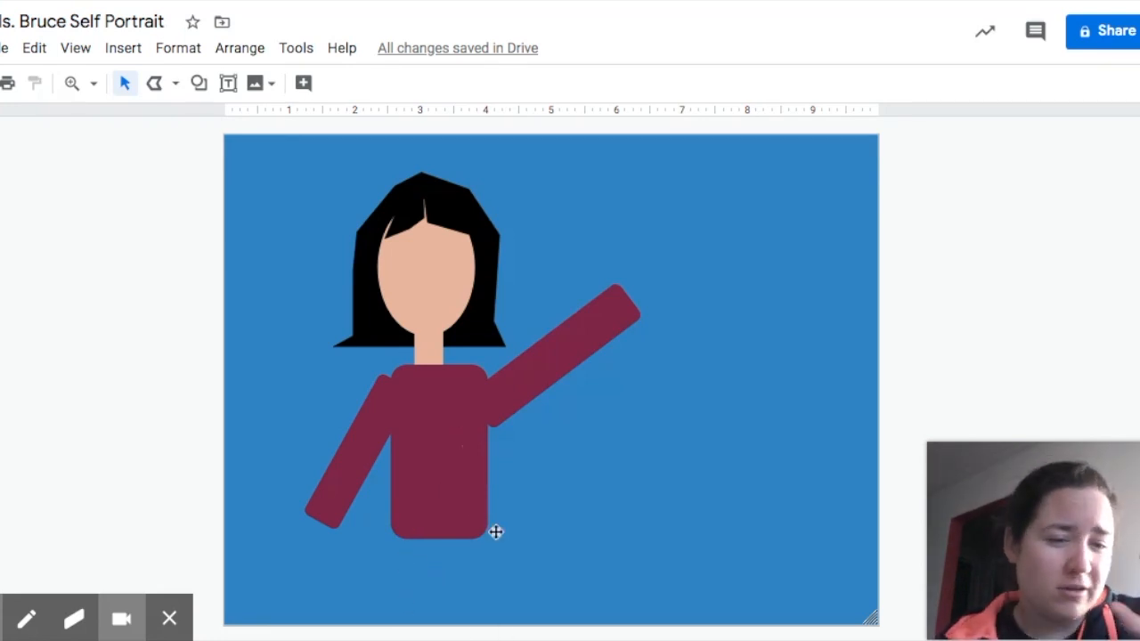
Draw a rectangle just below the maroon torso and fill it dark navy for the pants.
click(199, 85)
mouse_move(254, 119)
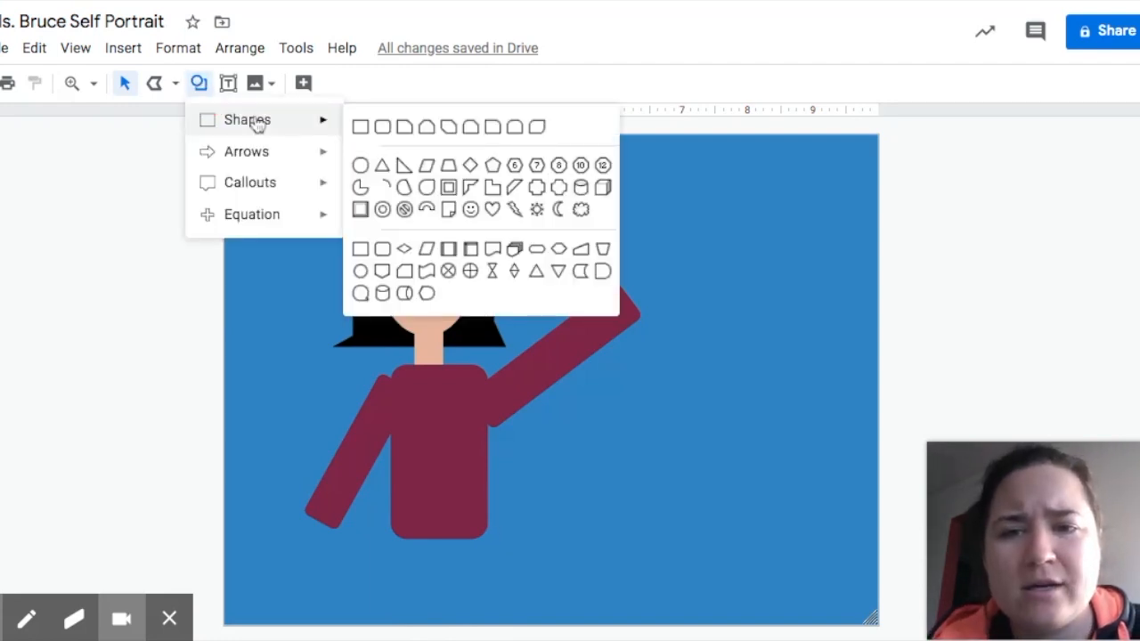
click(359, 124)
drag(395, 534, 488, 625)
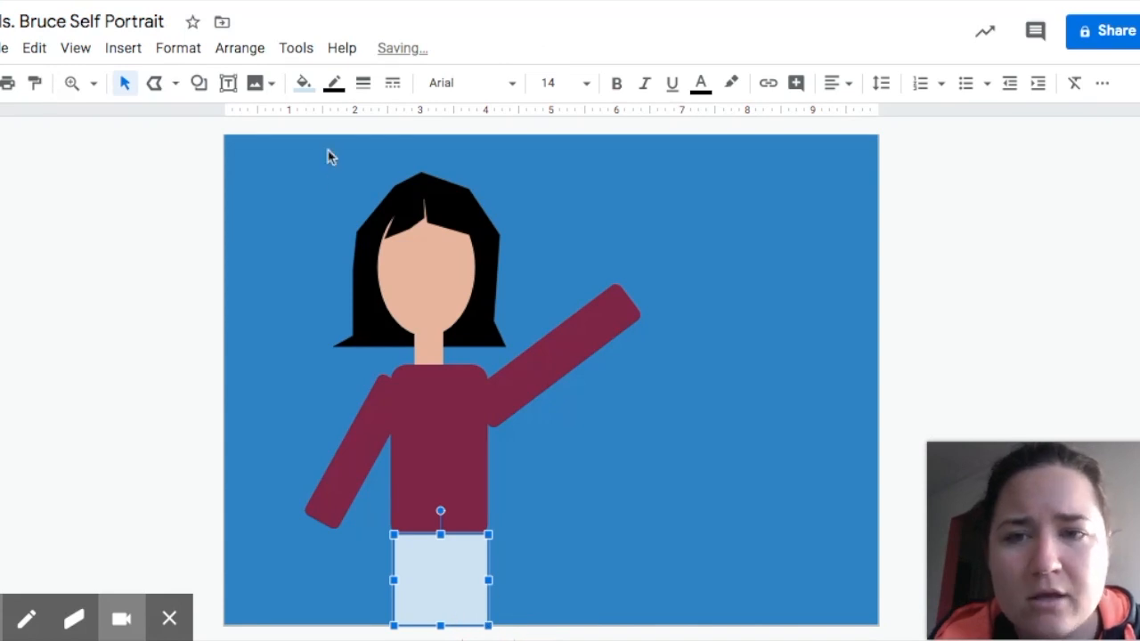
click(303, 84)
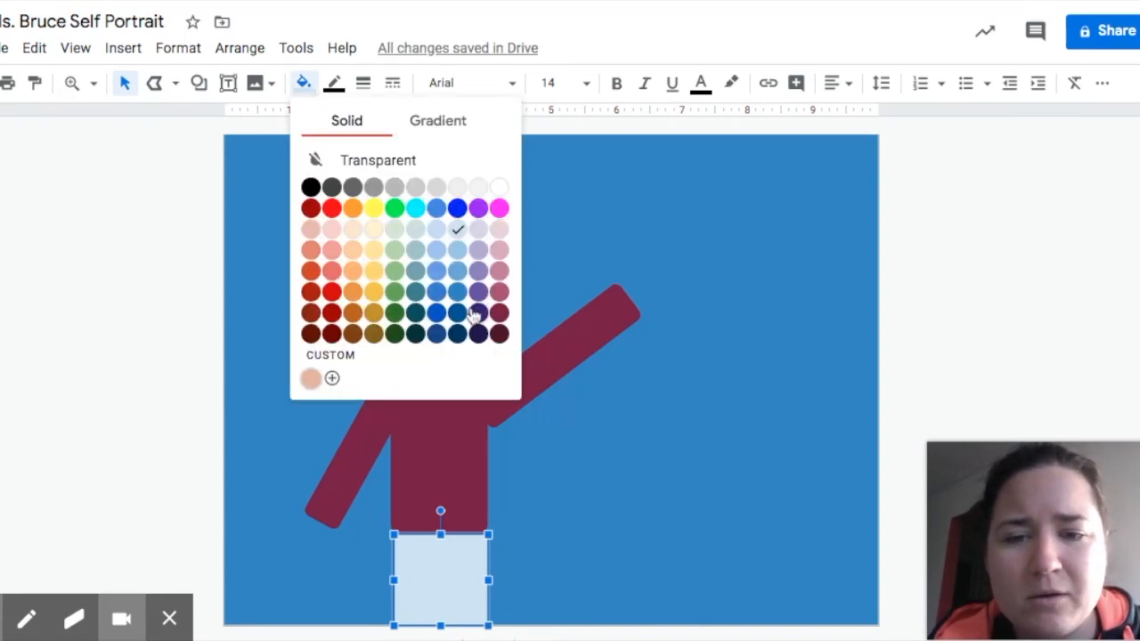
click(461, 333)
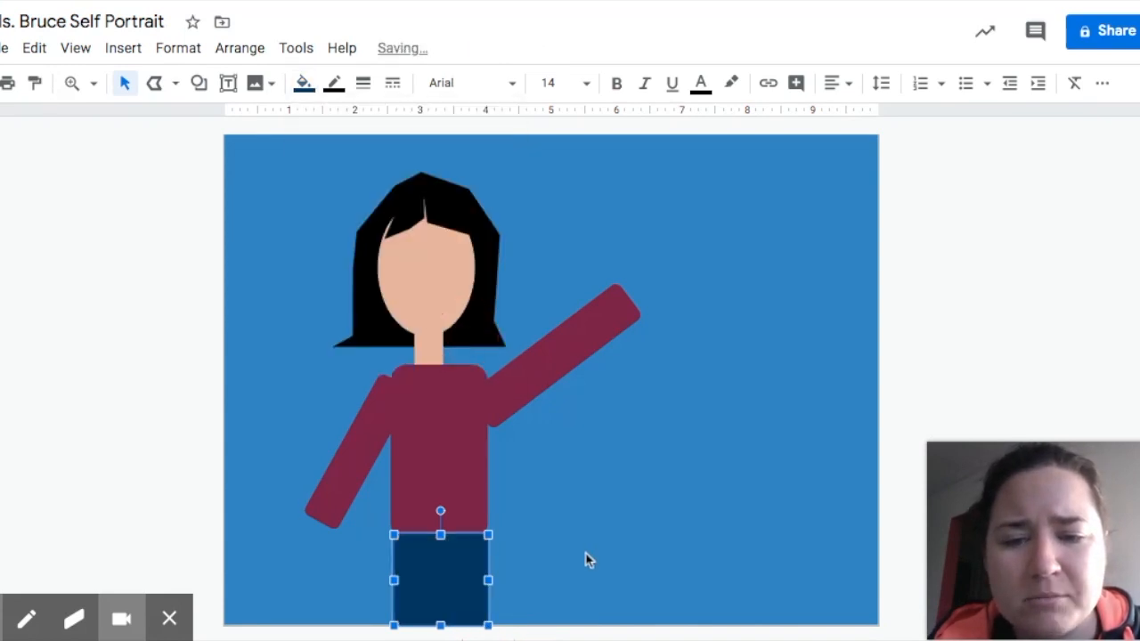
click(585, 560)
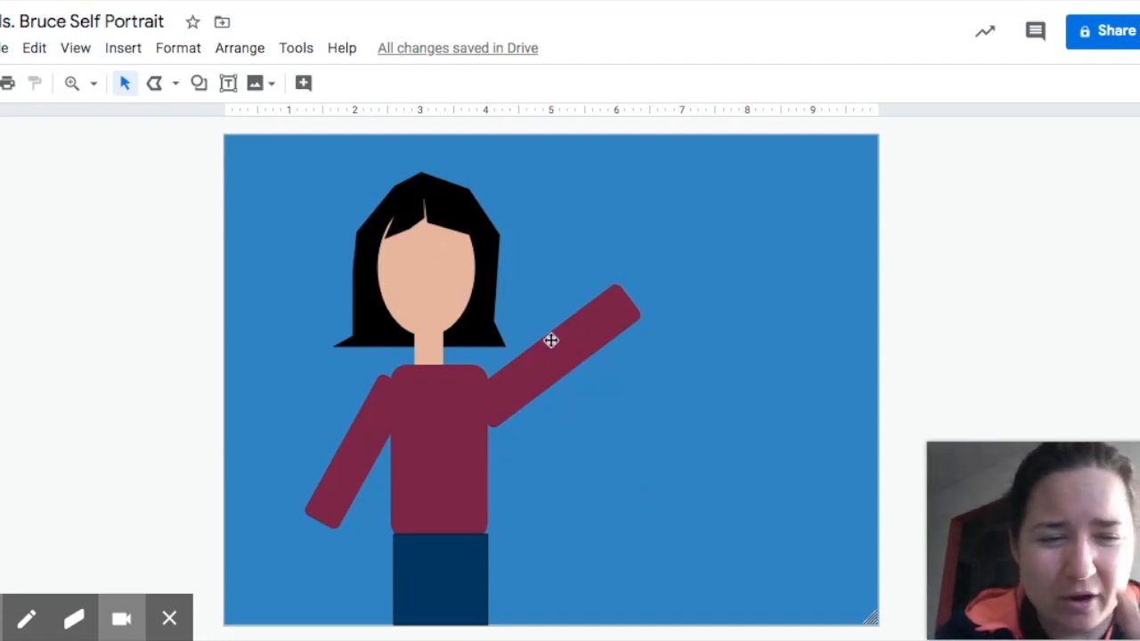
Zoom the canvas to 200% and zoom in further around the face.
click(77, 86)
click(93, 84)
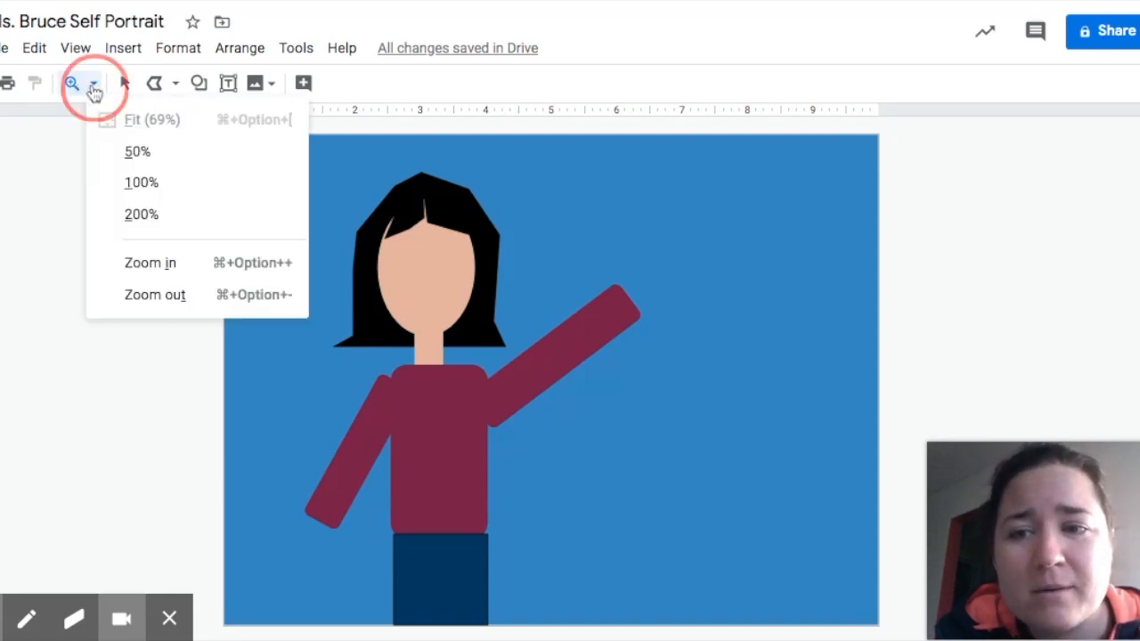
click(141, 216)
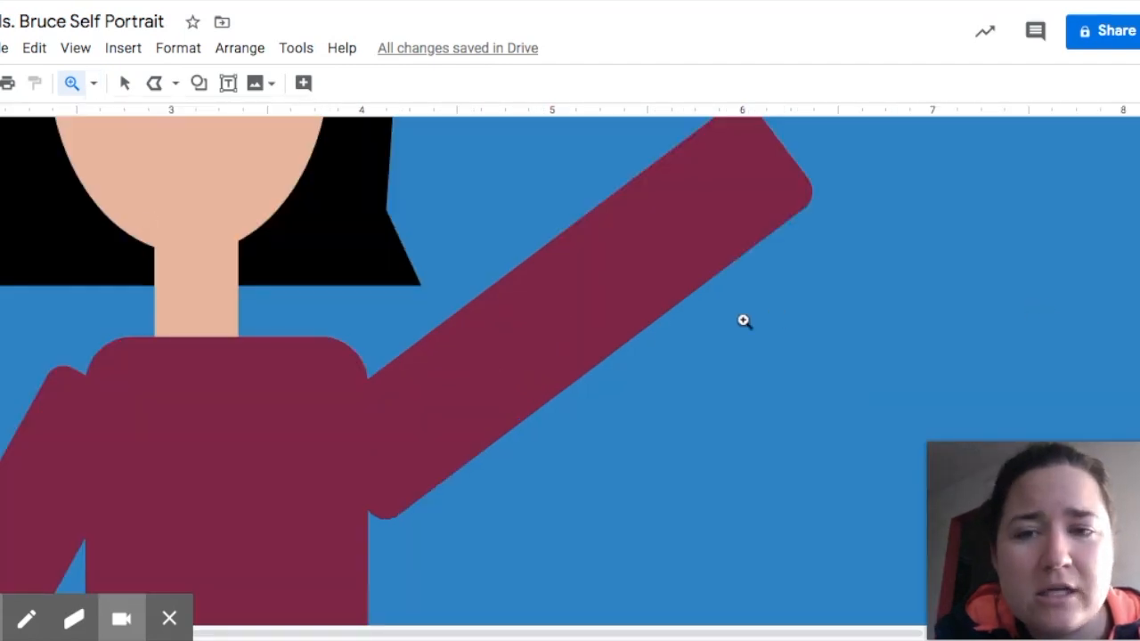
scroll(733, 321, up, 2)
scroll(624, 322, up, 2)
scroll(623, 323, down, 1)
click(356, 411)
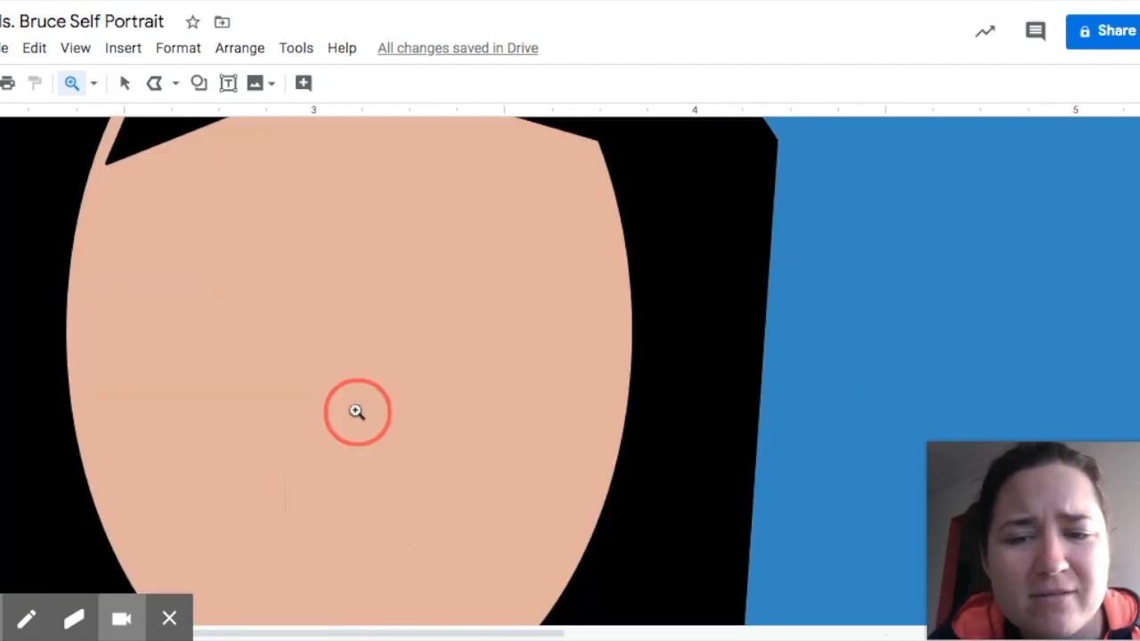
scroll(382, 362, up, 1)
scroll(382, 361, down, 1)
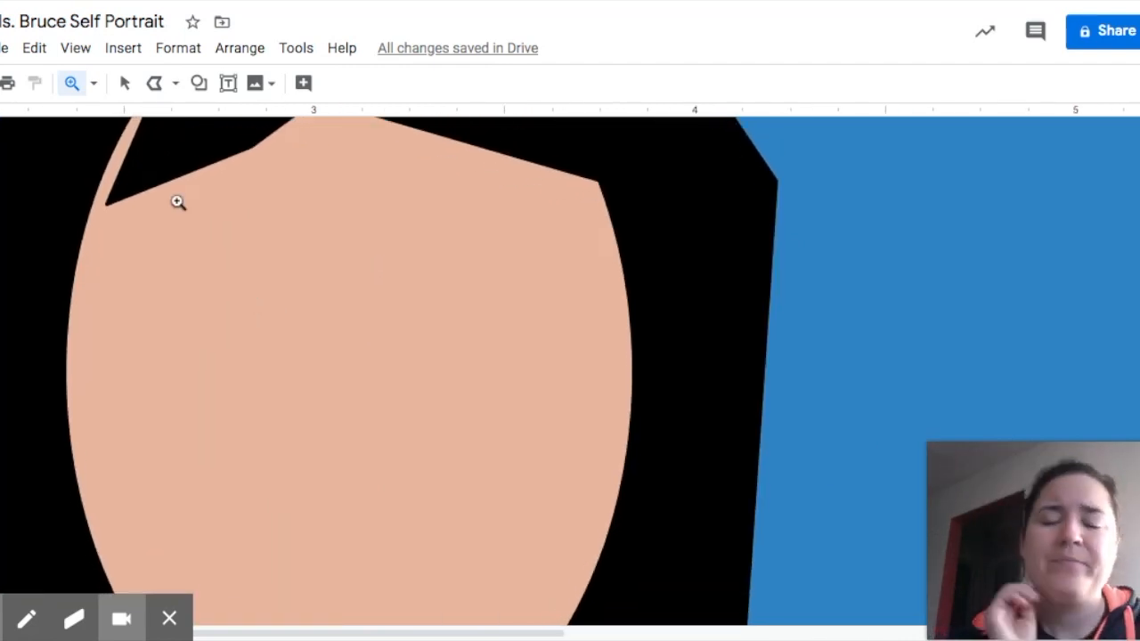
Bring up the Line tool's list of drawing types.
click(199, 83)
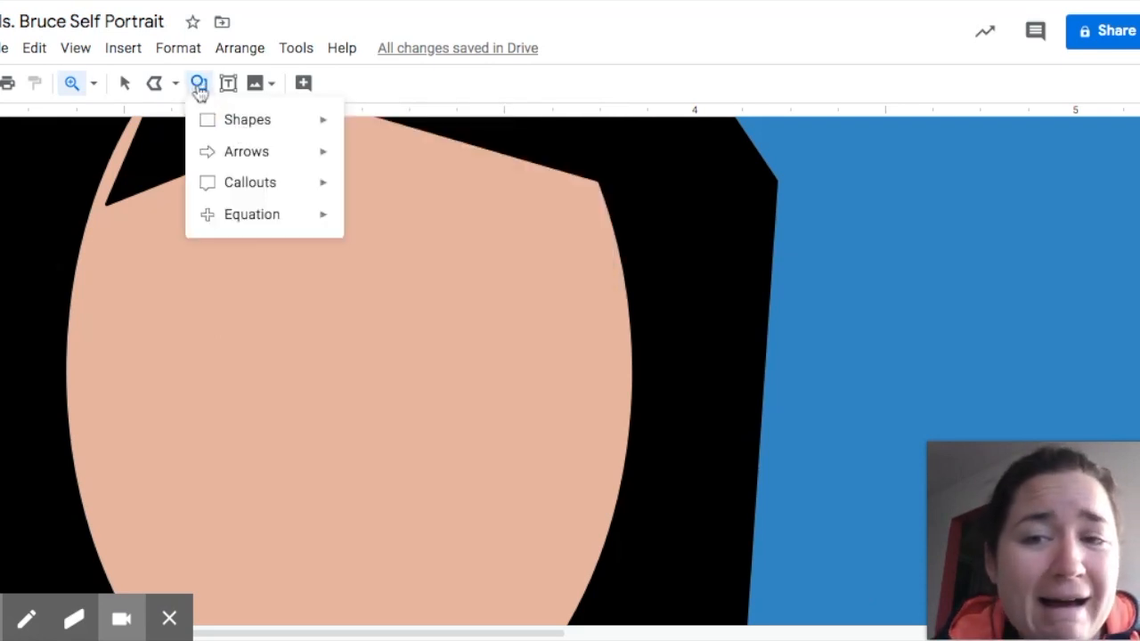
click(198, 83)
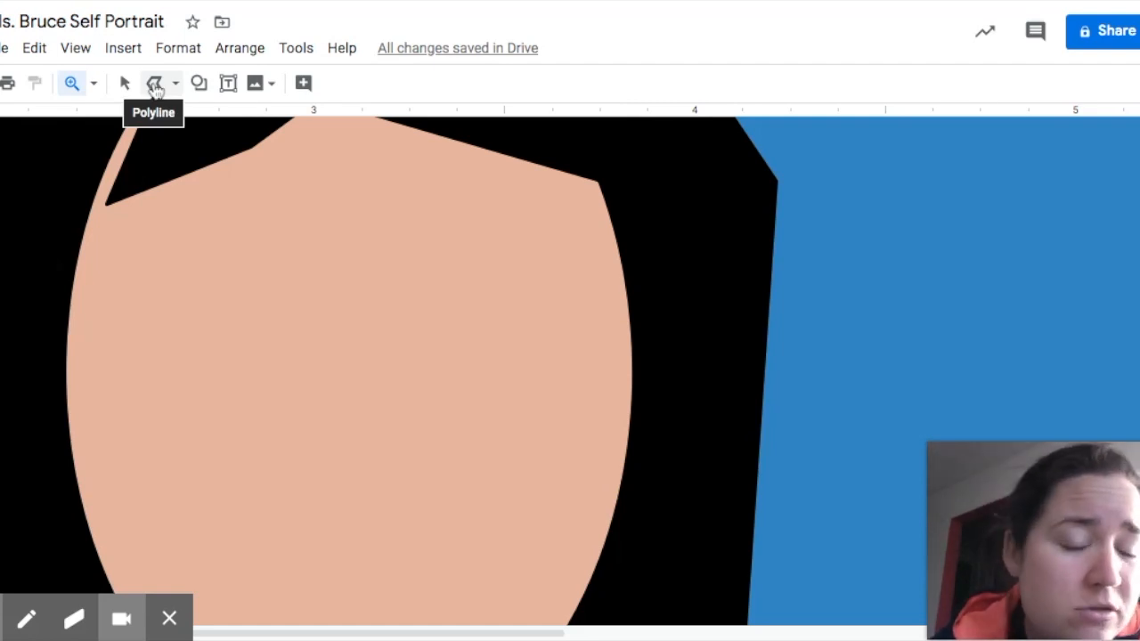
click(174, 82)
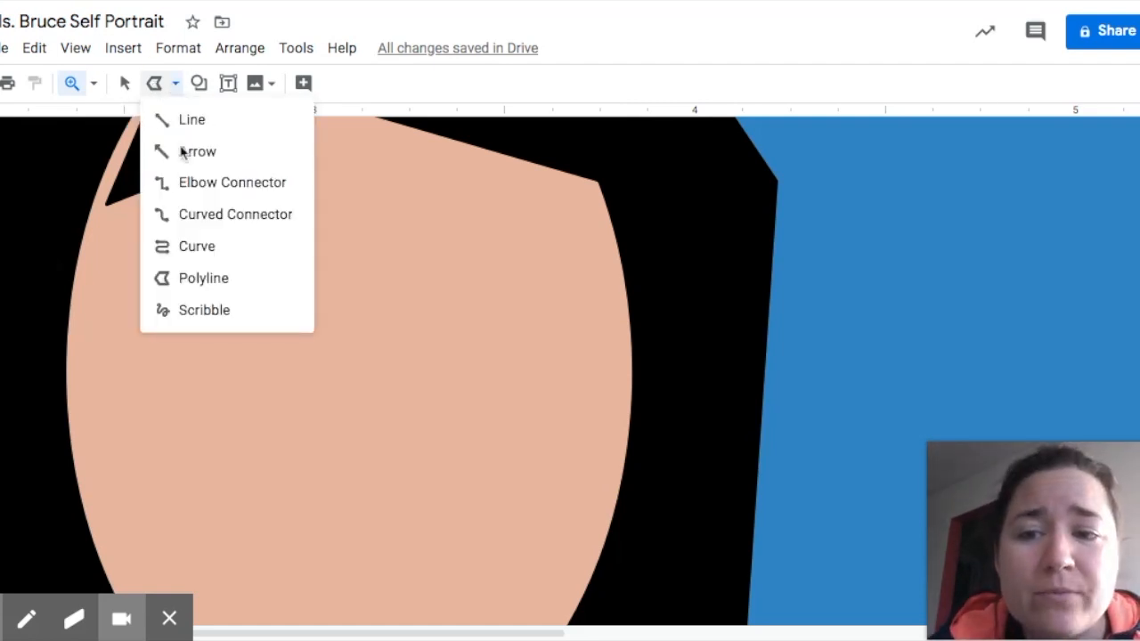
With the Scribble tool, draw the nose's wavy base and its left side.
click(216, 312)
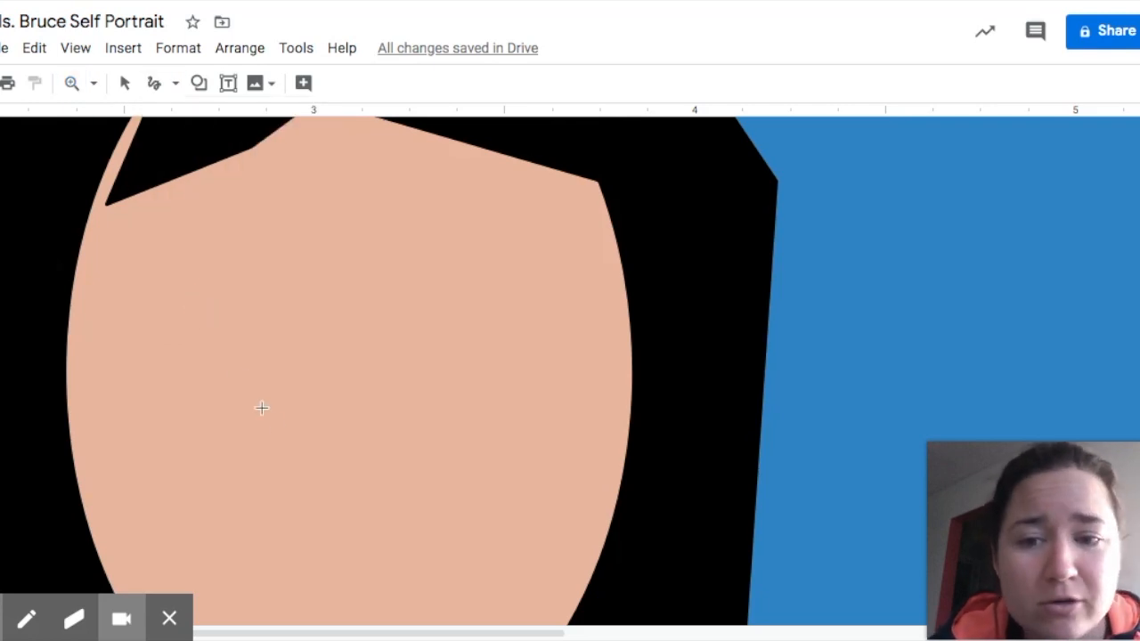
mouse_move(295, 461)
mouse_down()
mouse_move(329, 454)
mouse_move(353, 470)
mouse_move(371, 450)
mouse_move(385, 457)
mouse_up()
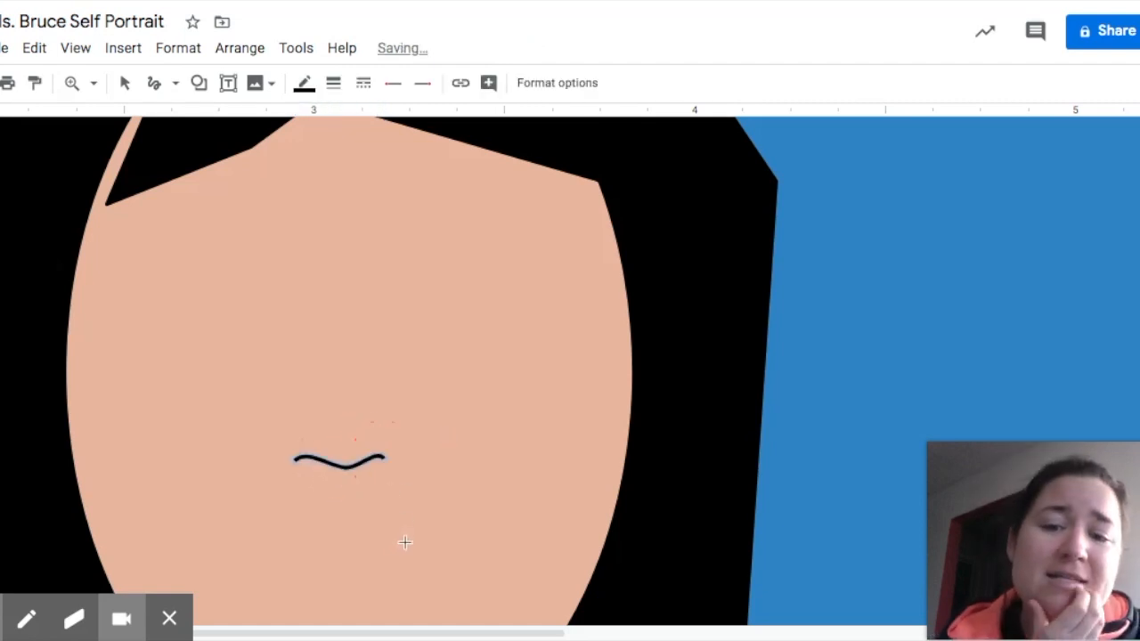
drag(306, 471, 273, 436)
drag(303, 427, 320, 331)
Draw the curved right side of the nose, deleting and redrawing the stroke twice.
mouse_move(377, 481)
mouse_down()
mouse_move(412, 447)
mouse_move(376, 382)
mouse_move(368, 330)
mouse_up()
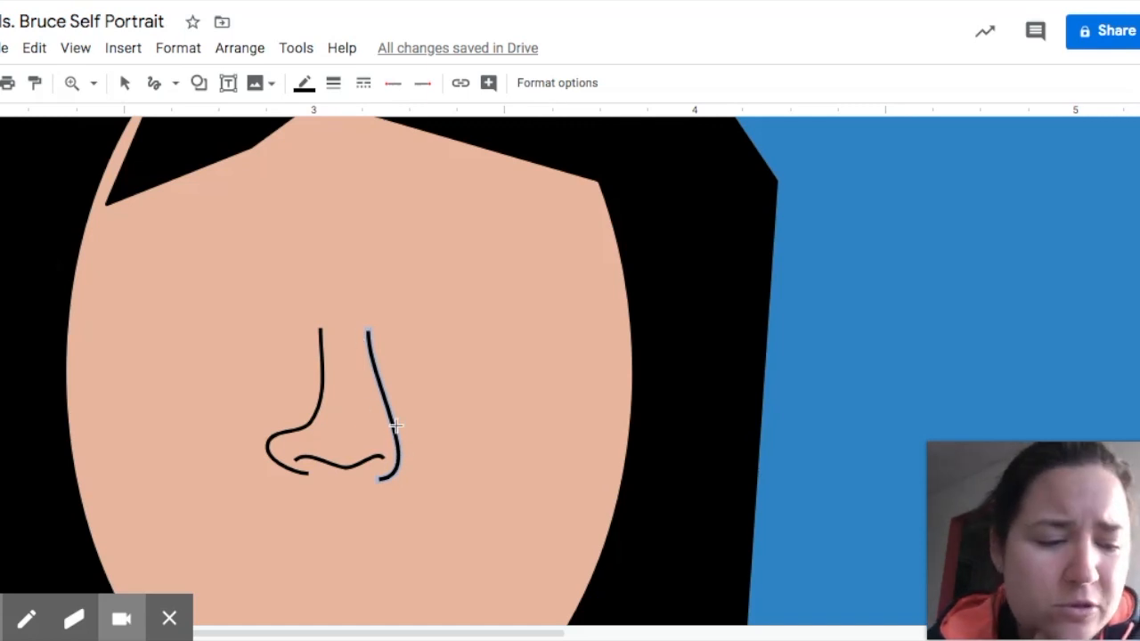
key(Delete)
mouse_move(385, 487)
mouse_down()
mouse_move(409, 473)
mouse_move(422, 440)
mouse_move(382, 412)
mouse_move(365, 341)
mouse_up()
key(Delete)
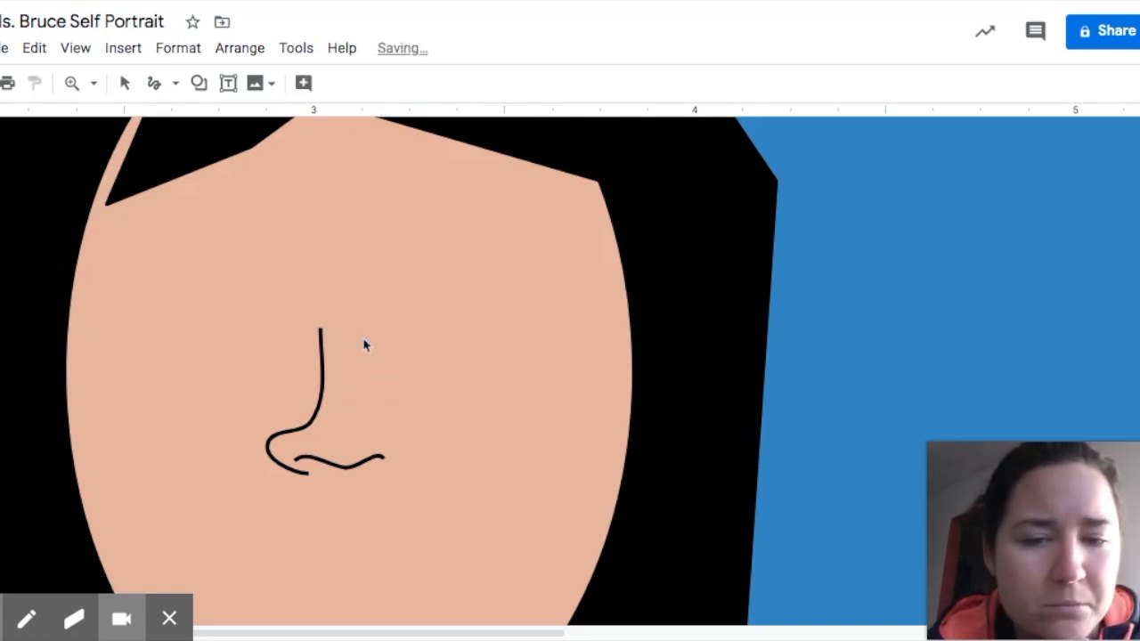
drag(389, 482, 376, 334)
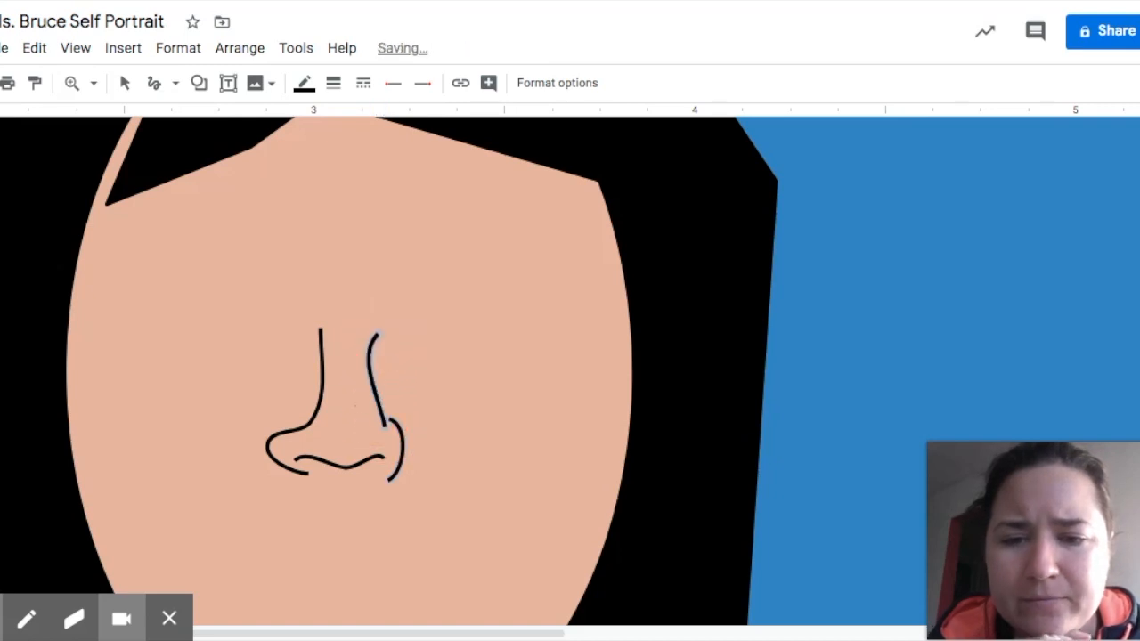
Draw a white oval for the left eye above the nose.
click(124, 83)
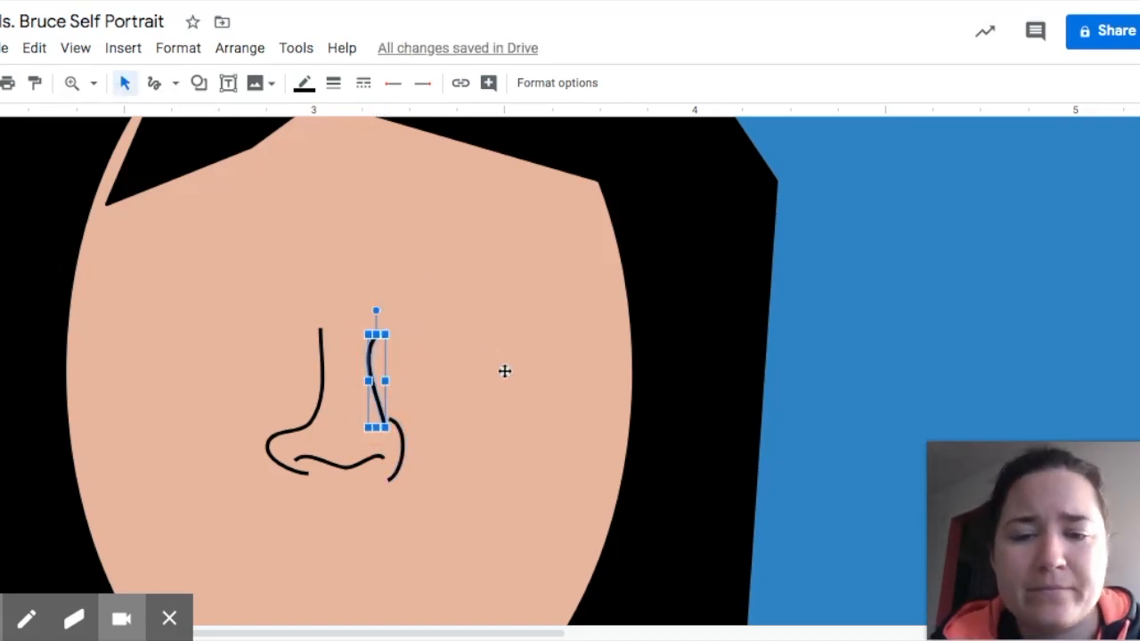
click(500, 443)
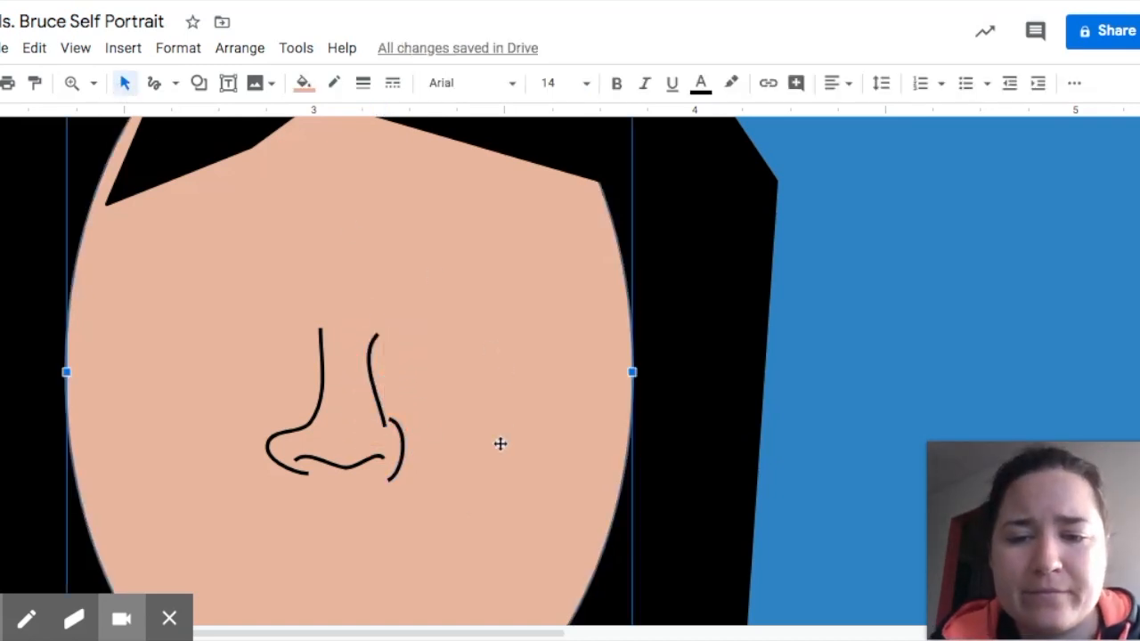
click(199, 87)
mouse_move(246, 120)
click(375, 130)
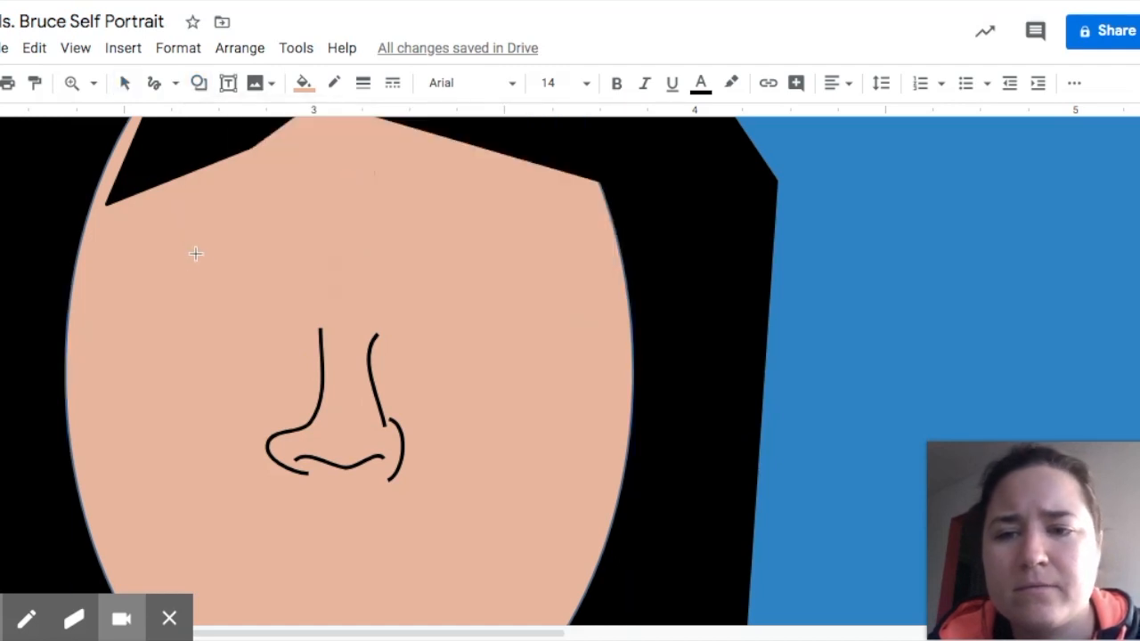
mouse_move(180, 239)
mouse_down()
mouse_move(325, 318)
mouse_move(305, 324)
mouse_up()
click(303, 83)
click(492, 186)
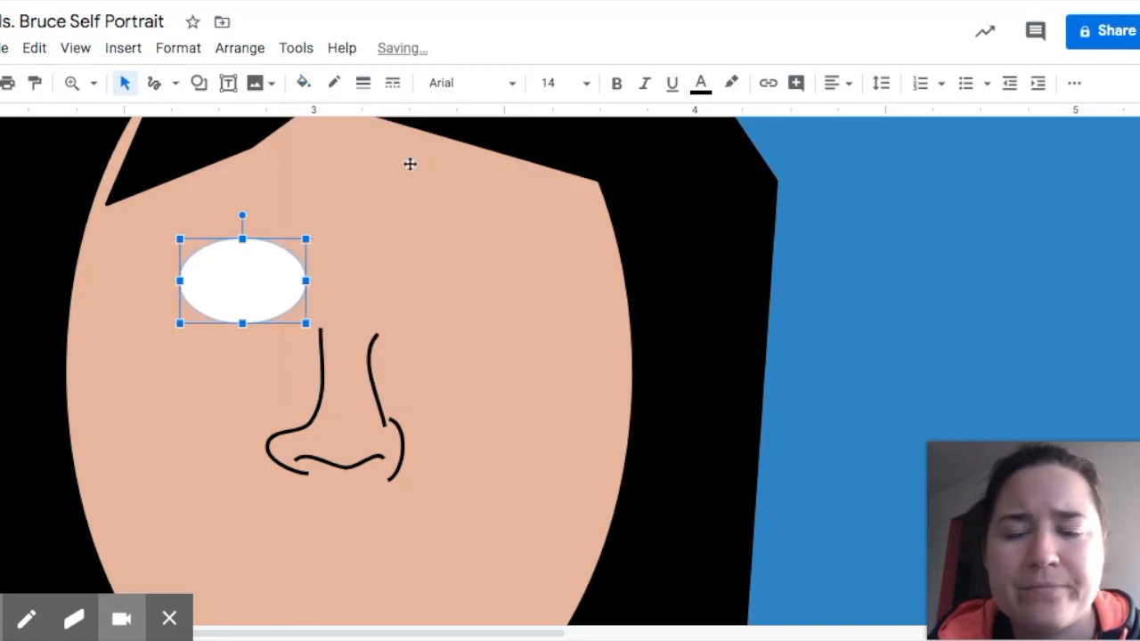
click(270, 161)
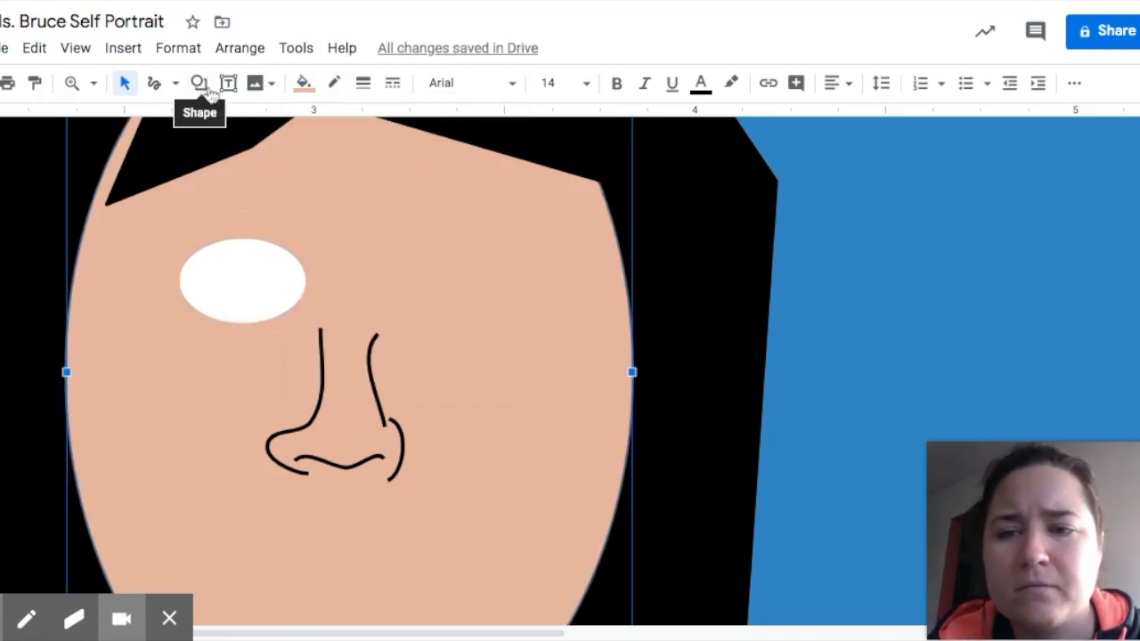
Add a dark green oval iris inside the eye and resize it to fill the eye.
click(197, 82)
mouse_move(229, 122)
click(359, 167)
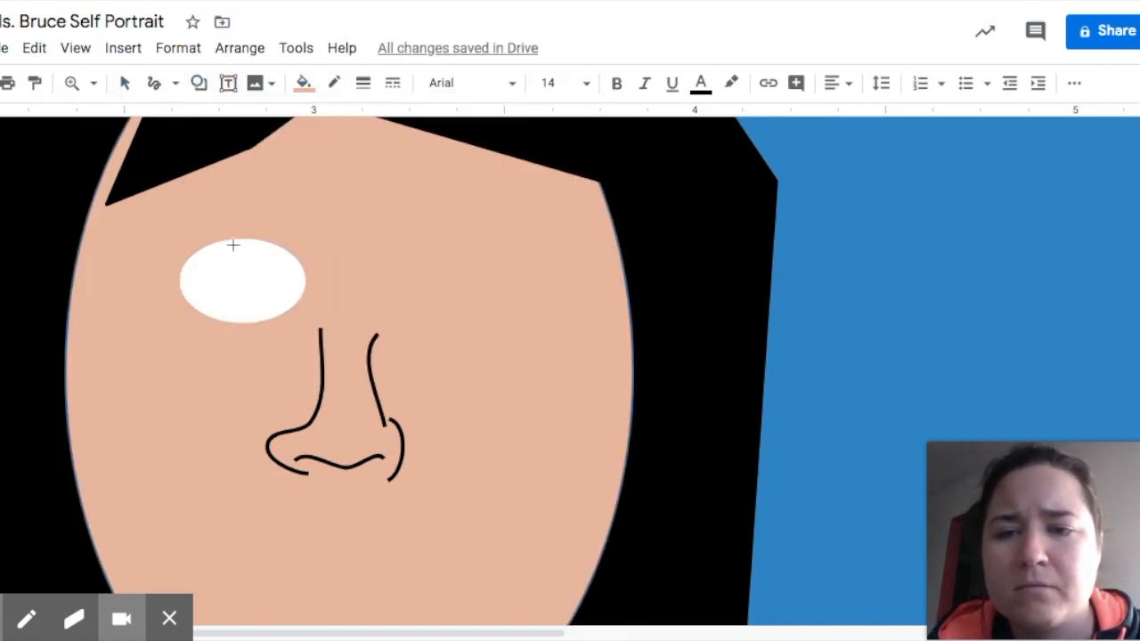
drag(217, 247, 274, 312)
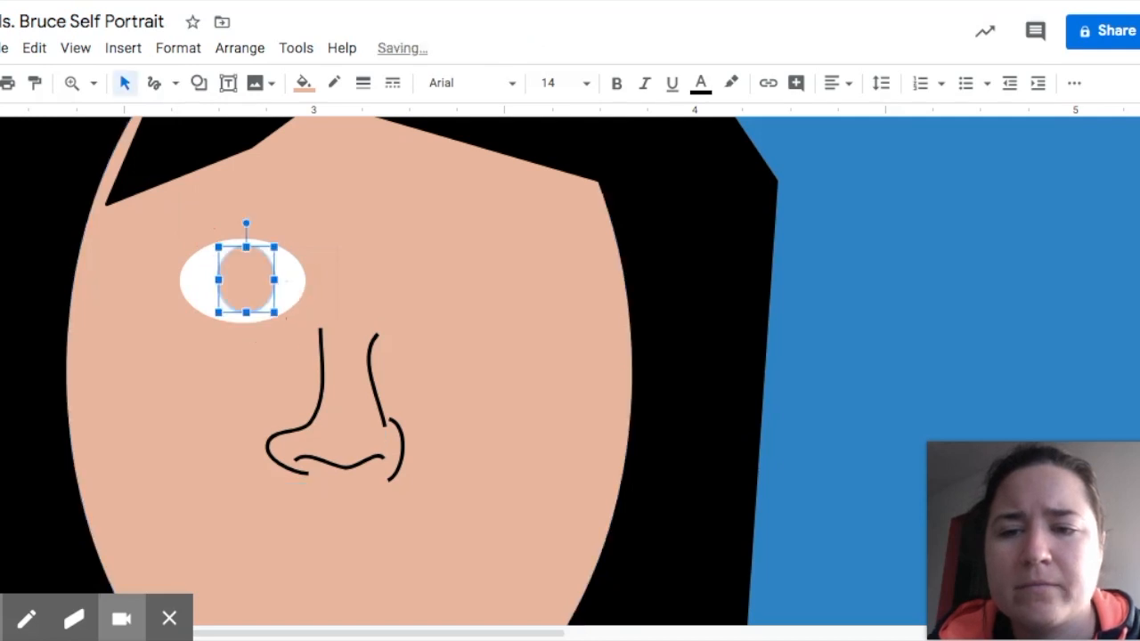
click(303, 83)
click(395, 333)
click(218, 282)
drag(219, 282, 211, 283)
drag(242, 245, 243, 239)
drag(242, 313, 242, 312)
click(348, 262)
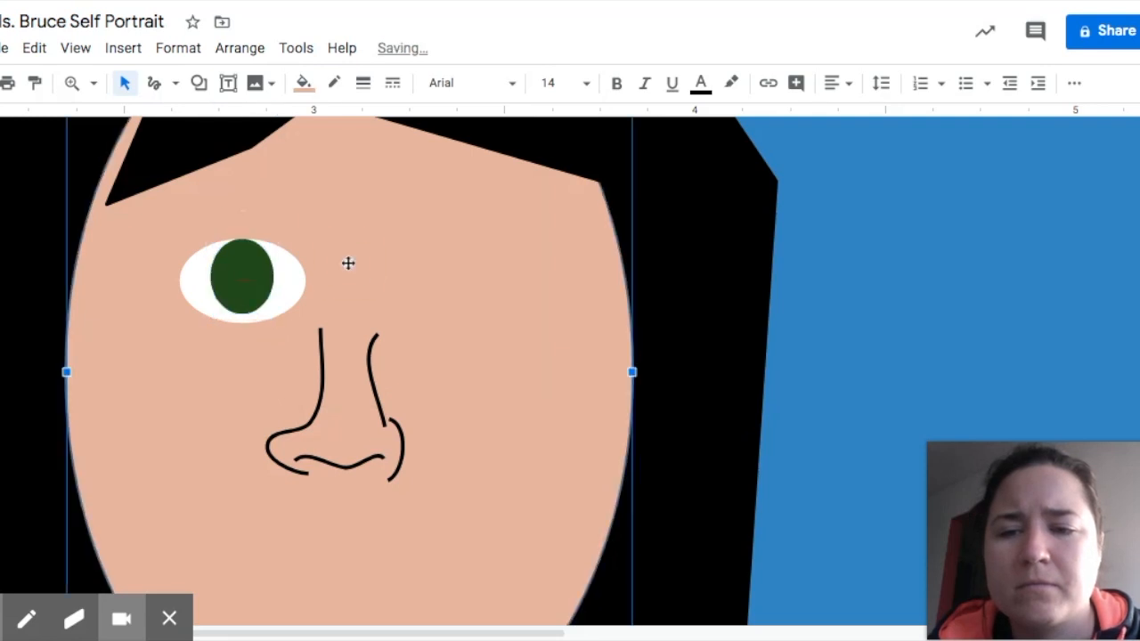
Add a small black oval pupil in the middle of the iris.
click(199, 84)
click(360, 166)
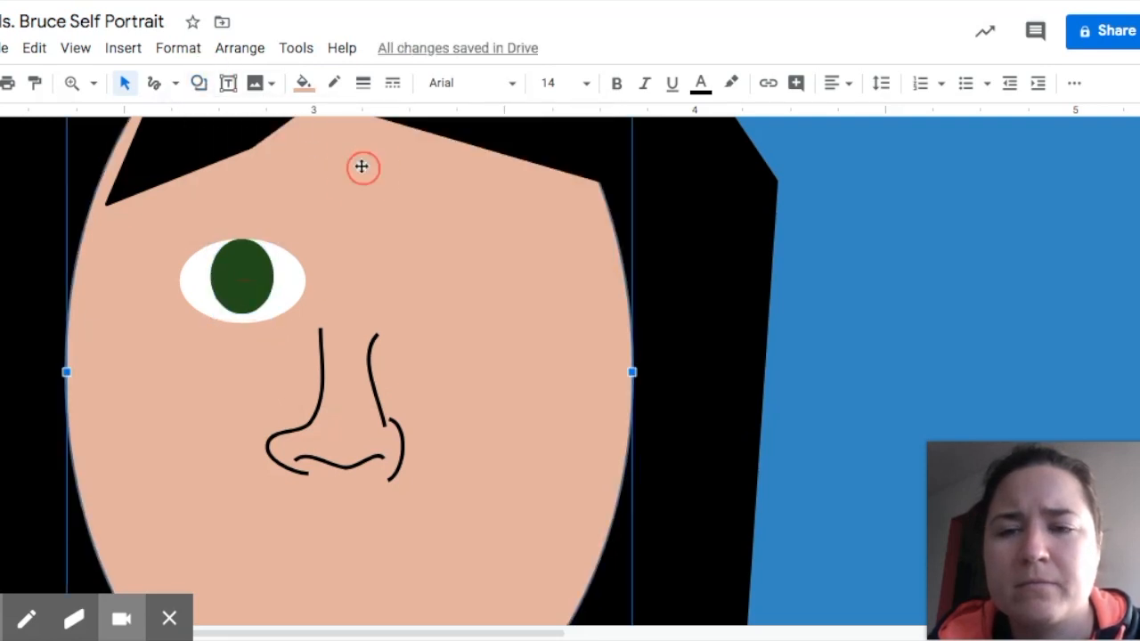
click(198, 84)
mouse_move(245, 121)
click(360, 166)
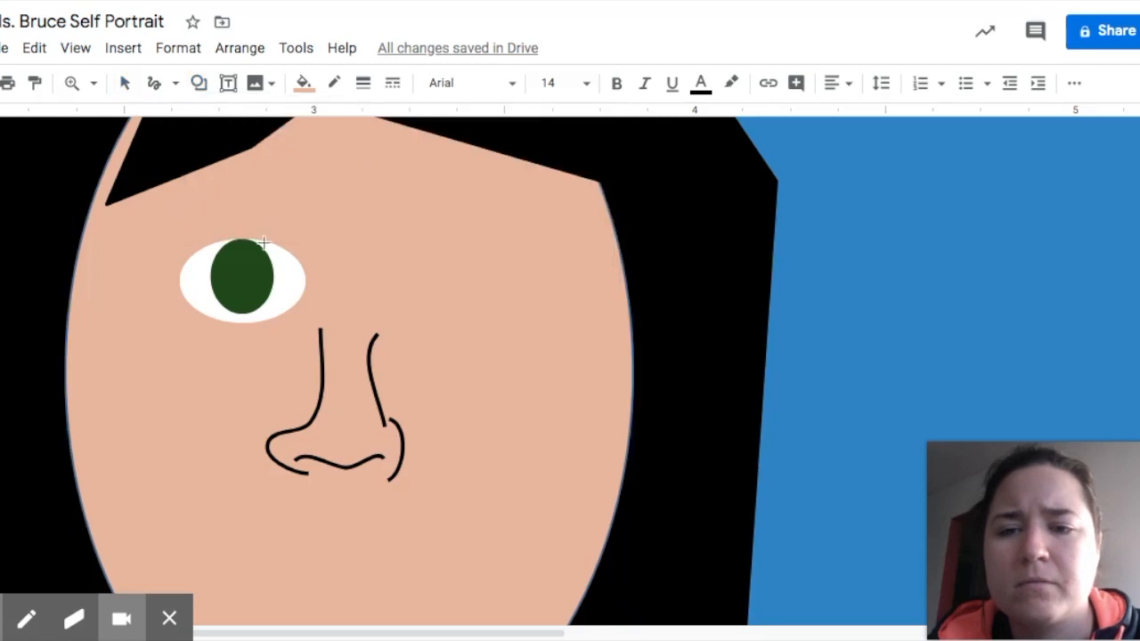
mouse_move(231, 256)
mouse_down()
mouse_move(281, 312)
mouse_move(256, 290)
mouse_up()
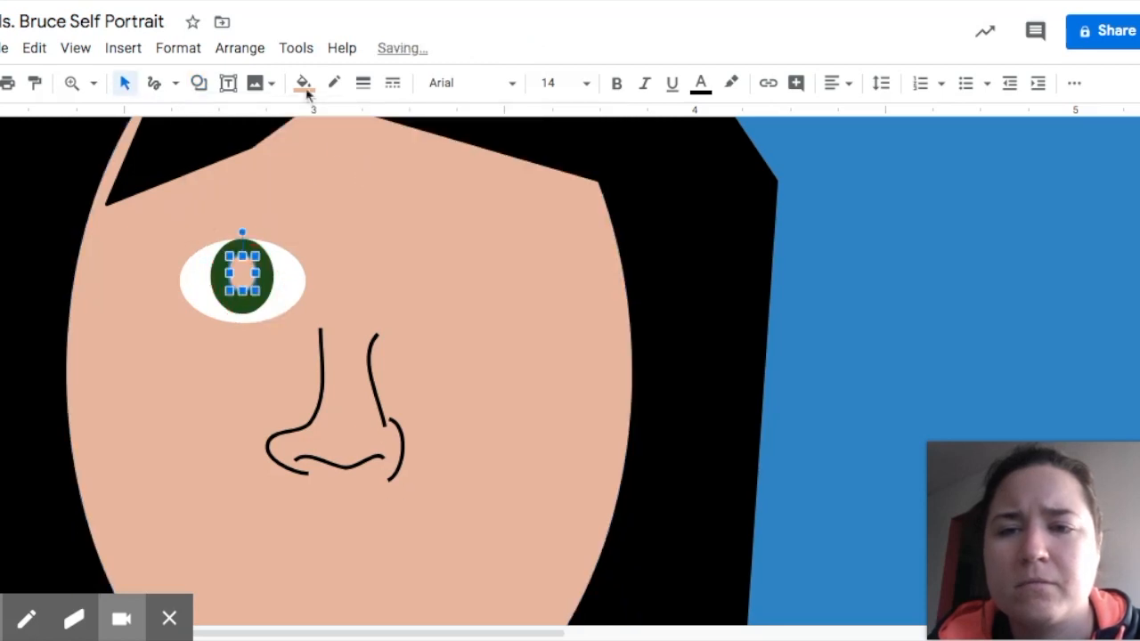
click(303, 82)
click(312, 187)
click(280, 173)
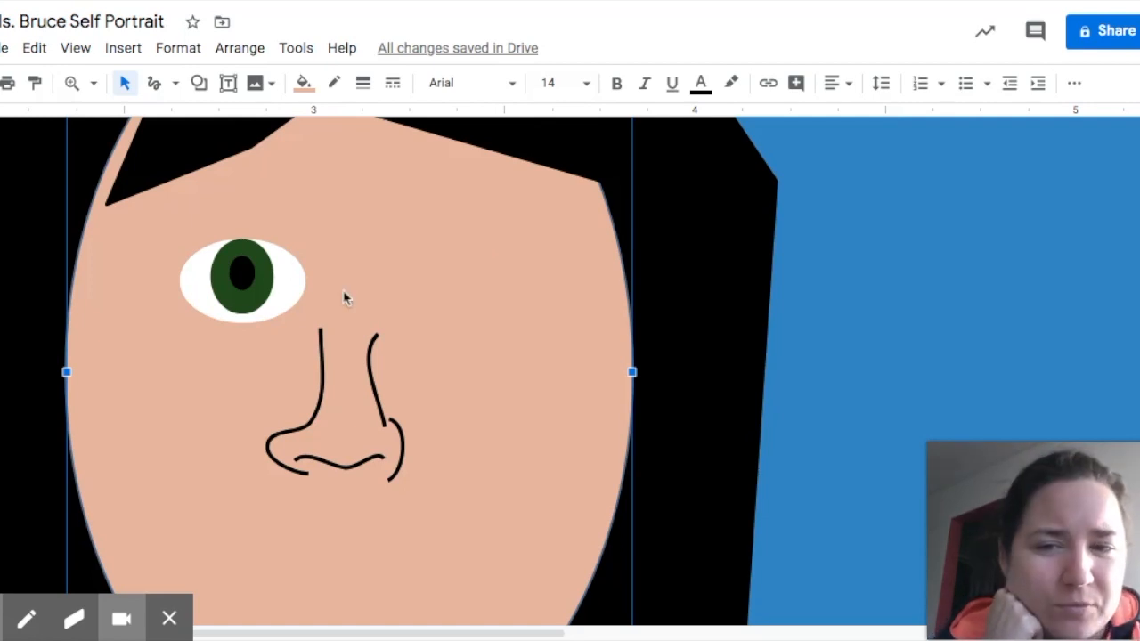
Duplicate the finished eye and place the copy on the face's right side, level with the first.
click(200, 266)
click(122, 83)
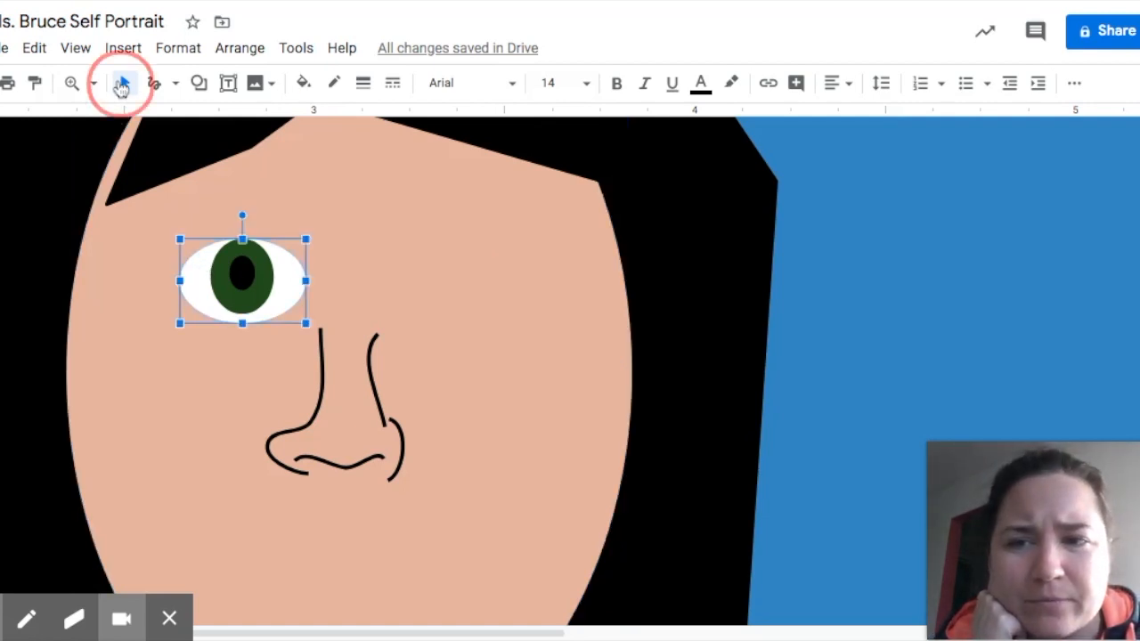
click(207, 280)
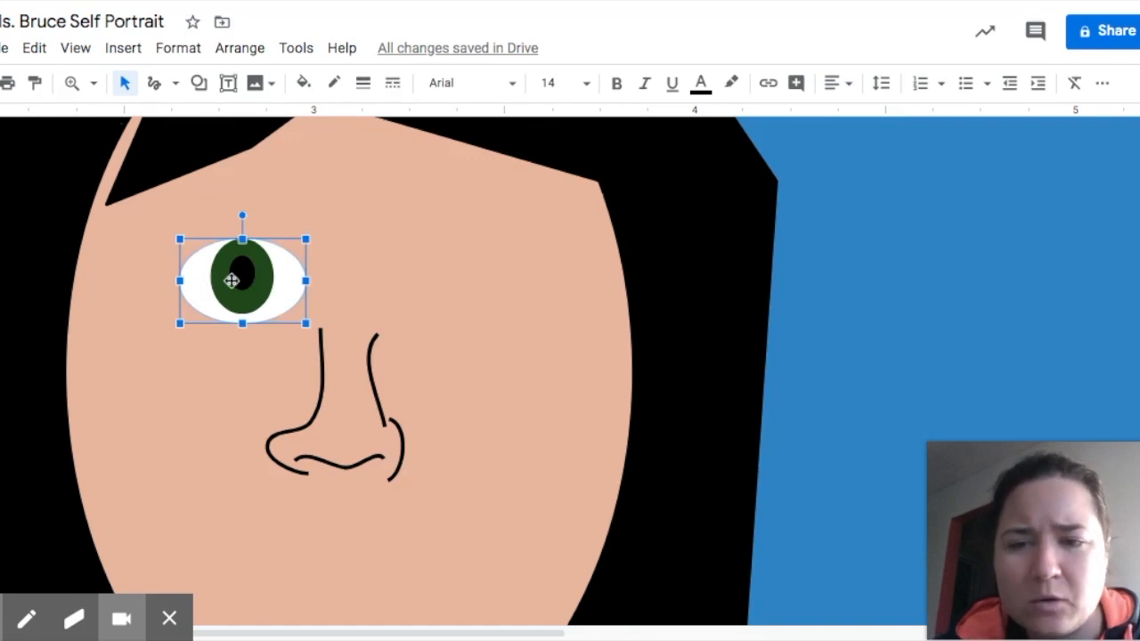
click(232, 279)
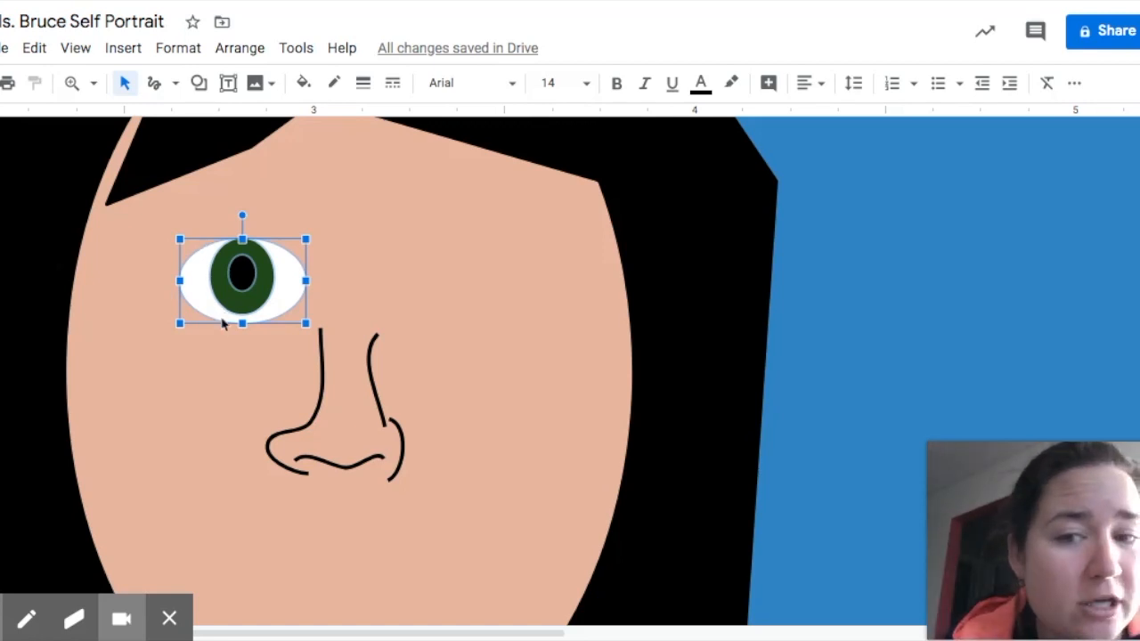
drag(279, 289, 486, 288)
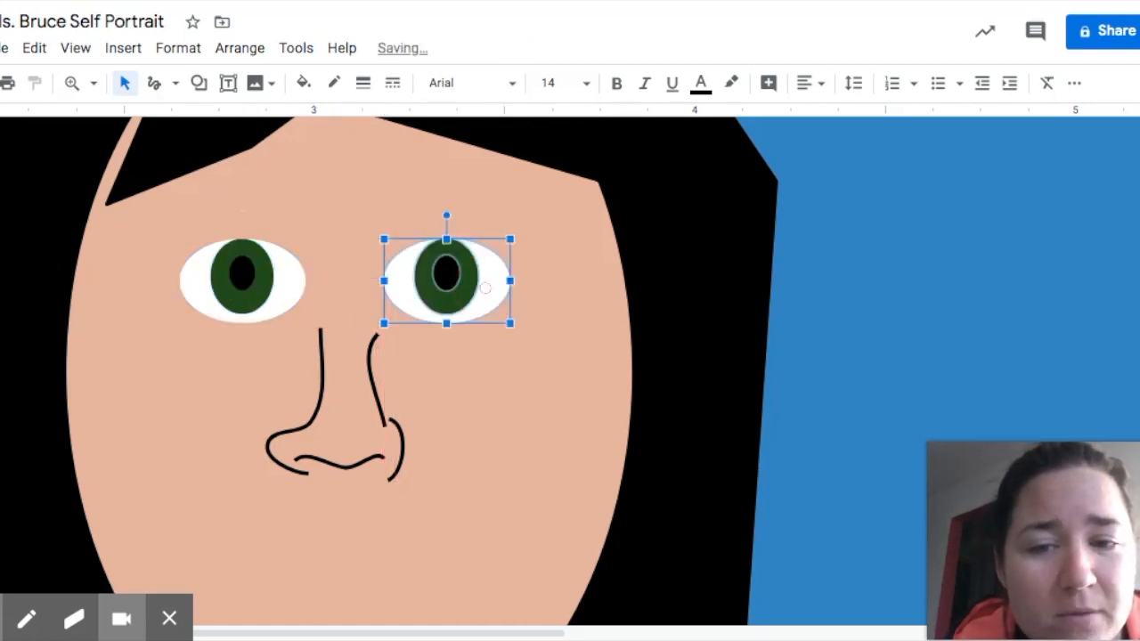
click(522, 404)
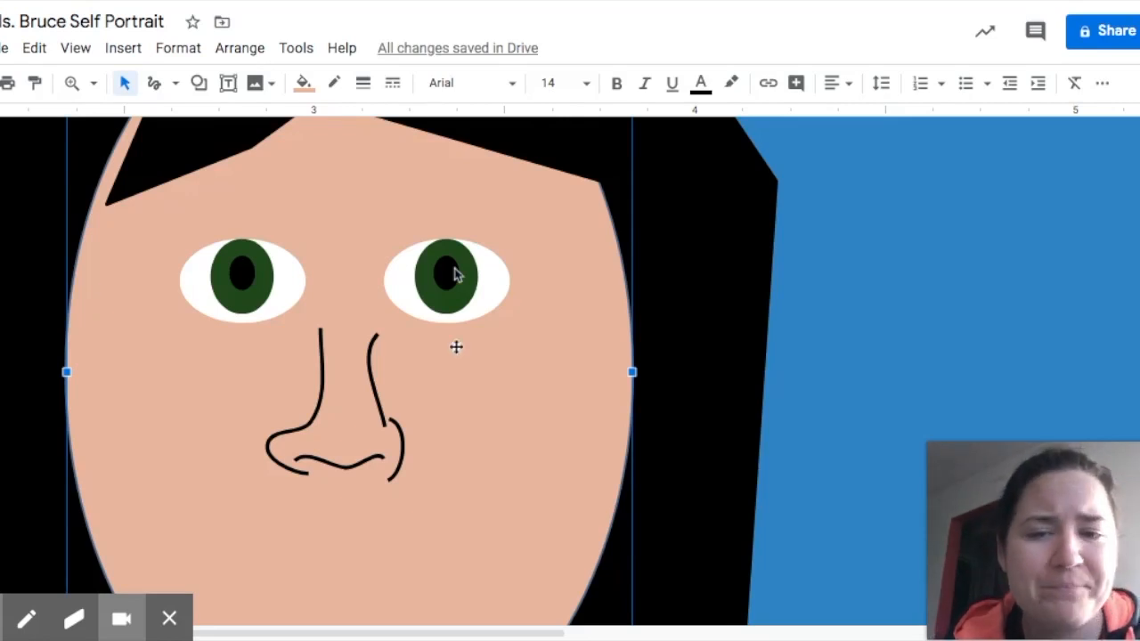
Outline the lips below the nose with a polyline and fill them pink.
scroll(489, 463, down, 3)
click(123, 48)
click(176, 85)
click(209, 283)
click(217, 408)
click(303, 393)
click(363, 385)
click(462, 410)
click(410, 457)
click(290, 463)
click(215, 408)
click(335, 83)
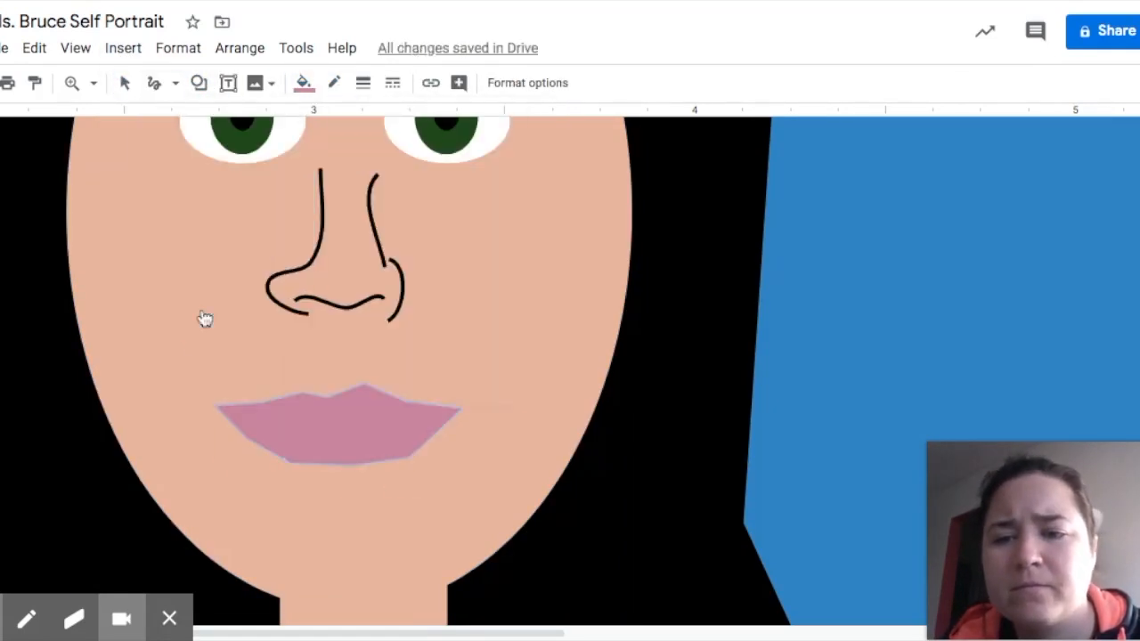
Draw a black mouth line across the lips.
drag(226, 408, 448, 415)
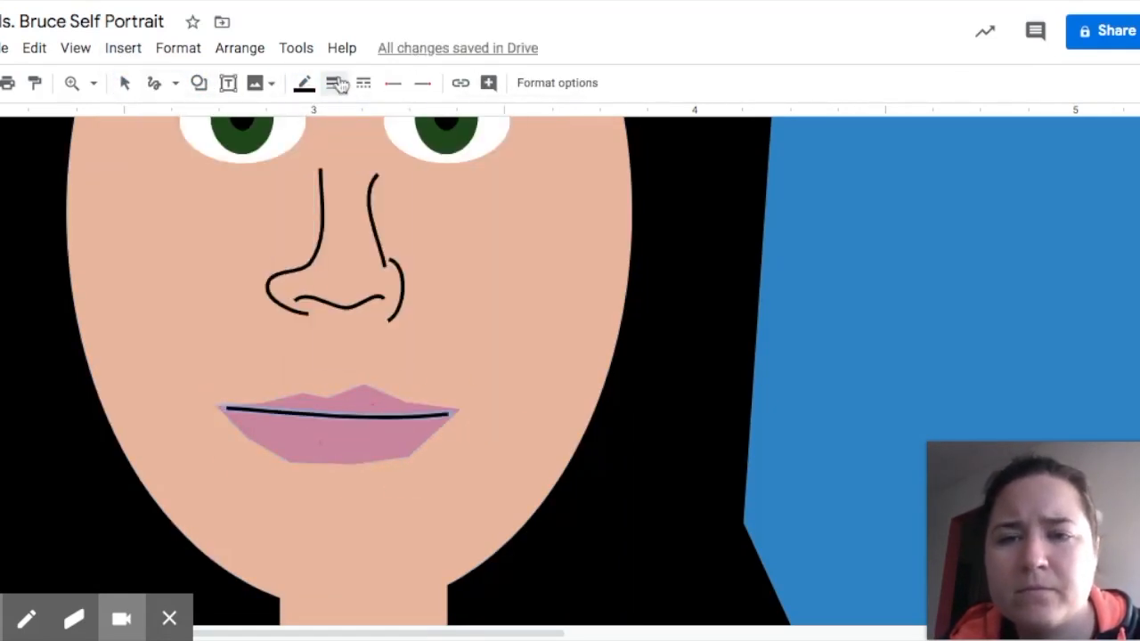
click(125, 83)
click(346, 441)
click(333, 83)
click(336, 119)
Draw a polyline eyebrow above the left eye and fill it black.
click(540, 324)
scroll(539, 323, up, 3)
click(175, 83)
click(204, 280)
click(167, 304)
click(288, 280)
click(288, 241)
click(190, 274)
click(166, 305)
click(305, 85)
click(309, 153)
Draw a black polyline eyebrow above the right eye, then resize the left eyebrow.
click(177, 87)
click(204, 278)
click(390, 256)
click(390, 285)
click(437, 280)
click(483, 284)
click(522, 301)
click(544, 318)
click(533, 287)
drag(167, 271, 136, 273)
drag(212, 217, 207, 216)
click(343, 321)
Zoom to fit the drawing and start a polyline hand outline at the raised arm.
scroll(343, 321, down, 1)
click(93, 83)
click(138, 181)
scroll(657, 385, right, 1)
click(160, 87)
click(651, 286)
click(674, 248)
click(720, 250)
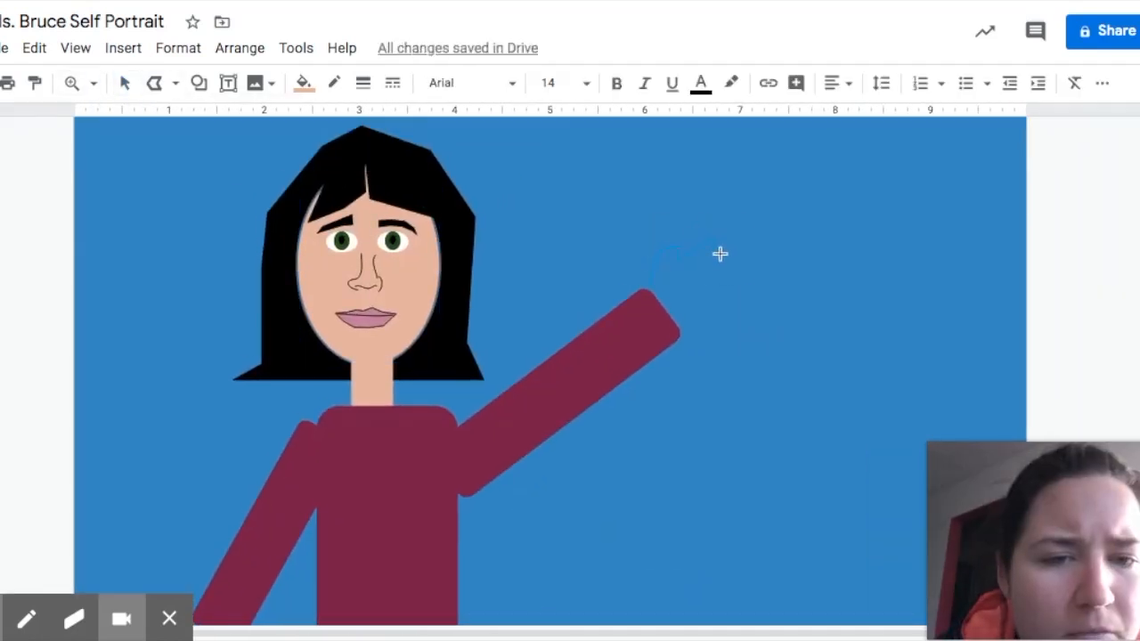
Close the hand outline, fill it skin tone, and copy a rotated second hand onto the left arm.
click(649, 287)
click(303, 83)
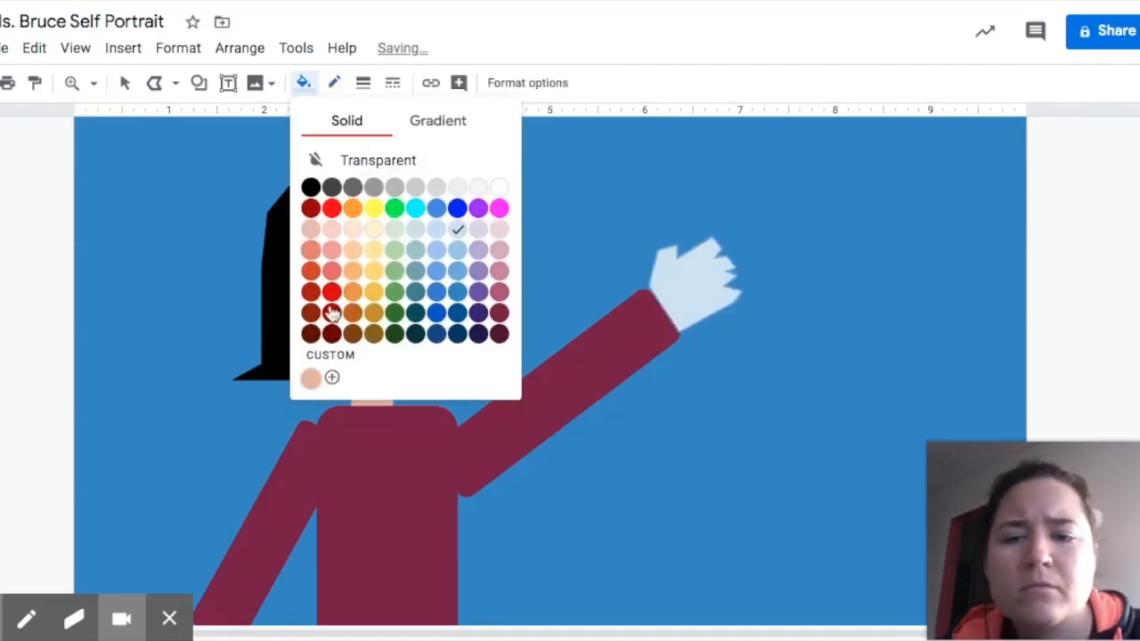
click(311, 377)
click(157, 267)
scroll(696, 234, down, 1)
click(696, 234)
key(ctrl+c)
key(ctrl+v)
drag(633, 358, 679, 487)
drag(631, 436, 212, 598)
click(615, 549)
Add small black oval buttons in a column down the shirt.
click(199, 83)
mouse_move(242, 118)
click(365, 179)
mouse_move(368, 364)
mouse_down()
mouse_move(385, 383)
mouse_move(378, 419)
mouse_up()
click(305, 83)
click(313, 188)
drag(377, 419, 378, 501)
drag(377, 500, 377, 541)
click(555, 550)
scroll(473, 507, down, 1)
Draw the paintbrush handle beside the left hand as a polyline filled custom dark brown.
click(155, 83)
click(221, 536)
click(208, 473)
click(209, 436)
click(229, 461)
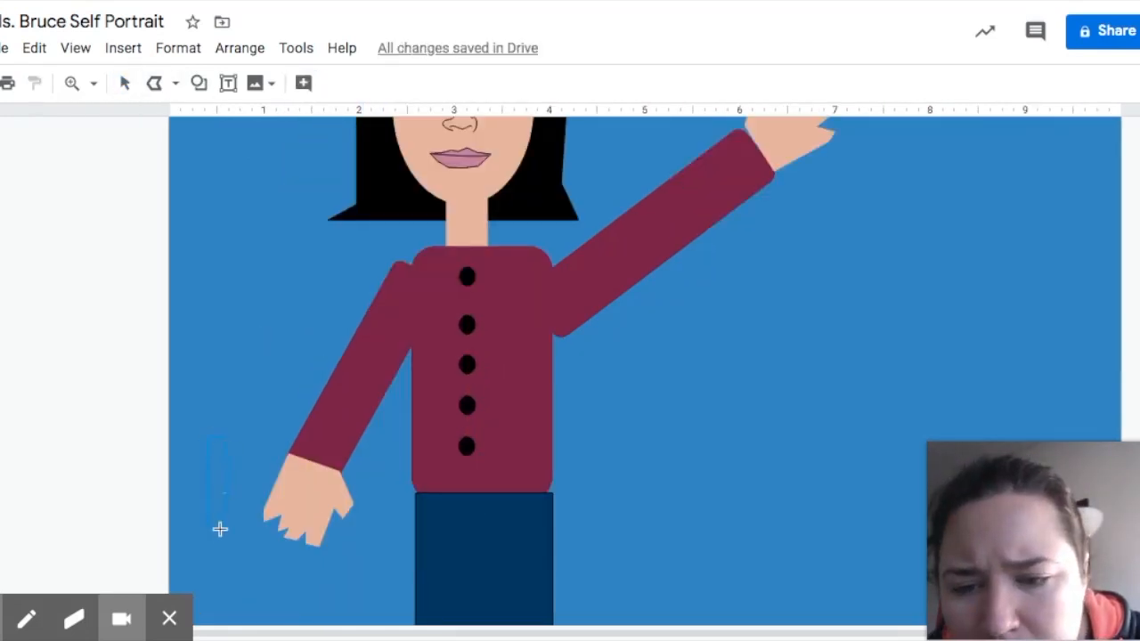
click(220, 536)
click(304, 83)
click(331, 378)
click(493, 389)
click(585, 293)
click(632, 493)
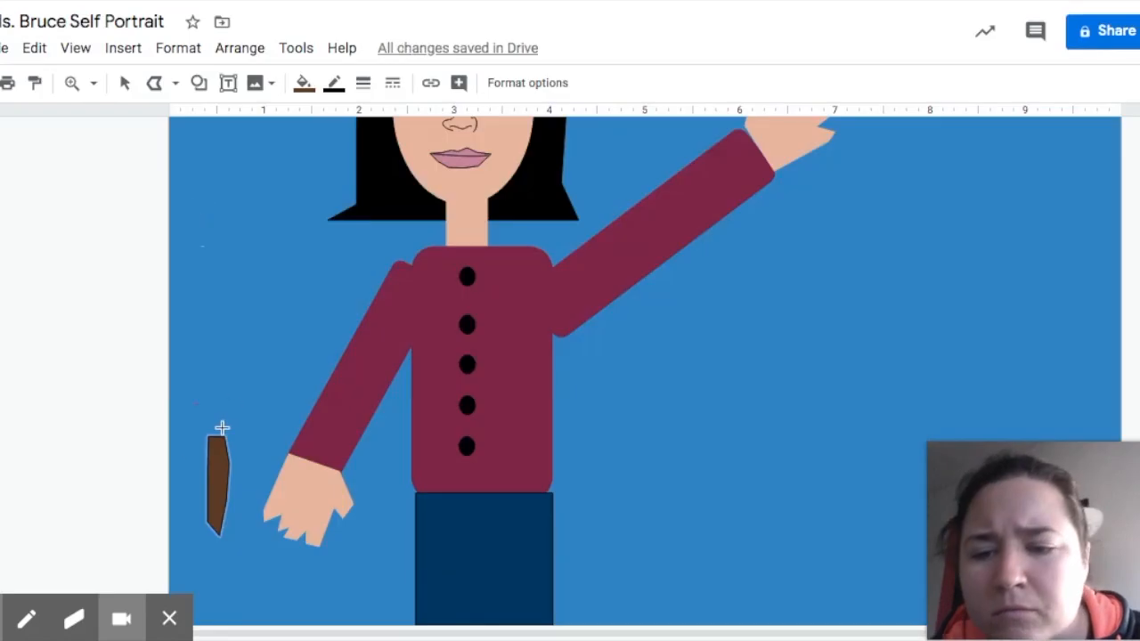
Add a black brush tip, tilt the paintbrush, and move it into the left hand.
click(210, 403)
click(208, 427)
click(225, 428)
click(304, 83)
click(311, 187)
drag(219, 415, 219, 424)
shift+click(218, 485)
drag(218, 373, 187, 499)
drag(218, 463, 316, 521)
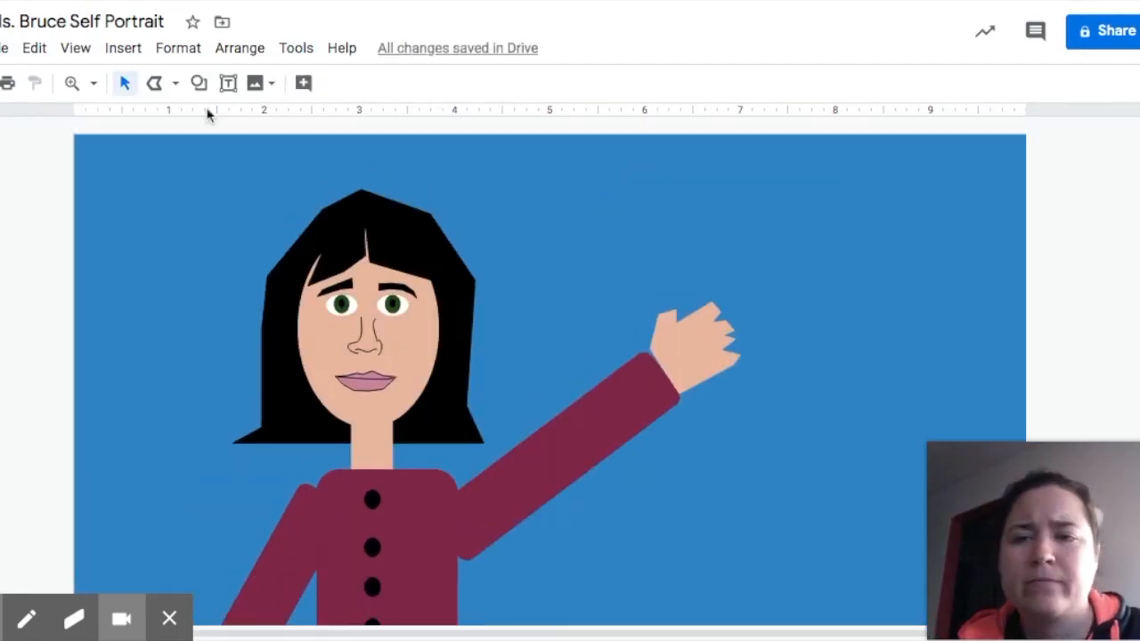
click(199, 83)
click(329, 134)
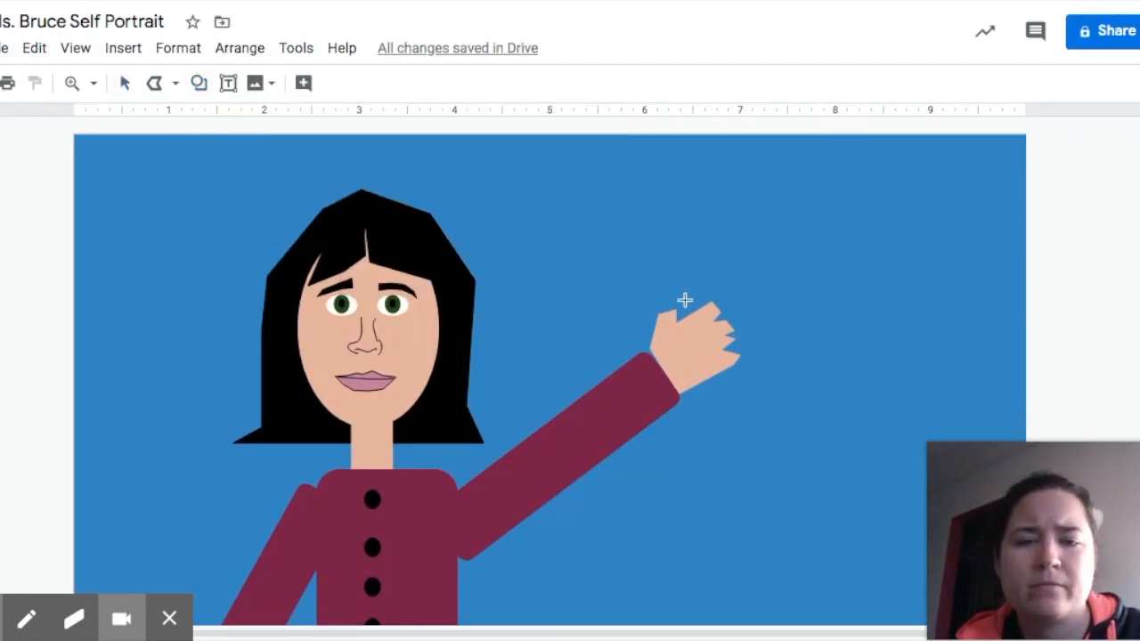
Draw a brown oval palette in the raised hand.
drag(682, 239, 788, 379)
click(303, 83)
click(331, 378)
click(198, 83)
Add red, orange and yellow paint spots on the palette.
click(330, 133)
mouse_move(735, 251)
mouse_down()
mouse_move(782, 312)
mouse_move(774, 346)
mouse_move(719, 355)
mouse_move(698, 328)
mouse_up()
click(303, 83)
click(331, 207)
click(199, 83)
click(329, 133)
click(302, 83)
click(353, 208)
key(Escape)
click(198, 83)
click(359, 163)
Duplicate more spots and colour them green, blue and purple.
click(303, 85)
click(374, 208)
key(super+d)
click(306, 83)
click(395, 312)
key(super+d)
click(306, 83)
click(458, 208)
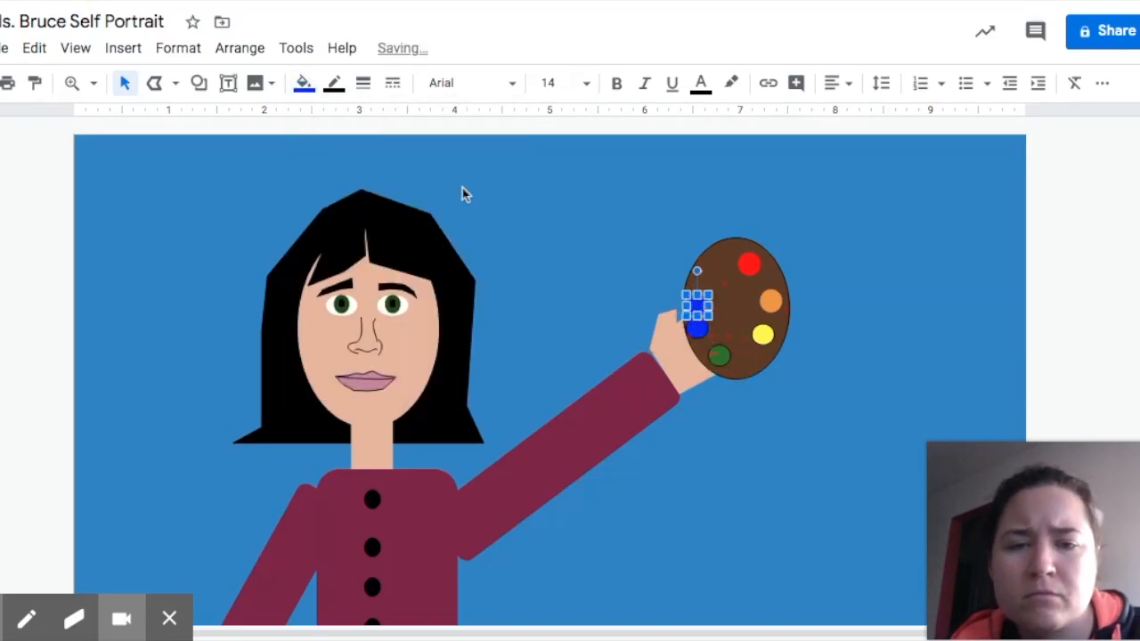
click(305, 84)
click(478, 292)
click(565, 258)
Zoom to fit the whole drawing in view.
scroll(565, 261, down, 3)
click(93, 83)
click(216, 286)
click(175, 83)
click(205, 278)
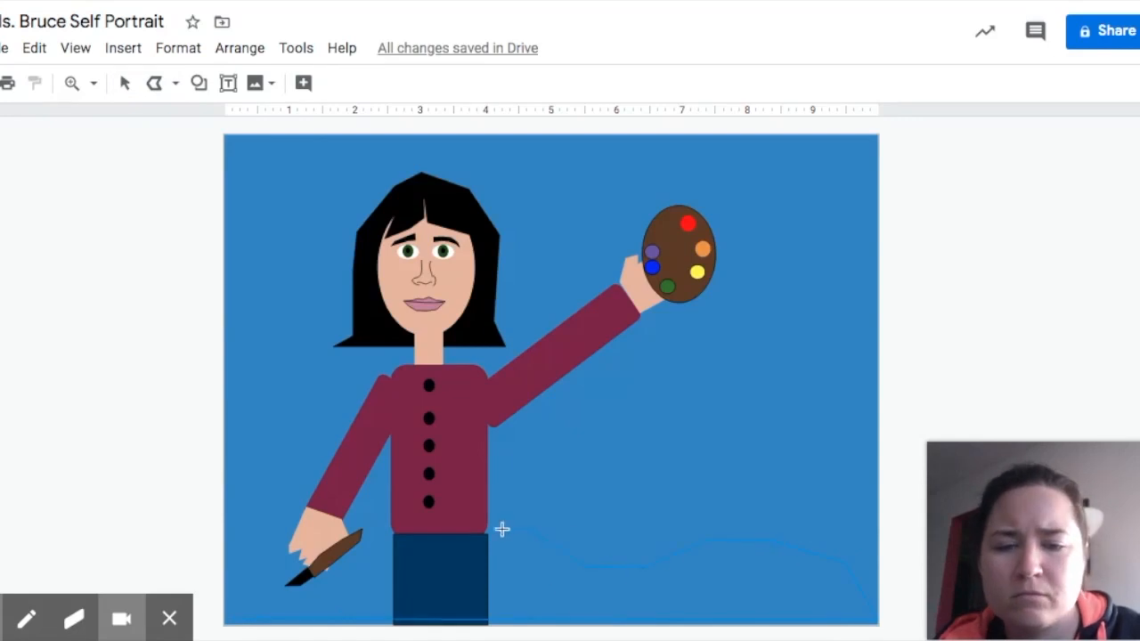
Draw a dark green hill along the bottom and send it behind the figure.
click(230, 616)
click(304, 82)
click(395, 326)
right_click(692, 570)
mouse_move(746, 398)
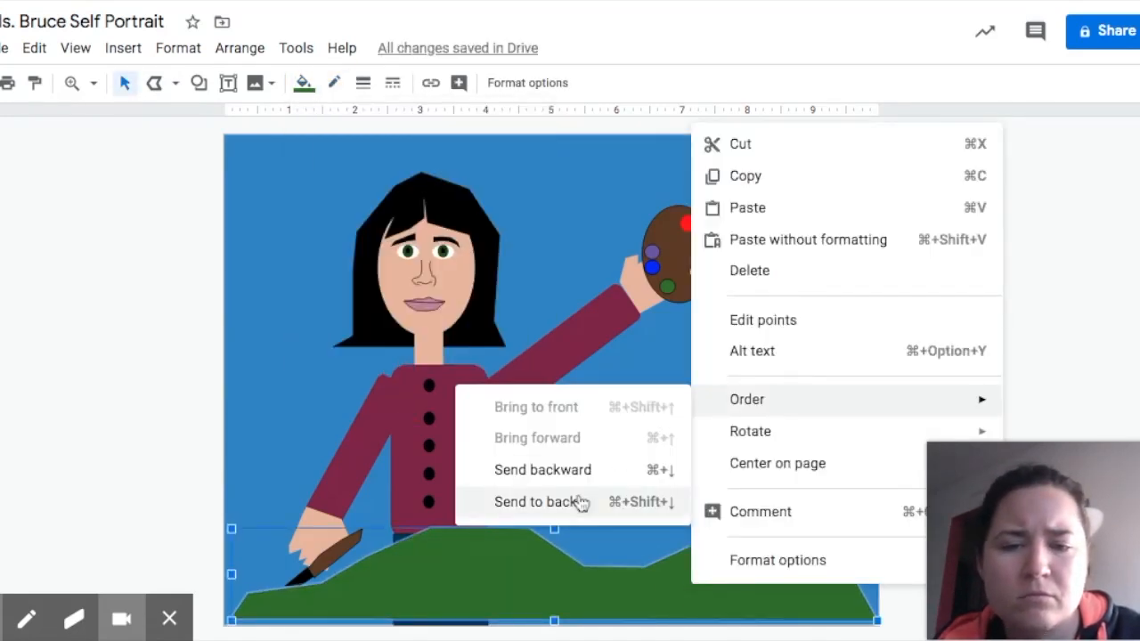
click(594, 496)
Draw the canvas rectangle right of the raised arm and a brown easel post behind it.
click(199, 83)
click(358, 135)
drag(669, 346, 798, 482)
click(199, 83)
mouse_move(313, 119)
click(364, 122)
mouse_move(717, 290)
mouse_down()
mouse_move(750, 501)
mouse_move(725, 523)
mouse_up()
click(303, 83)
click(330, 377)
right_click(728, 437)
mouse_move(766, 408)
click(611, 499)
Add a brown easel crossbar under the canvas, placed behind it.
click(199, 83)
mouse_move(267, 119)
click(359, 122)
drag(813, 489, 640, 472)
click(304, 83)
click(331, 378)
right_click(690, 481)
click(534, 509)
Add two tilted brown easel legs and extend the post down behind the hill.
click(199, 83)
click(358, 122)
drag(695, 488, 709, 584)
click(303, 83)
click(335, 382)
drag(700, 463, 718, 465)
alt+drag(704, 522, 770, 529)
drag(786, 470, 749, 469)
drag(763, 527, 755, 515)
click(728, 510)
drag(728, 524, 729, 582)
click(851, 374)
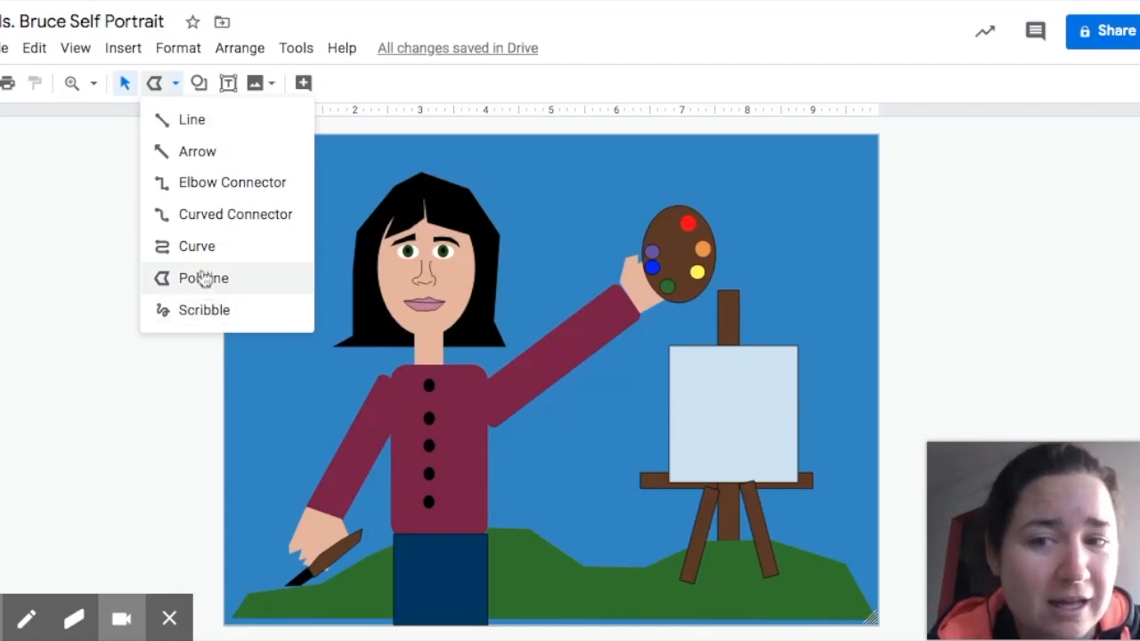
click(168, 85)
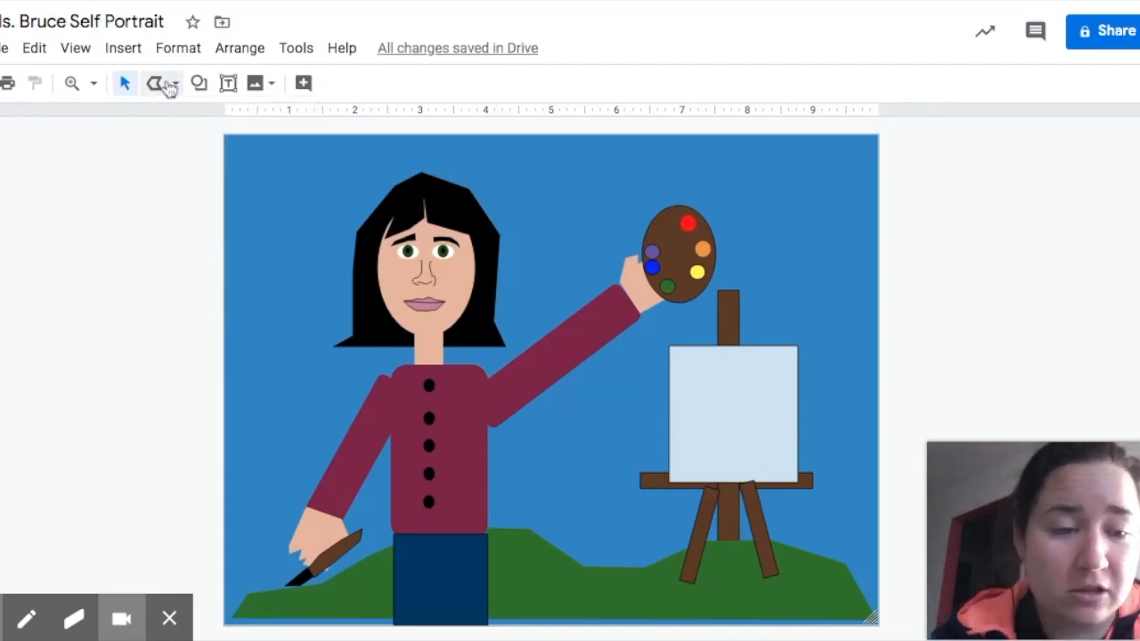